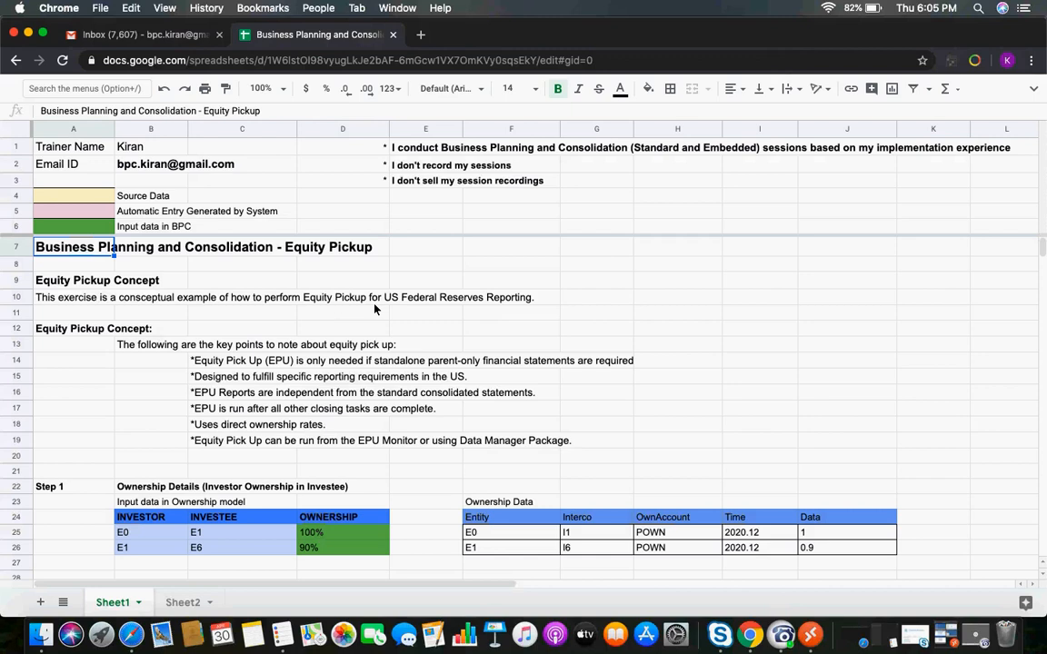
Read through the Equity Pickup concept notes in the spreadsheet
{"action": "left_click", "coordinate": [80, 329]}
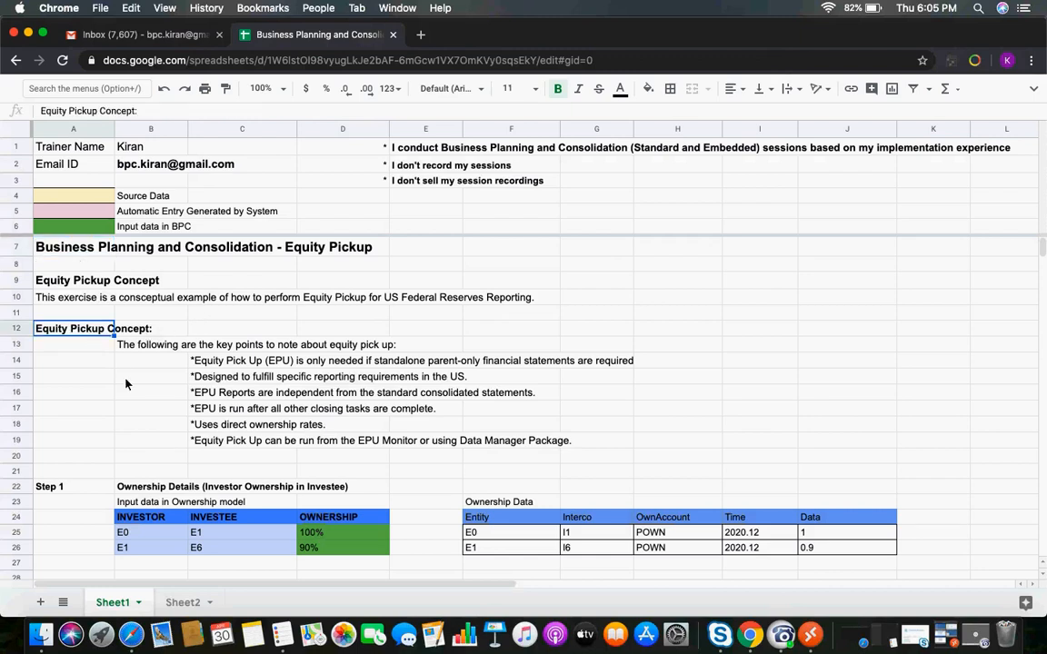
{"action": "left_click", "coordinate": [247, 366]}
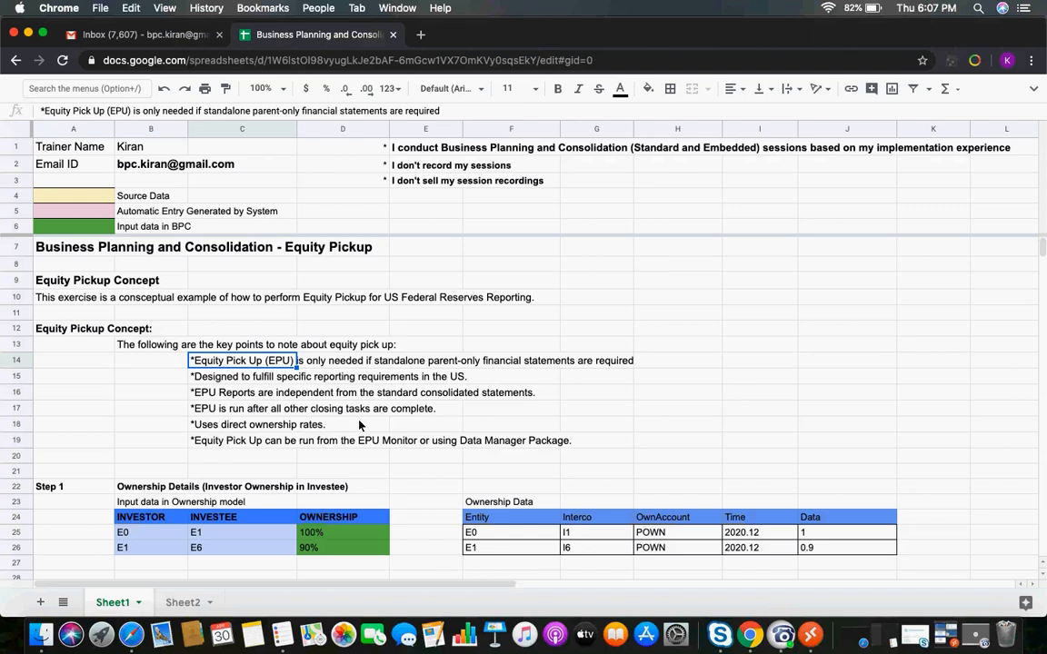
{"action": "left_click", "coordinate": [207, 424]}
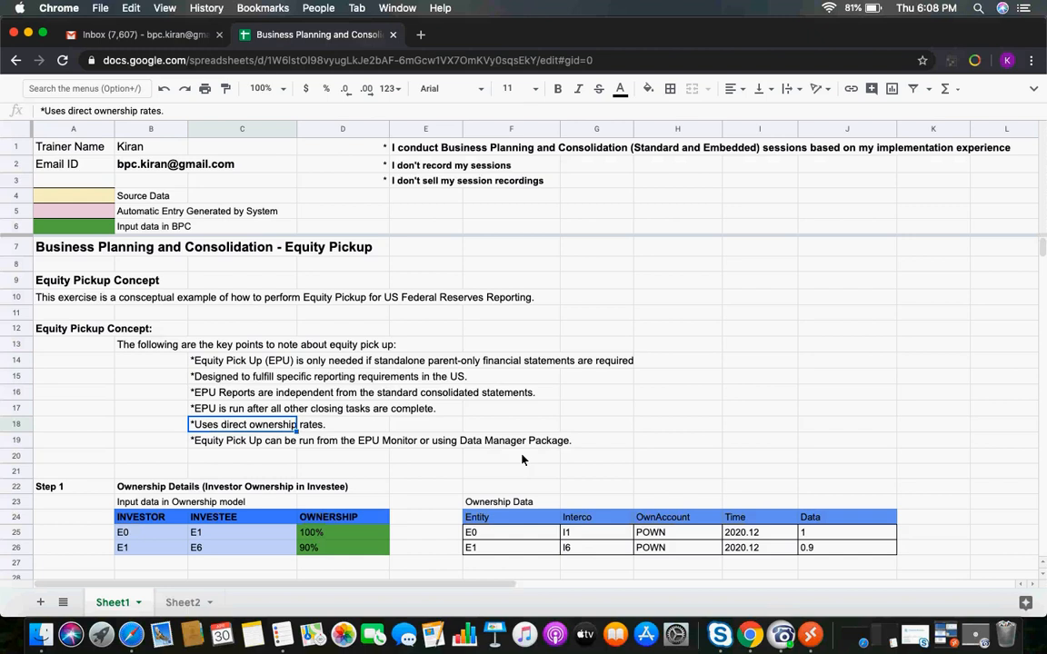
Switch to SAP Business Planning and Consolidation and open the Equity Pick Up Monitor under Consolidation
{"action": "left_click", "coordinate": [810, 634]}
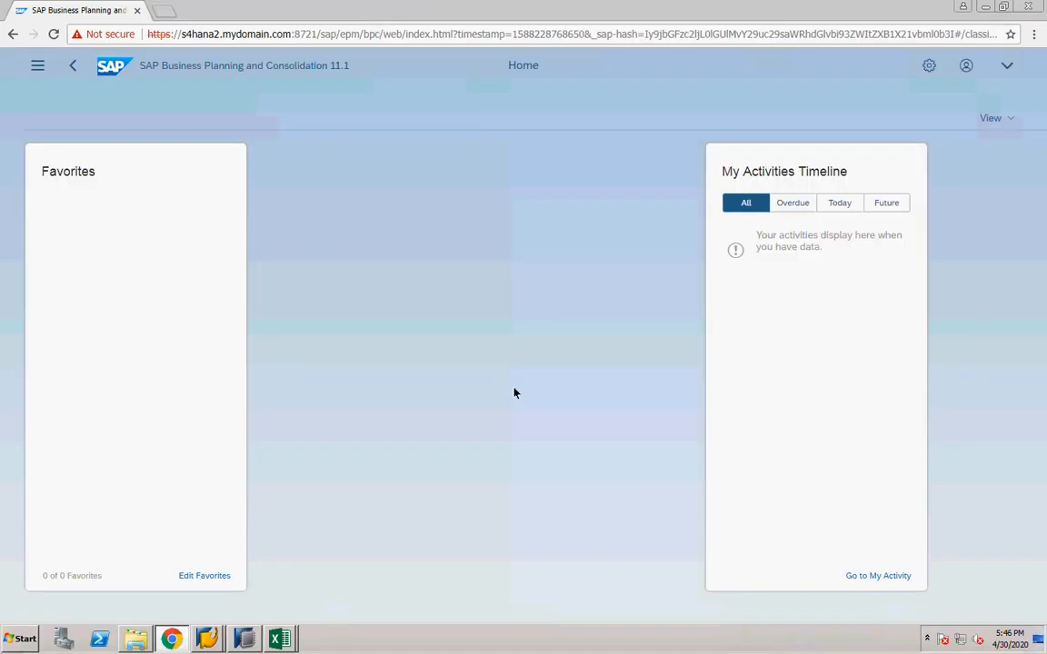
{"action": "left_click", "coordinate": [38, 66]}
{"action": "left_click", "coordinate": [77, 250]}
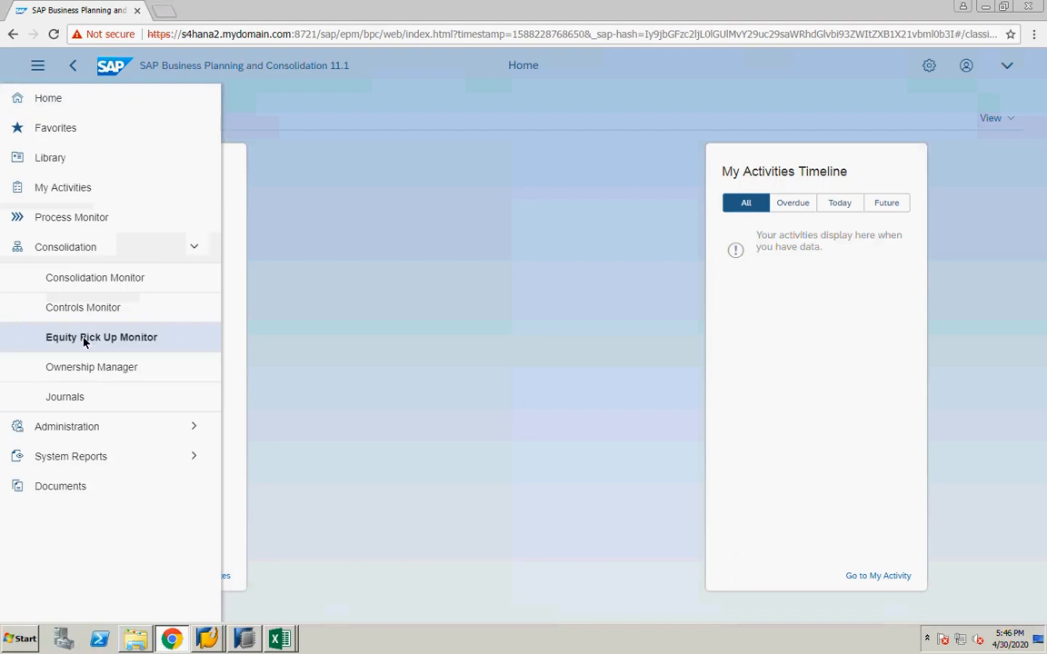
{"action": "left_click", "coordinate": [84, 338]}
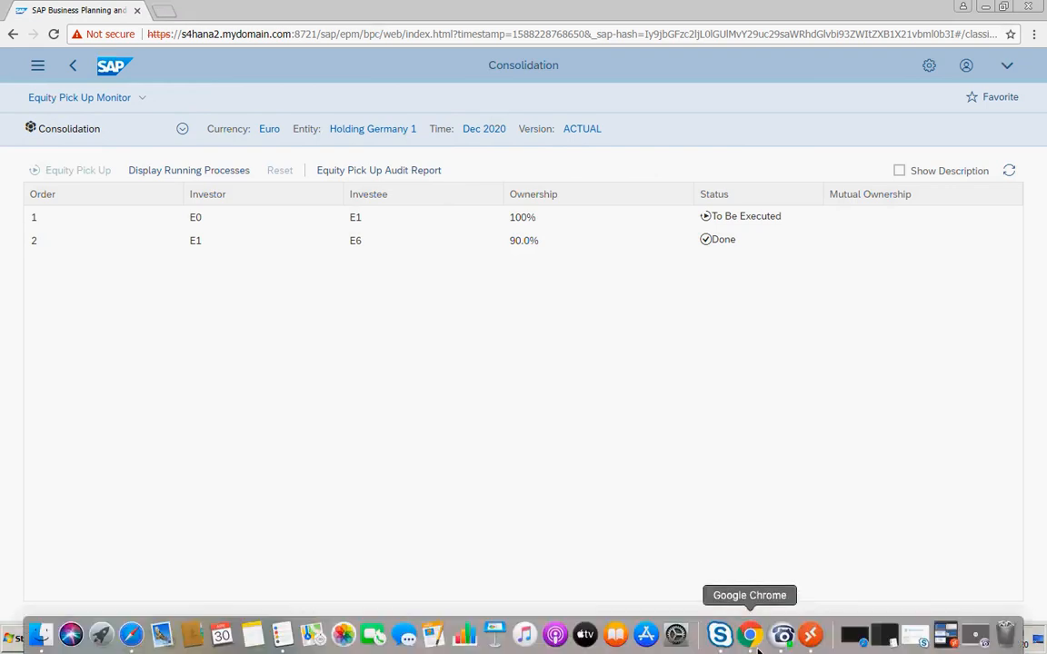
Return to the spreadsheet and review the Step 1 ownership details table of investors and investees
{"action": "left_click", "coordinate": [750, 635]}
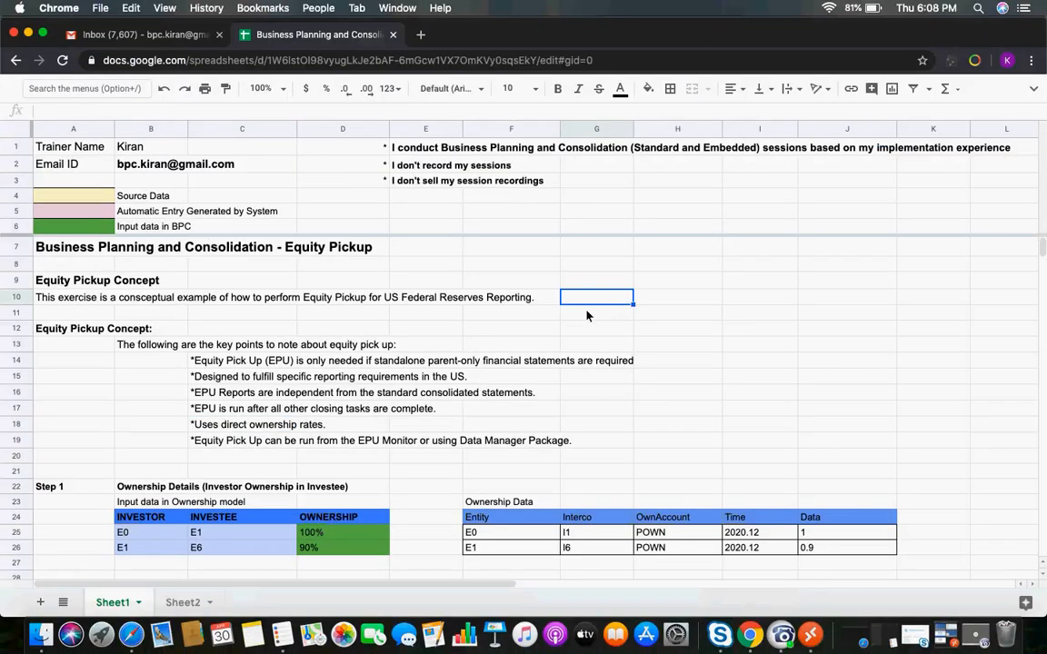
{"action": "left_click", "coordinate": [196, 458]}
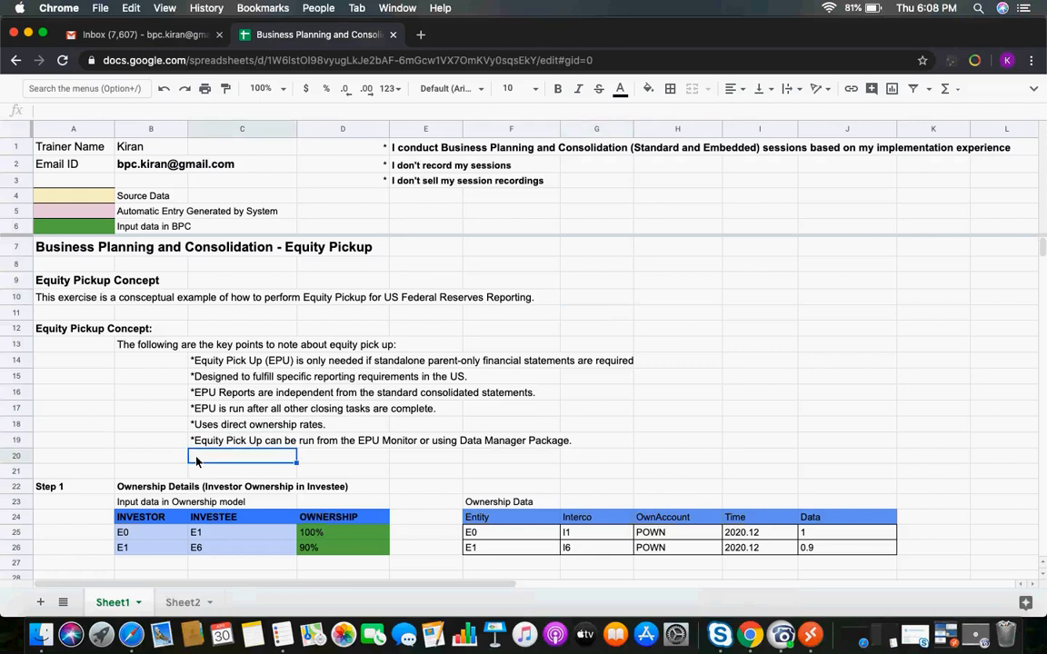
{"action": "key", "text": "Down"}
{"action": "key", "text": "Down"}
{"action": "key", "text": "Down"}
{"action": "key", "text": "Down"}
{"action": "key", "text": "Down"}
{"action": "key", "text": "Down"}
{"action": "key", "text": "Down"}
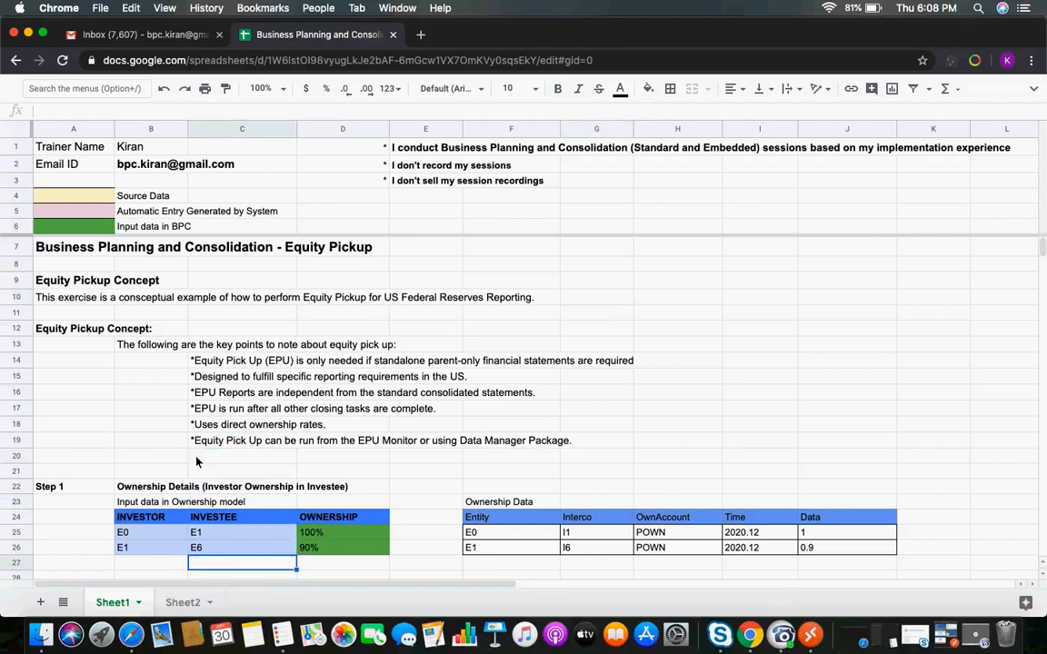
{"action": "key", "text": "Down"}
{"action": "key", "text": "Down"}
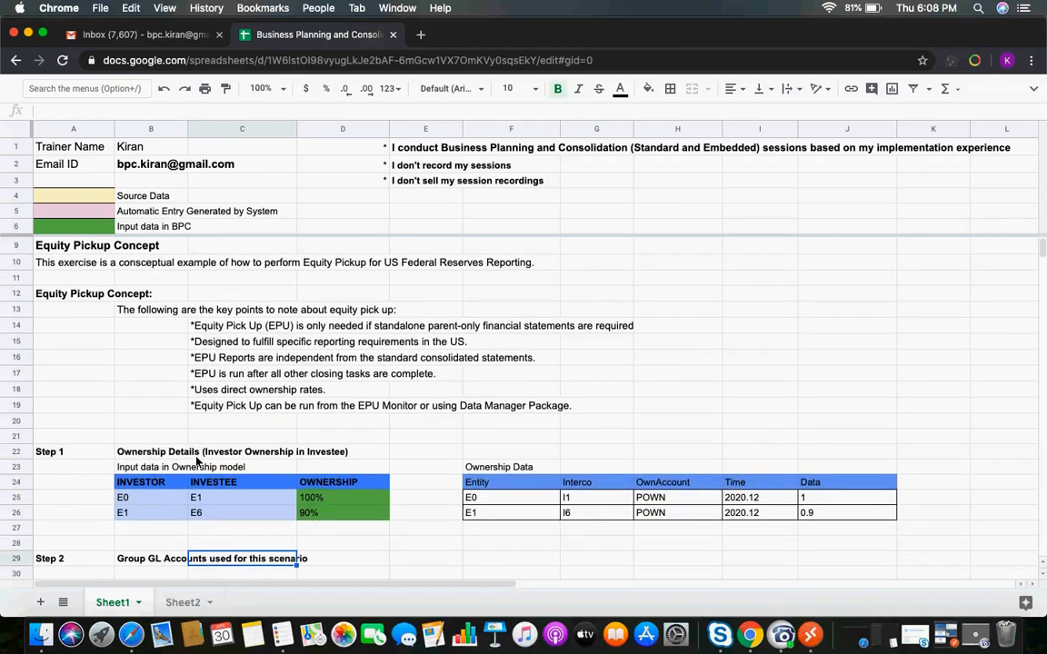
{"action": "key", "text": "Down"}
{"action": "key", "text": "Down"}
{"action": "key", "text": "Down"}
{"action": "key", "text": "Down"}
{"action": "left_click", "coordinate": [143, 389]}
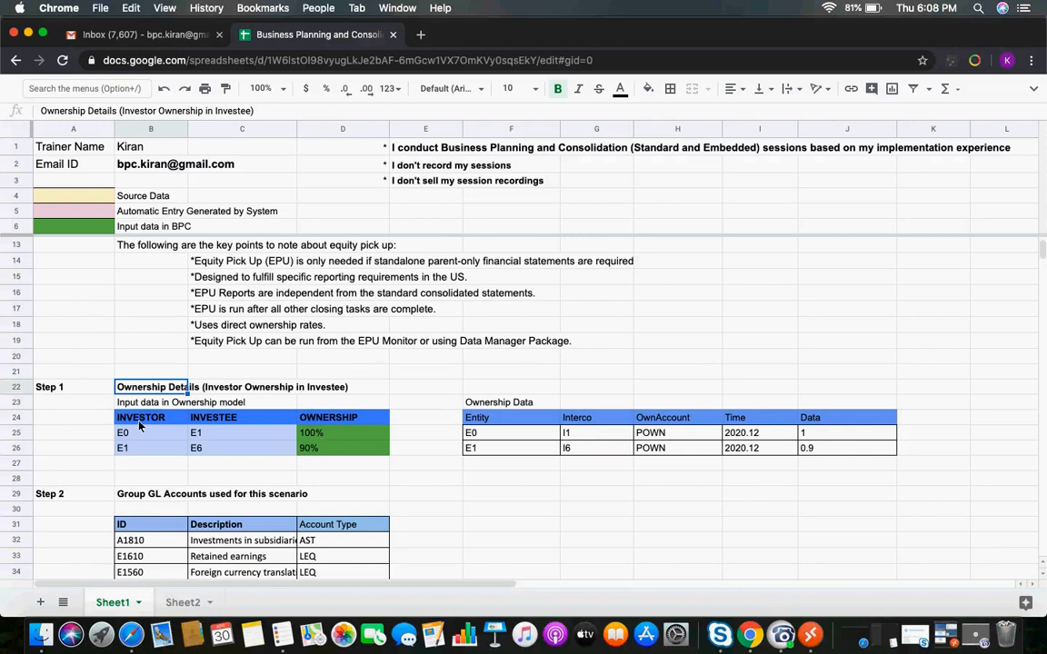
{"action": "left_click", "coordinate": [141, 424]}
{"action": "left_click", "coordinate": [218, 421]}
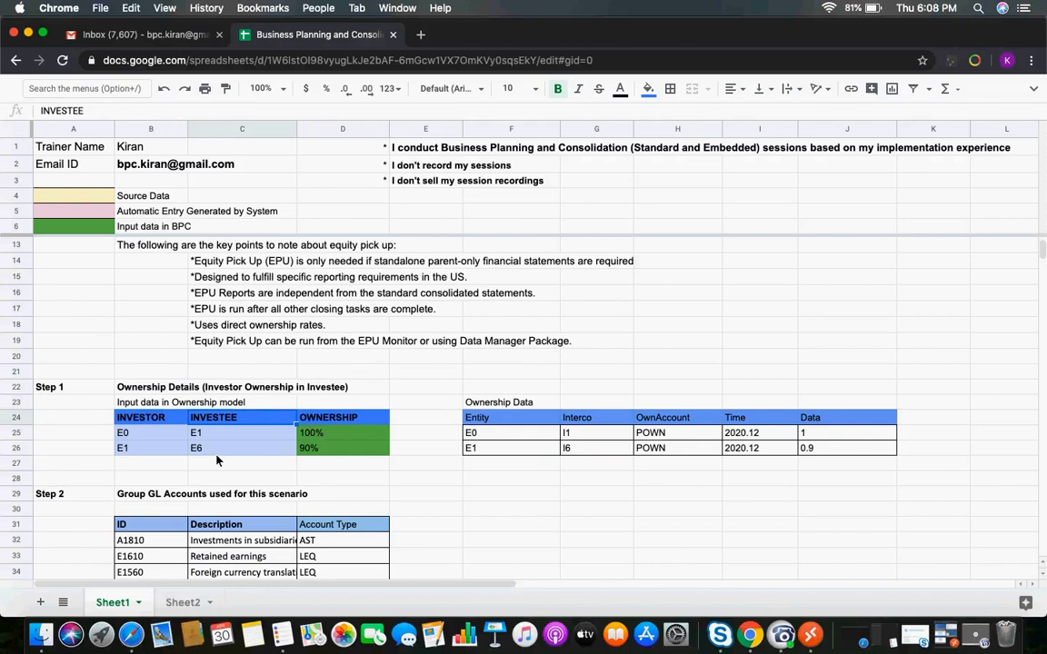
{"action": "left_click", "coordinate": [134, 439]}
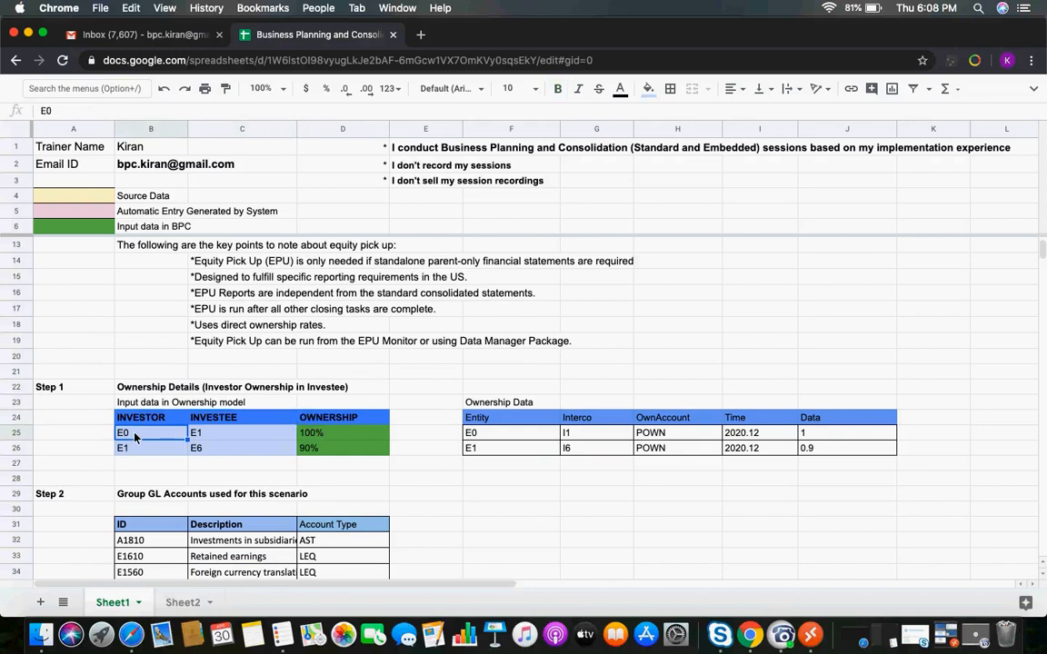
{"action": "left_click", "coordinate": [196, 435]}
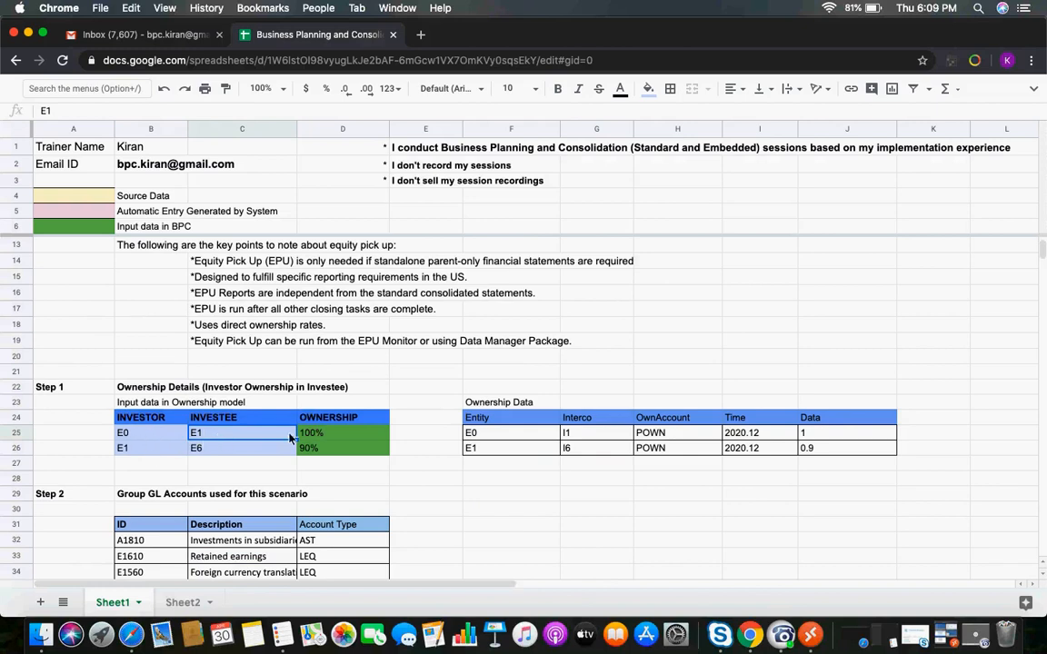
Annotate the entity codes with countries: E0 (US), E1 (Germany) in both places, and E6 (Japan)
{"action": "left_click", "coordinate": [153, 443]}
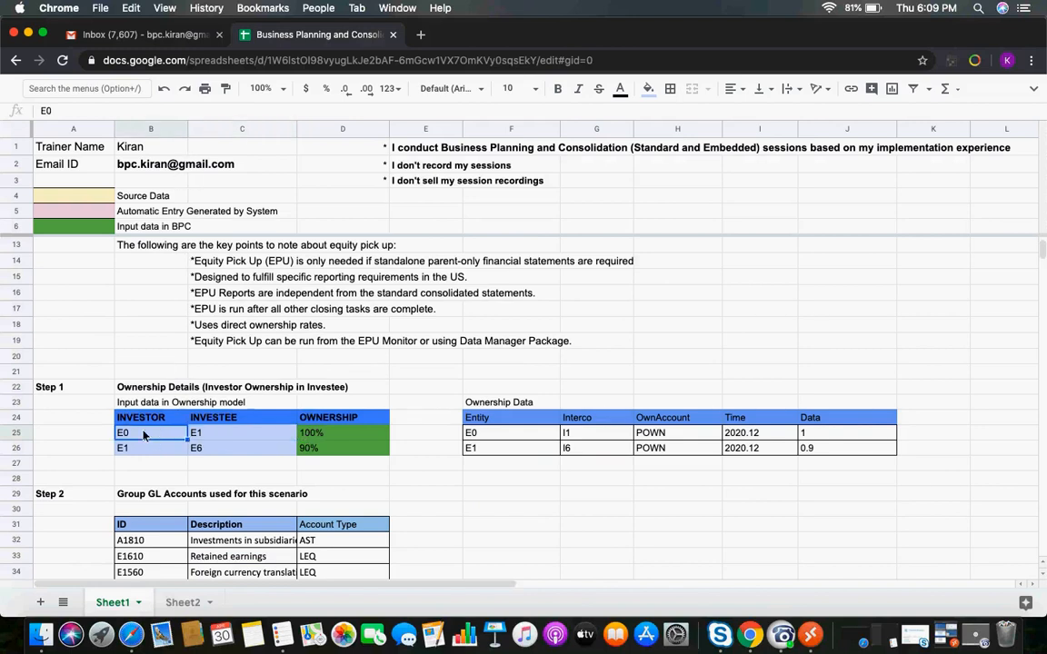
{"action": "type", "text": "(US)"}
{"action": "left_click", "coordinate": [210, 435]}
{"action": "type", "text": "(Germany)"}
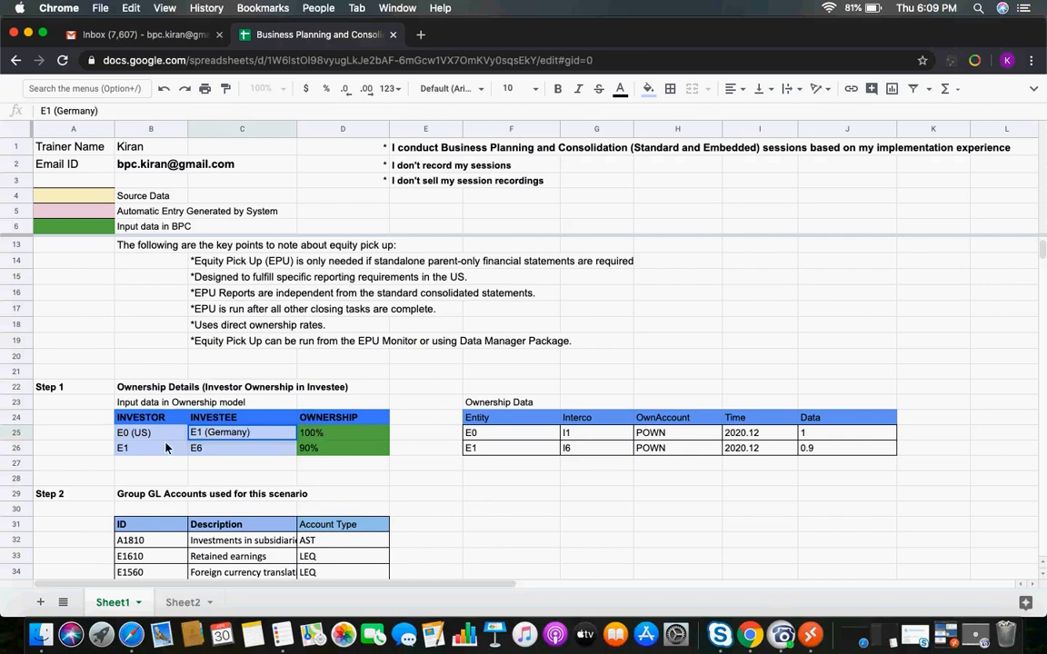
{"action": "left_click", "coordinate": [150, 449]}
{"action": "type", "text": "(Germany)"}
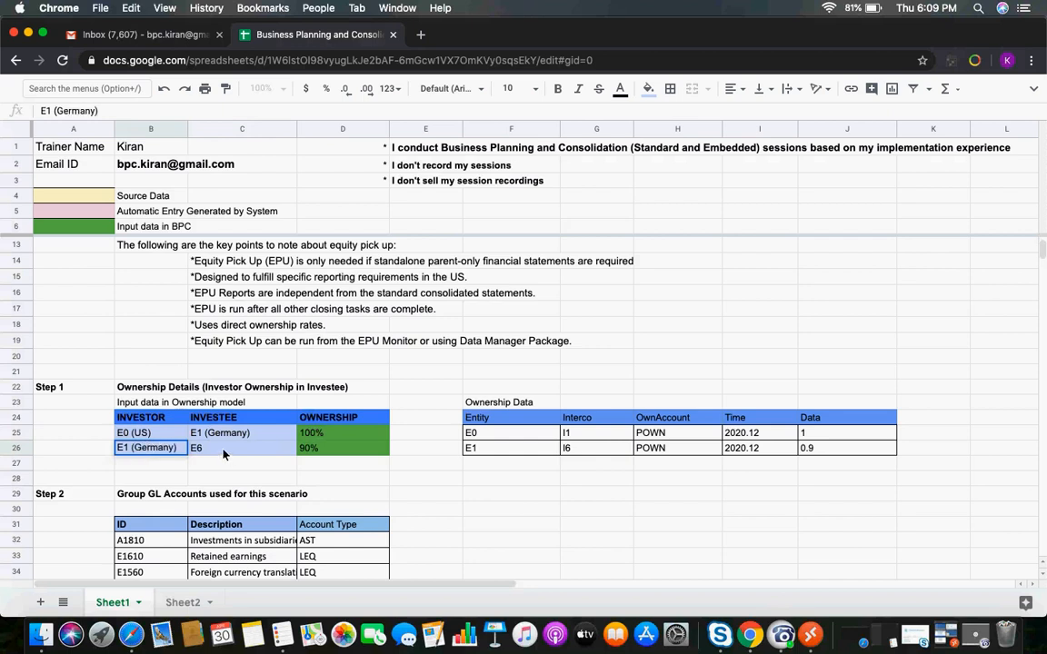
{"action": "double_click", "coordinate": [215, 450]}
{"action": "type", "text": "("}
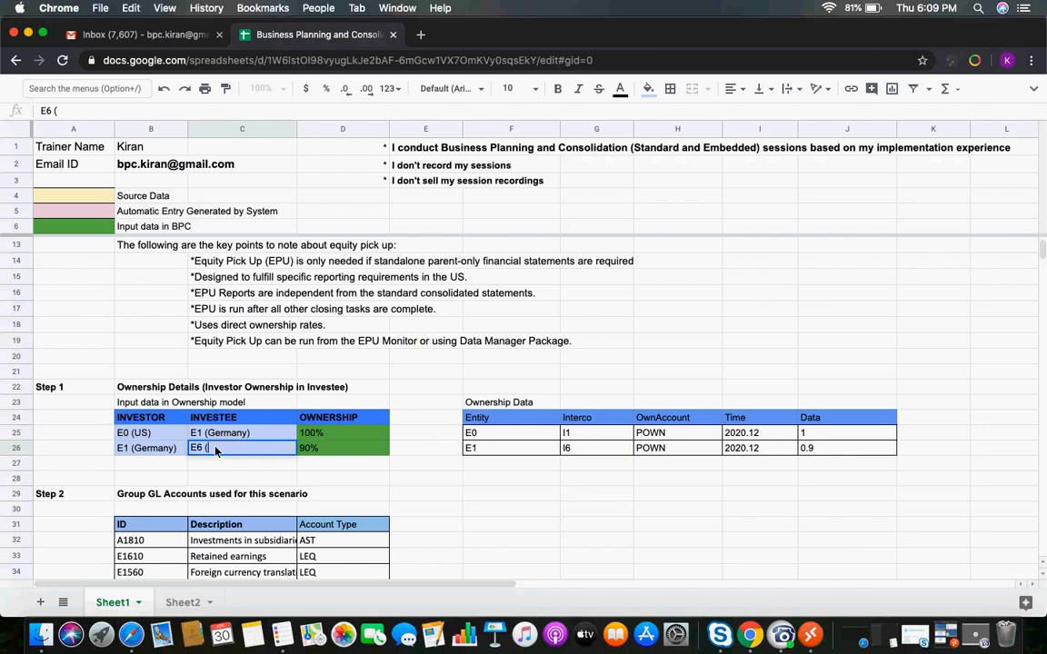
{"action": "type", "text": "Japan)"}
{"action": "key", "text": "Return"}
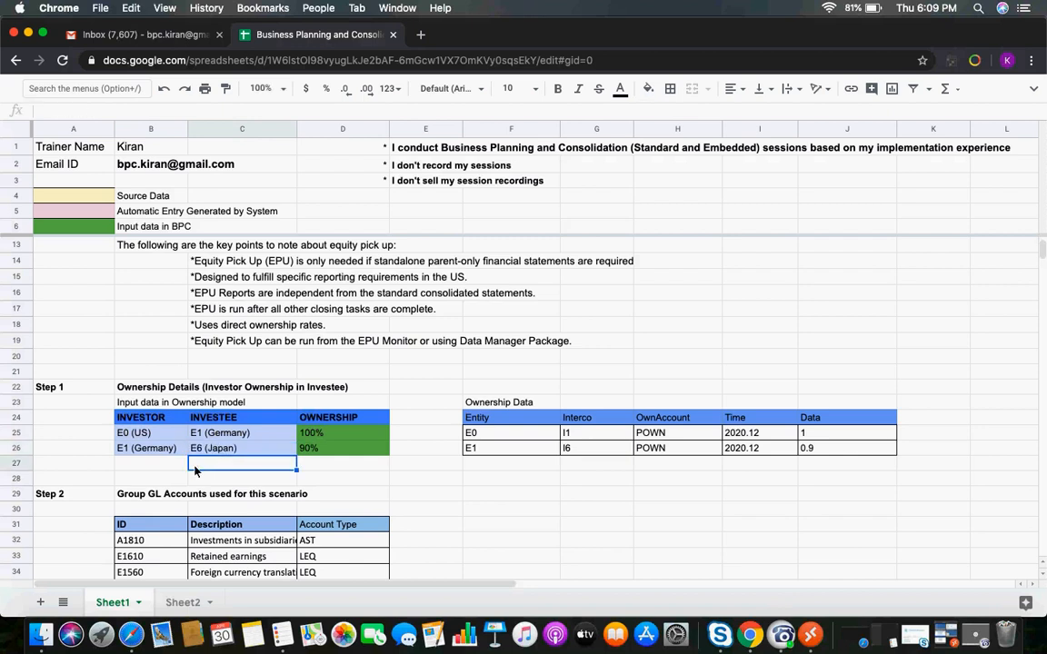
Review the ownership percentages and the Ownership Data table columns
{"action": "key", "text": "super+c"}
{"action": "left_click", "coordinate": [314, 451]}
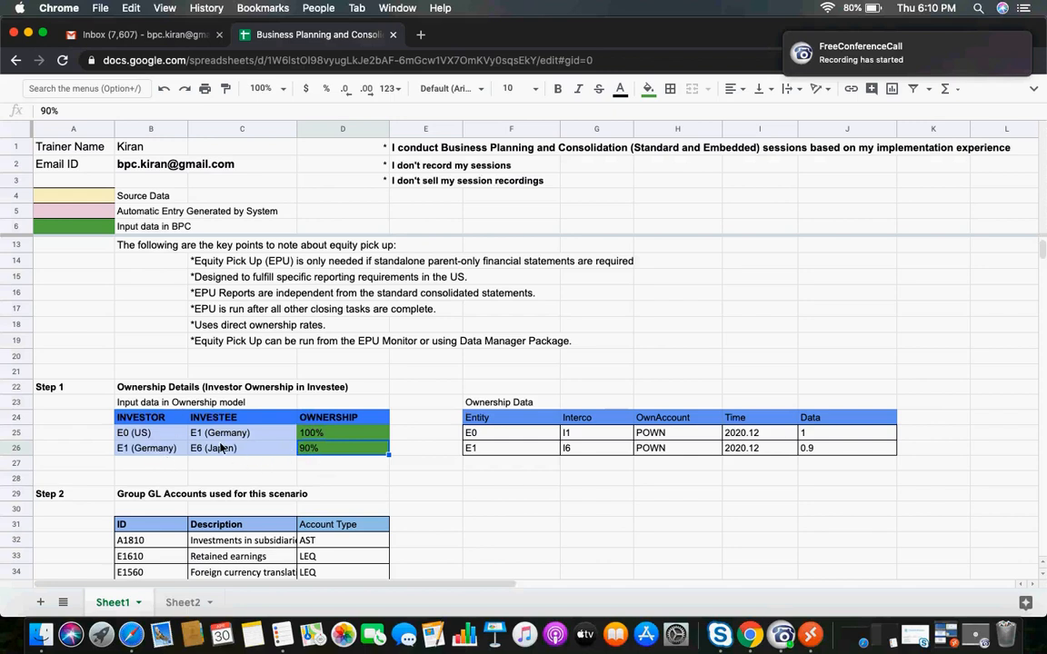
{"action": "left_click", "coordinate": [503, 437]}
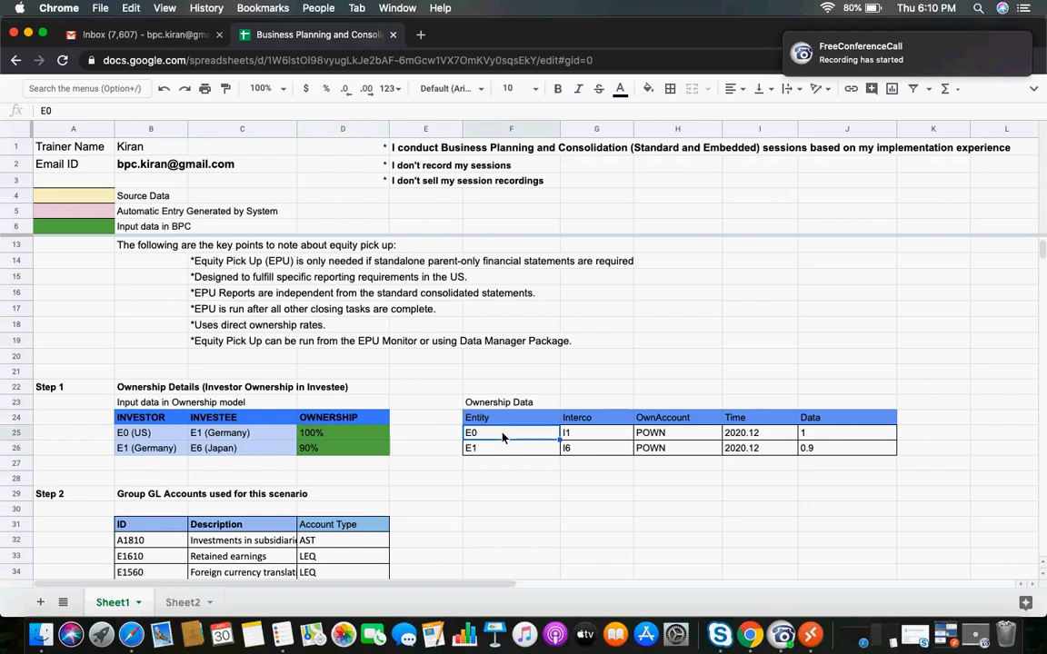
{"action": "key", "text": "Right"}
{"action": "key", "text": "Right"}
{"action": "key", "text": "Right"}
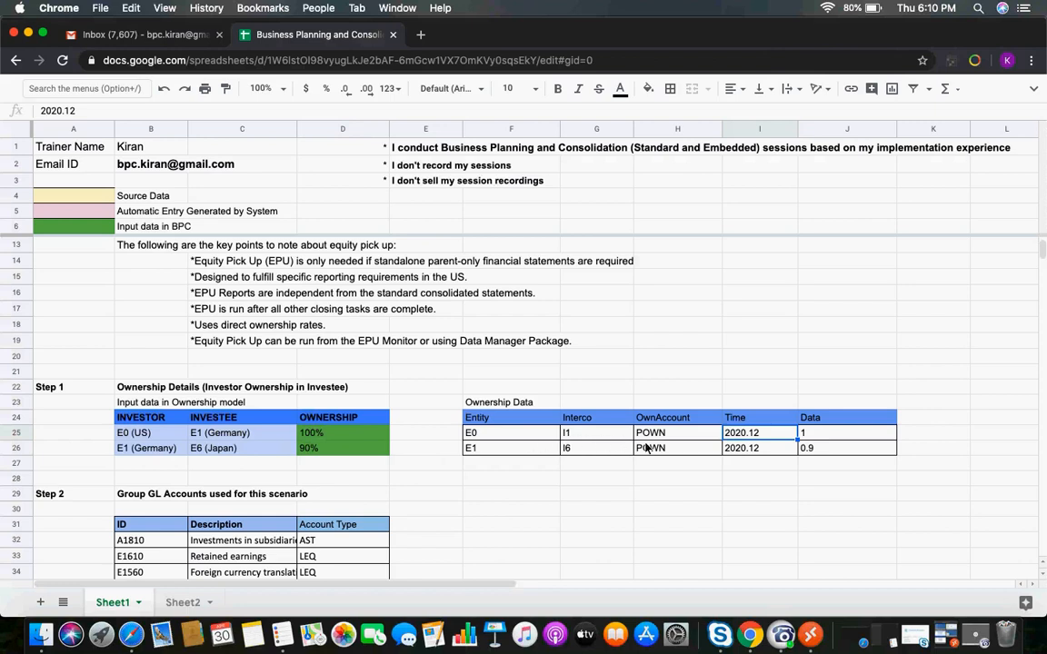
Add a Scope column to the Ownership Data table with S_none for both entity rows
{"action": "left_click", "coordinate": [920, 420]}
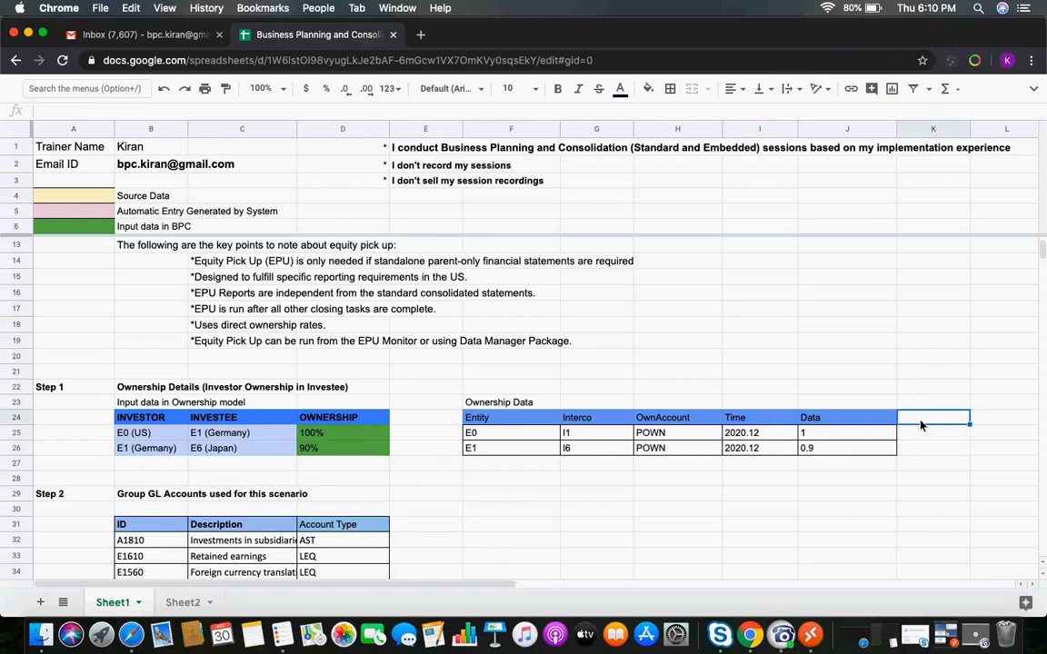
{"action": "type", "text": "Scope"}
{"action": "key", "text": "Return"}
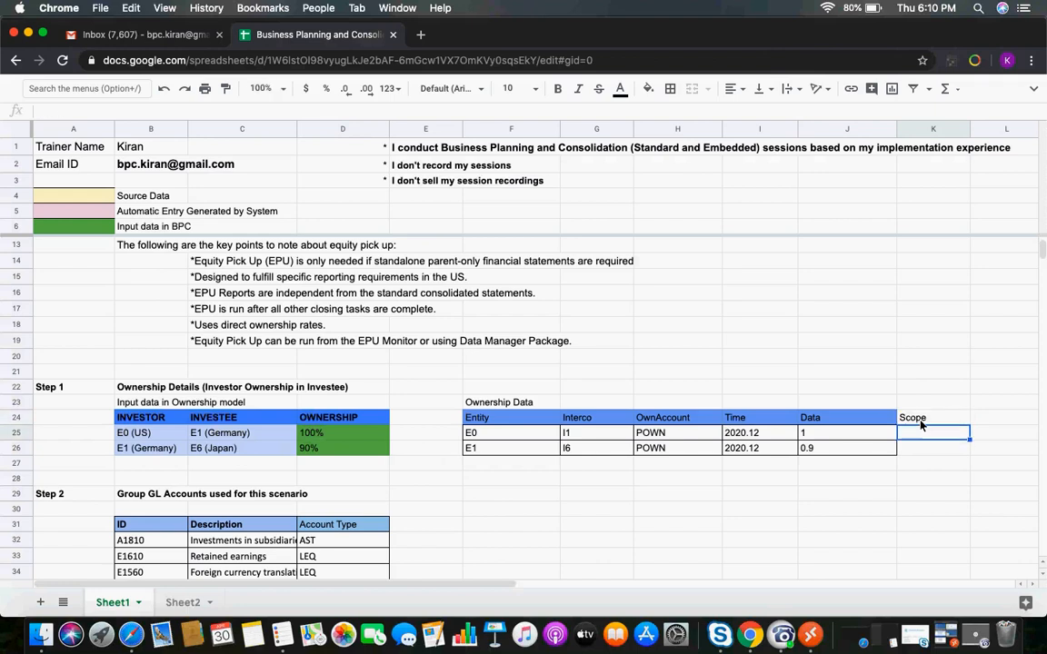
{"action": "type", "text": "S_ none"}
{"action": "key", "text": "Return"}
{"action": "type", "text": "S_none"}
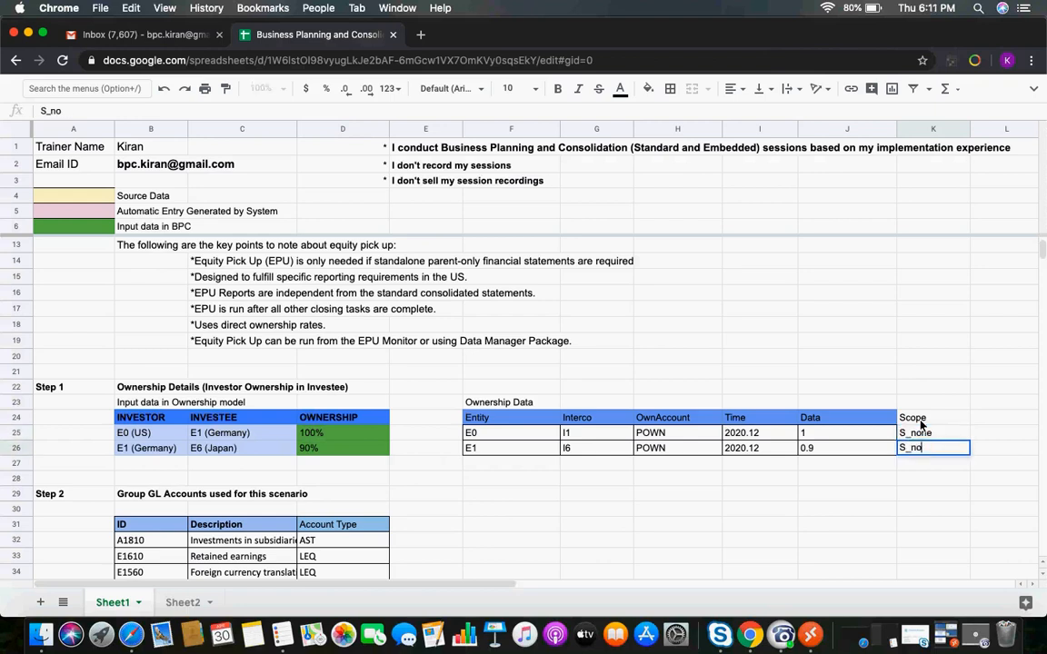
{"action": "key", "text": "Return"}
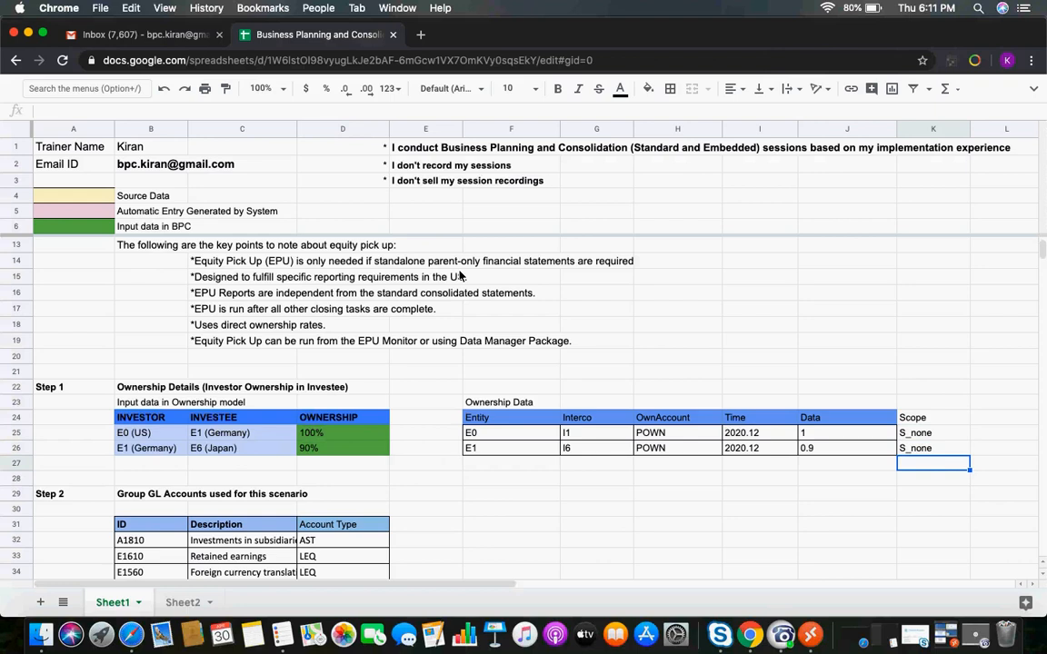
Review the ownership model and ownership data tables alongside the Step 2 group GL accounts list
{"action": "left_click", "coordinate": [216, 437]}
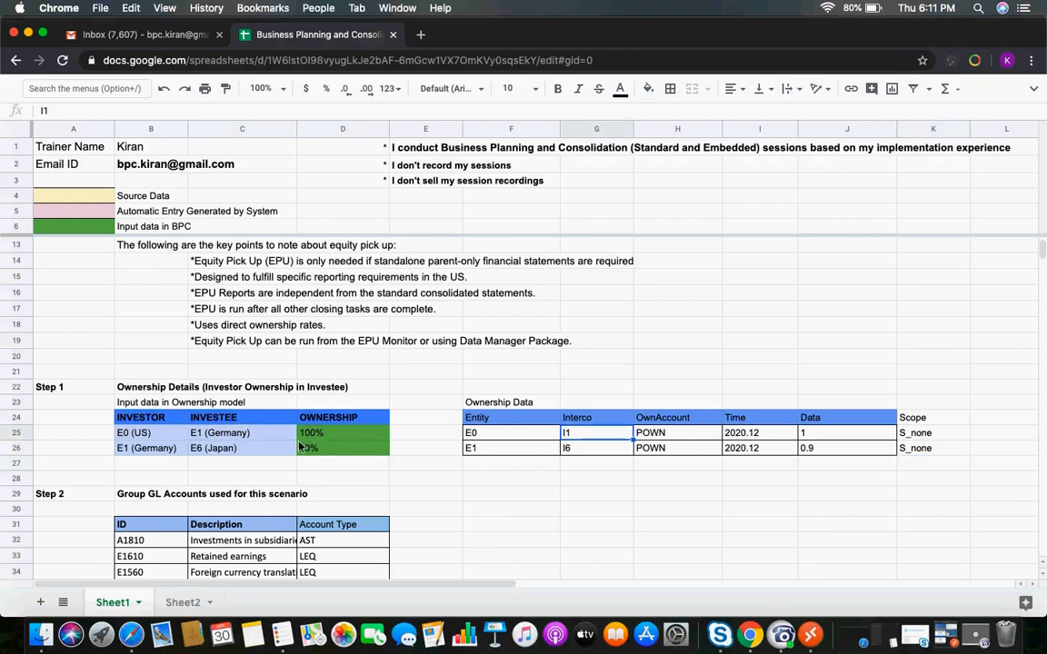
{"action": "key", "text": "Down"}
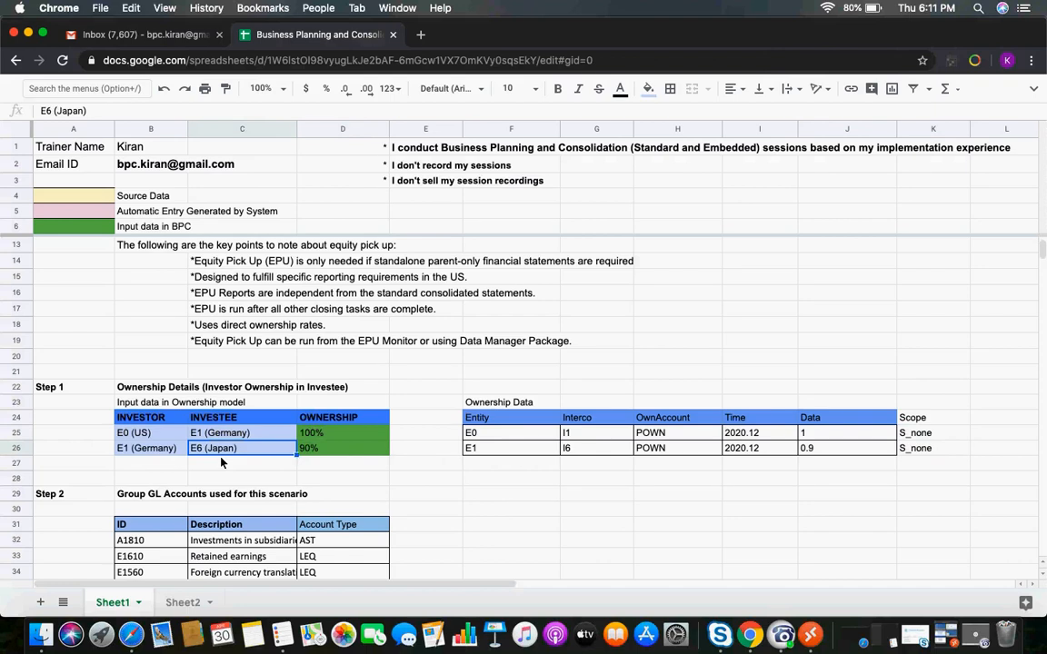
{"action": "left_click", "coordinate": [576, 449]}
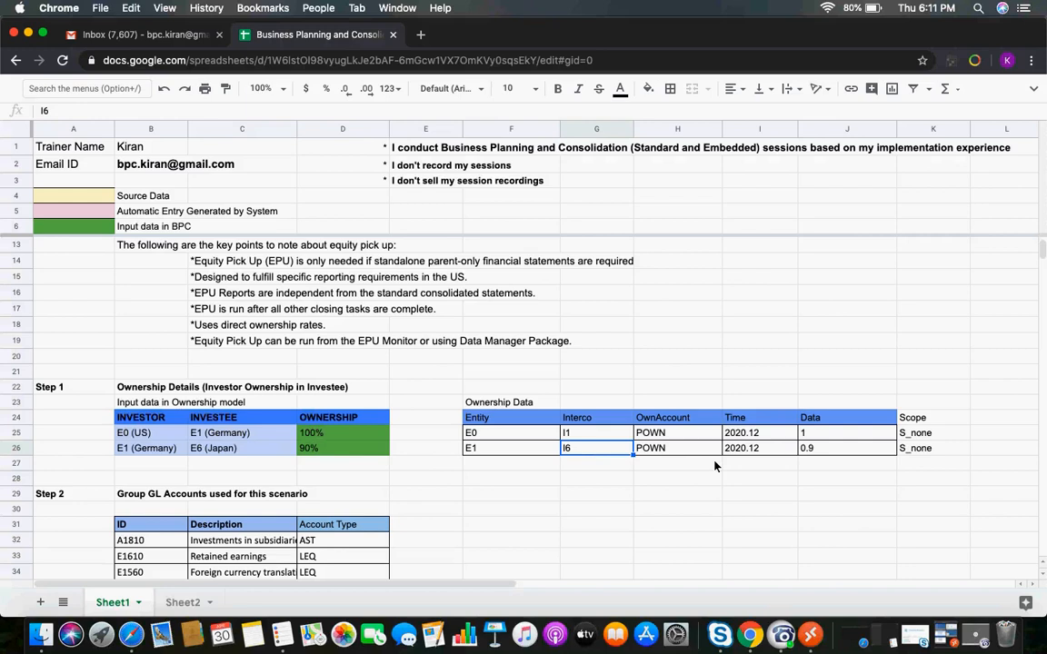
{"action": "left_click", "coordinate": [1043, 579]}
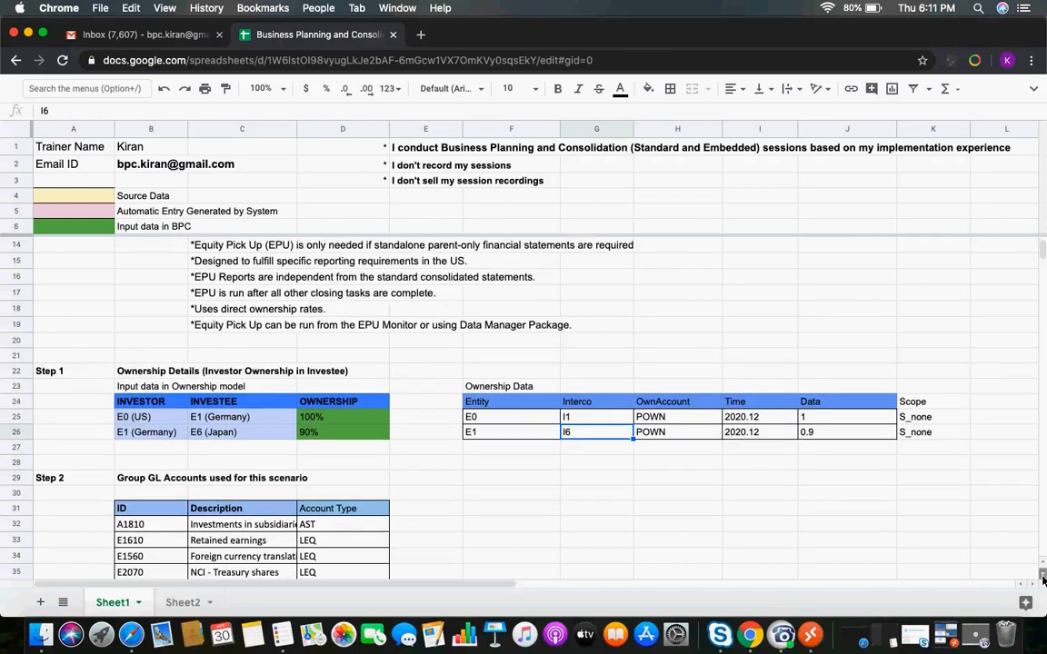
{"action": "left_click", "coordinate": [1043, 579]}
{"action": "left_click", "coordinate": [1043, 579]}
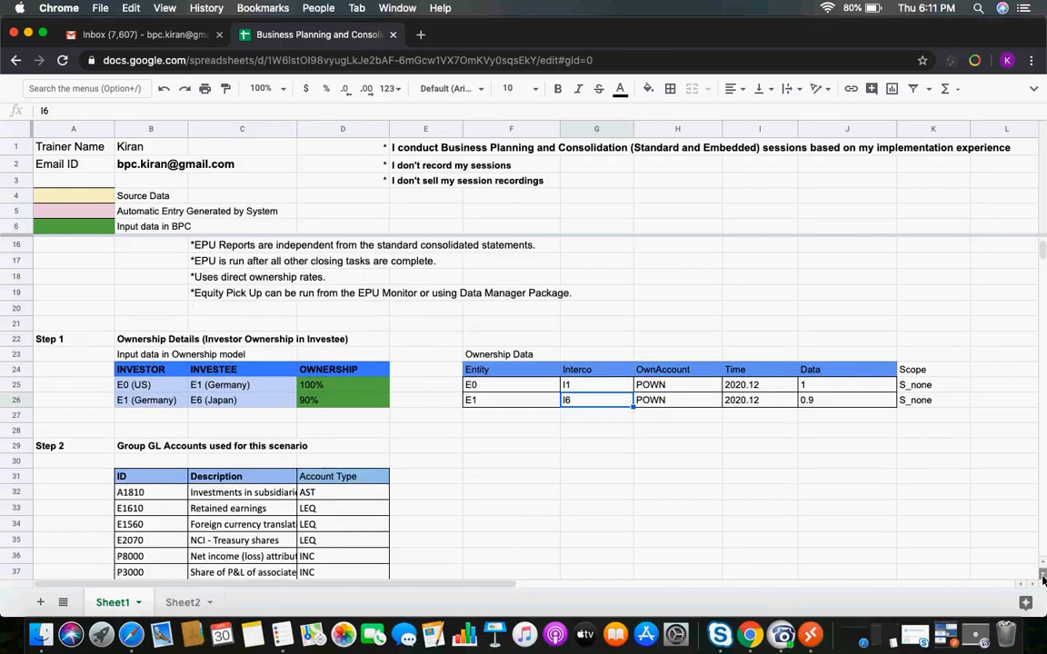
{"action": "left_click", "coordinate": [1043, 579]}
{"action": "scroll", "coordinate": [507, 491], "scroll_direction": "down", "scroll_amount": 2}
{"action": "left_click", "coordinate": [146, 338]}
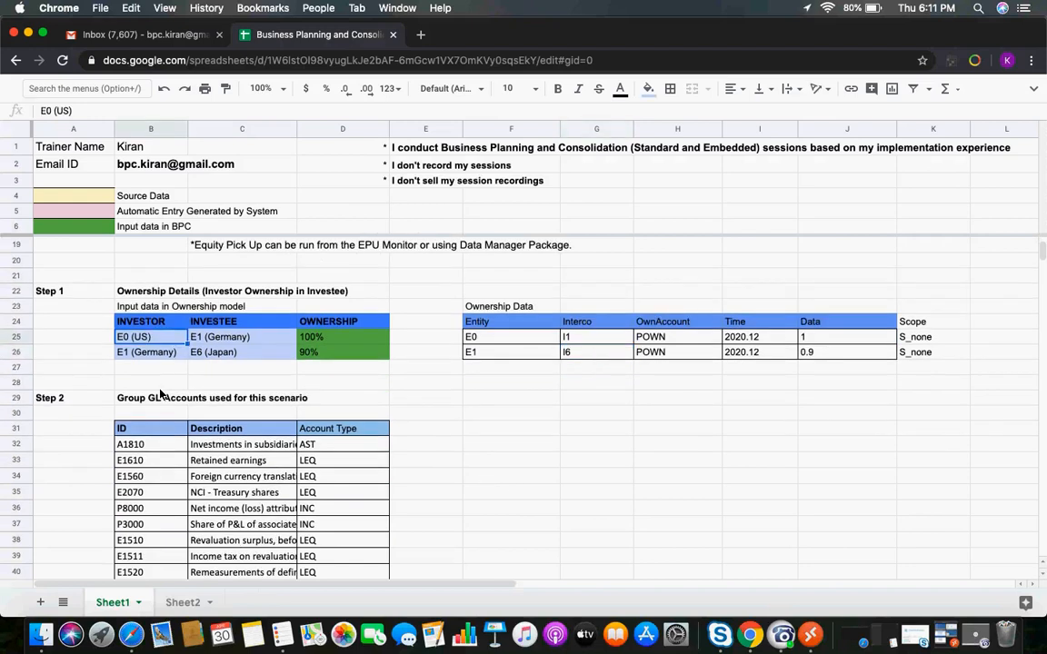
{"action": "left_click", "coordinate": [210, 341]}
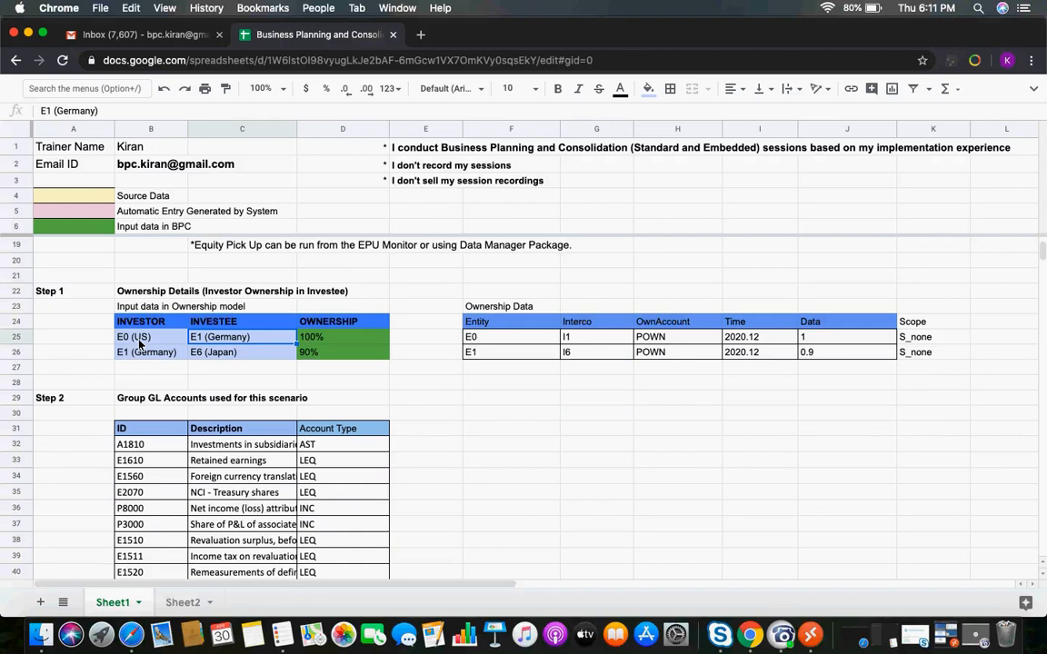
{"action": "left_click", "coordinate": [334, 337]}
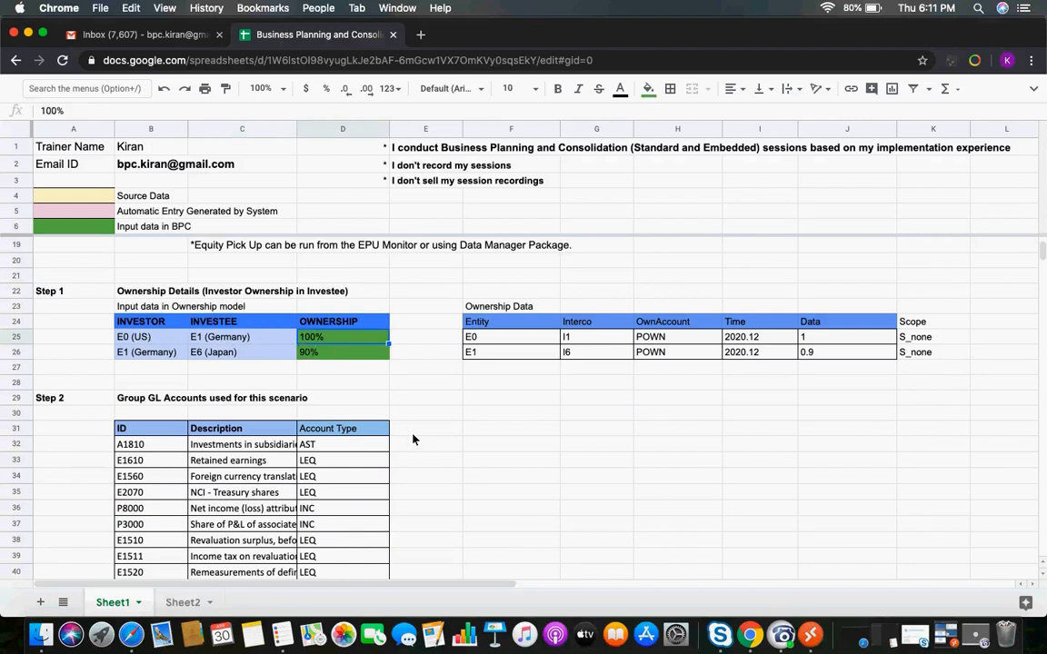
{"action": "left_click", "coordinate": [144, 355]}
{"action": "left_click", "coordinate": [226, 358]}
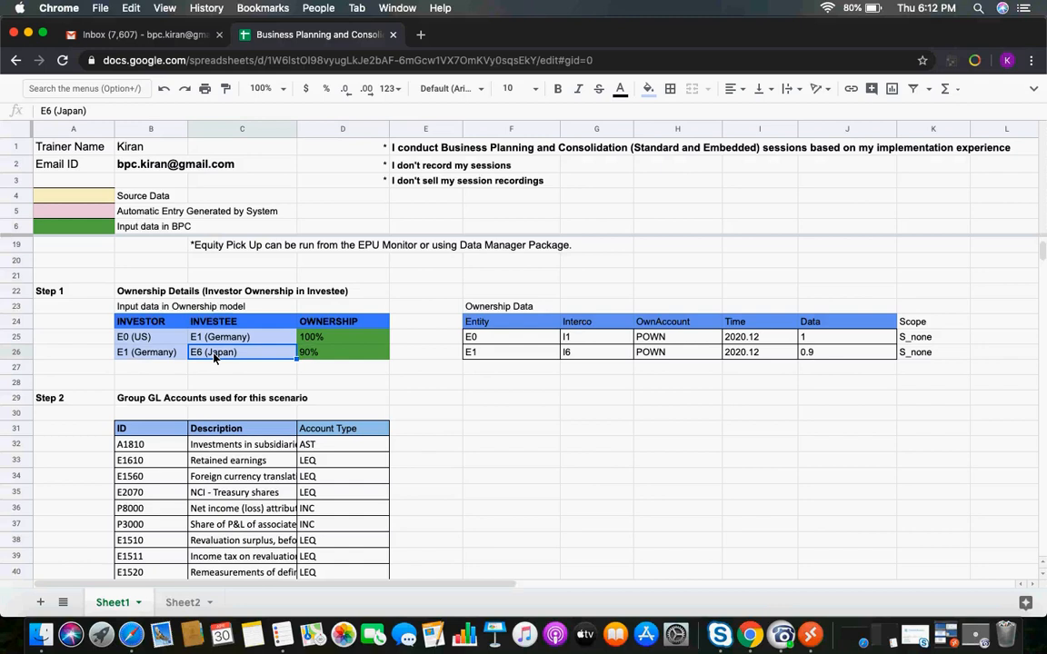
Review the investor and investee entity entries in the Step 1 ownership model table
{"action": "left_click", "coordinate": [138, 358]}
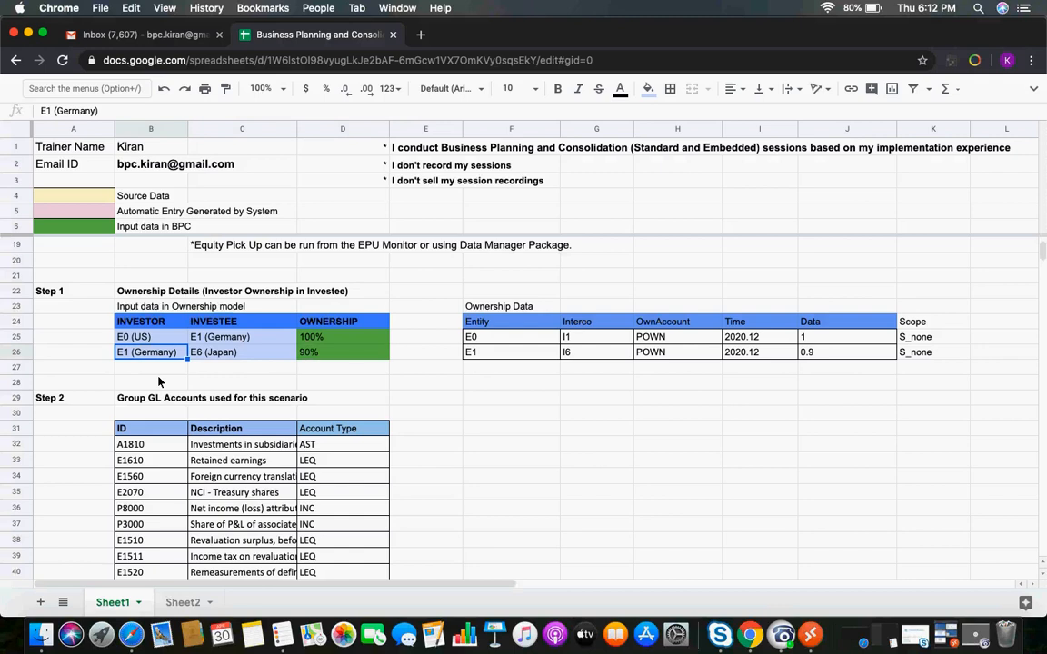
{"action": "left_click", "coordinate": [244, 358]}
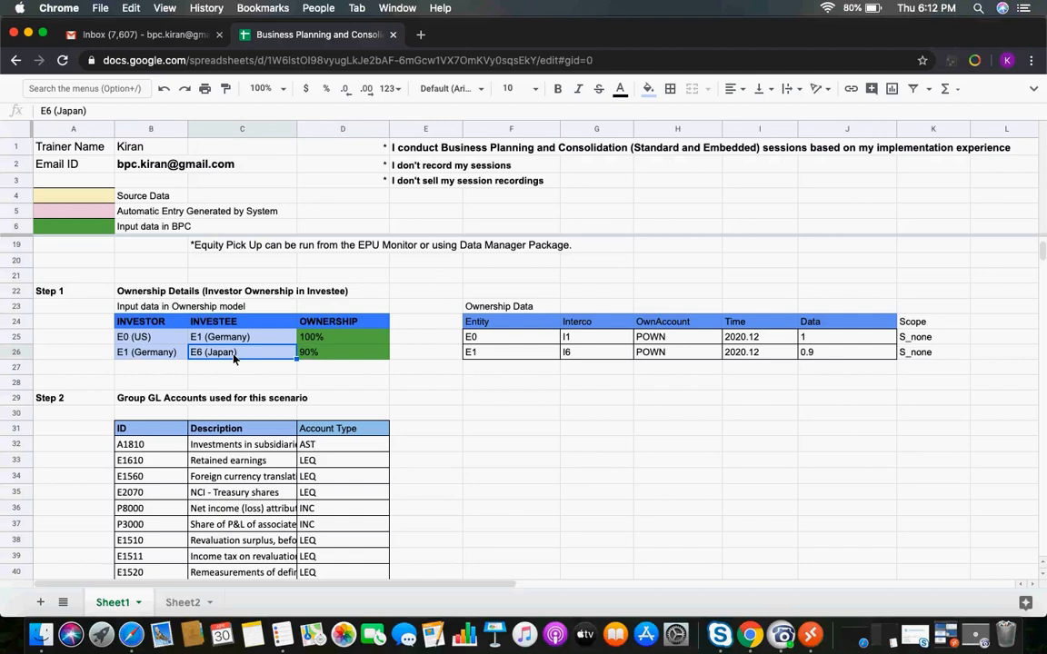
{"action": "left_click", "coordinate": [135, 358]}
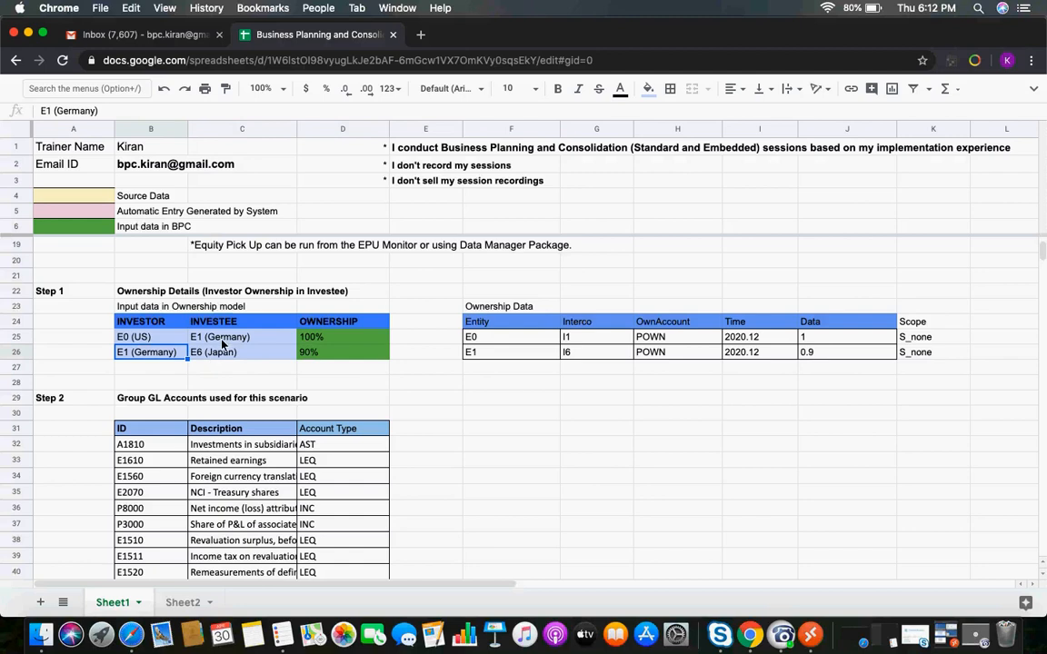
{"action": "left_click", "coordinate": [159, 340]}
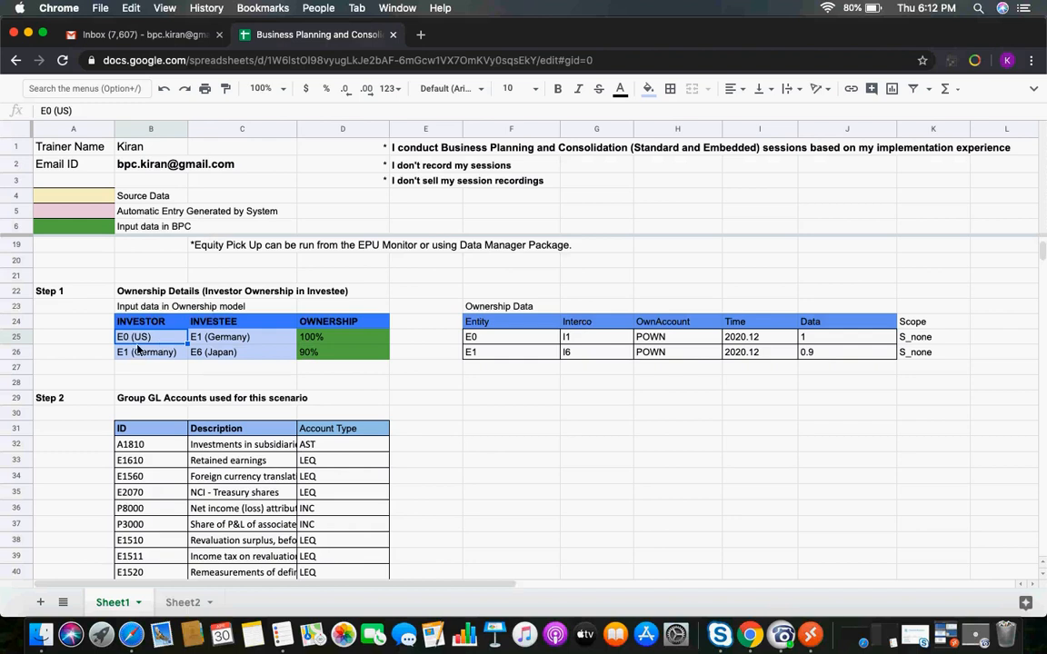
{"action": "left_click", "coordinate": [139, 354]}
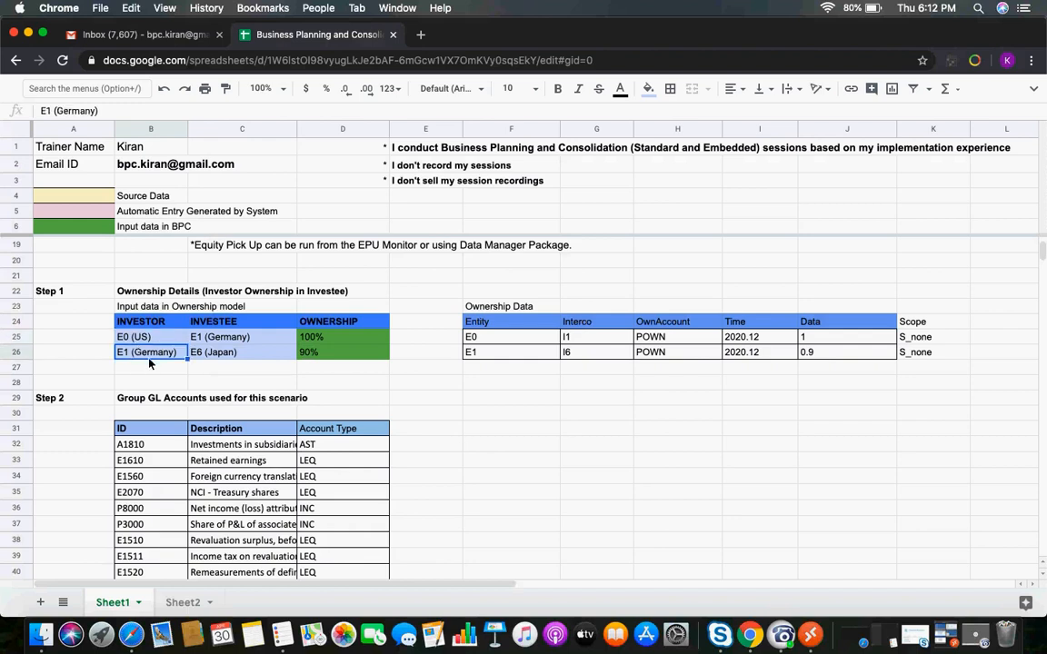
{"action": "left_click", "coordinate": [461, 478]}
{"action": "key", "text": "Down"}
{"action": "key", "text": "Down"}
{"action": "key", "text": "Down"}
{"action": "key", "text": "Down"}
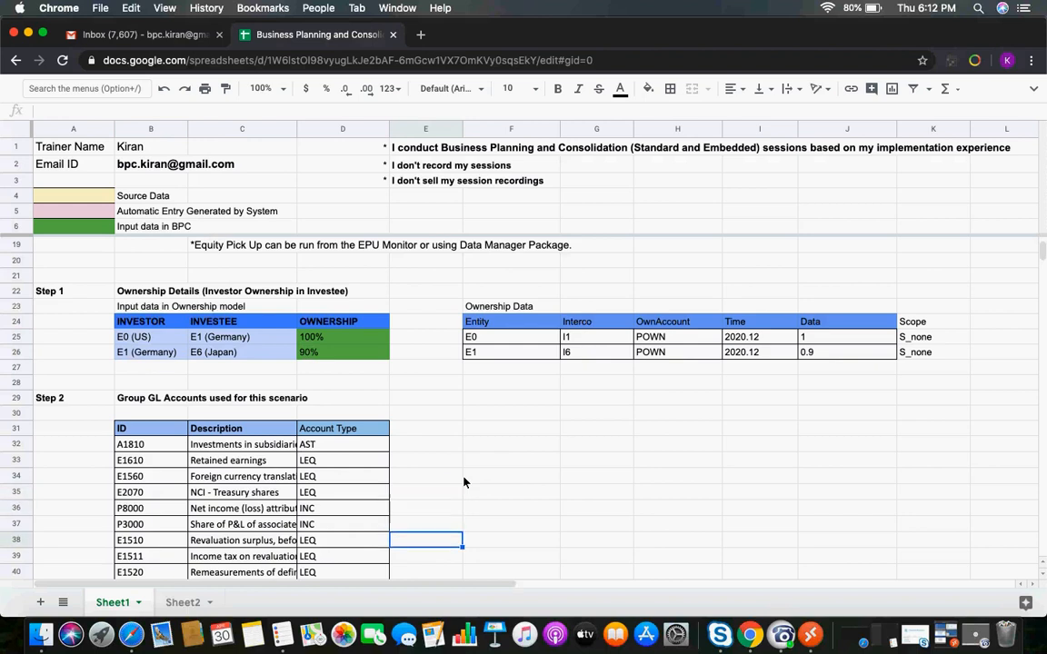
{"action": "key", "text": "Down"}
{"action": "key", "text": "Down"}
{"action": "key", "text": "Down"}
{"action": "key", "text": "Down"}
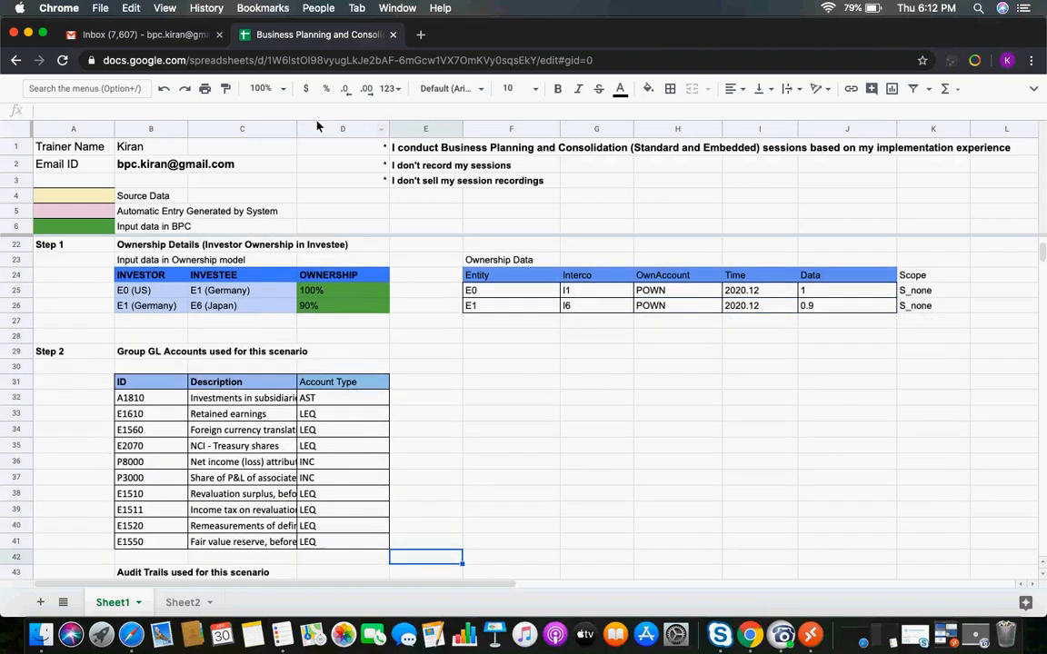
Read through the descriptions of each account in the Step 2 Group GL Accounts table
{"action": "left_click", "coordinate": [218, 402]}
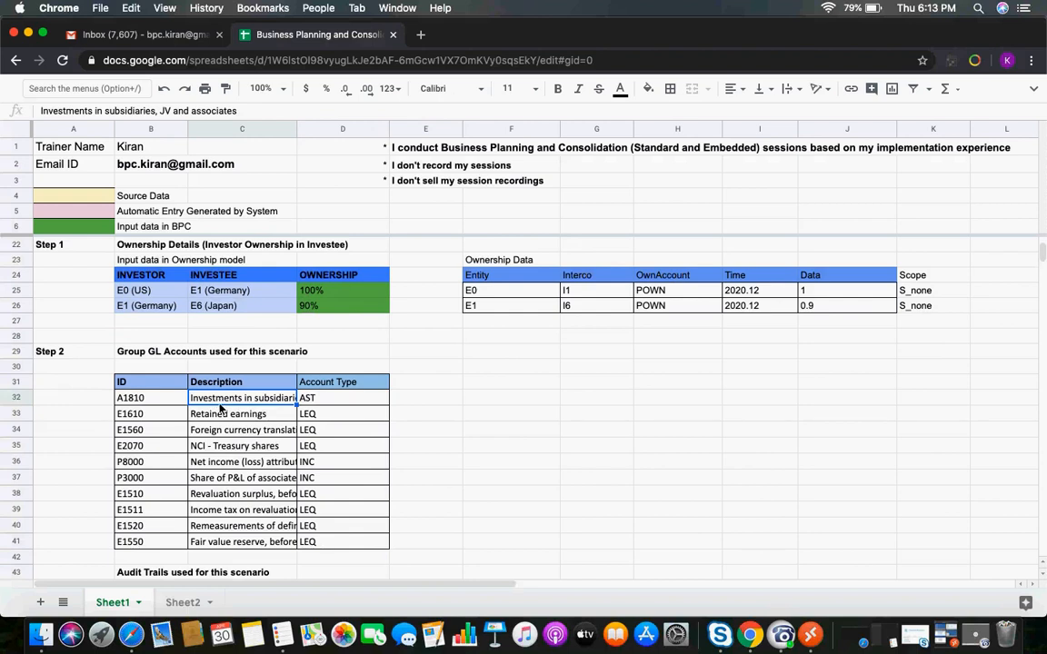
{"action": "left_click", "coordinate": [218, 418]}
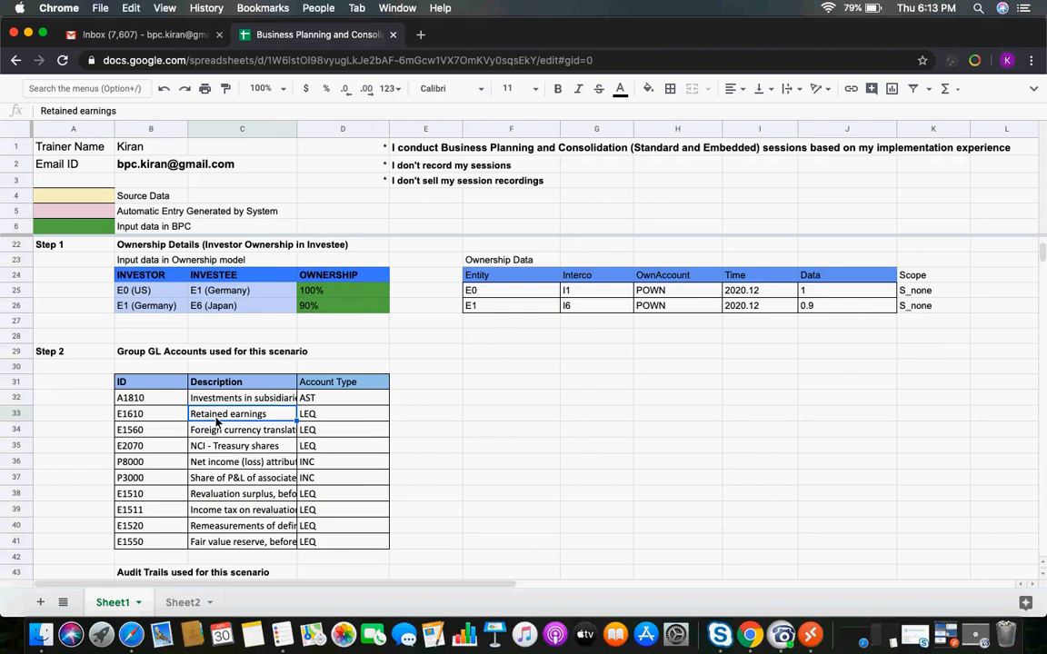
{"action": "key", "text": "Down"}
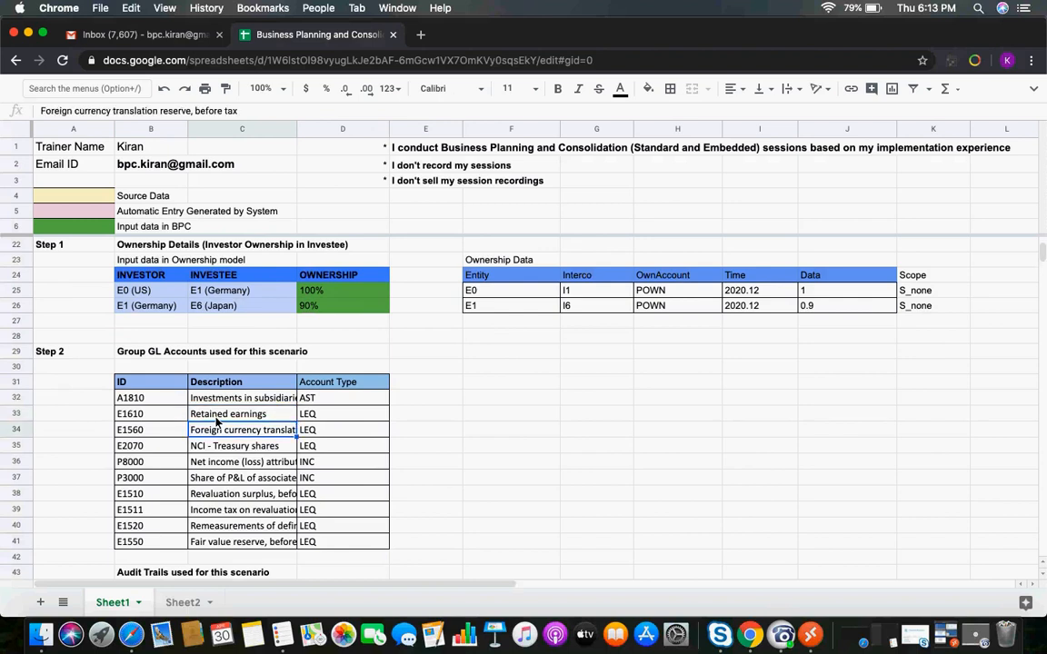
{"action": "key", "text": "Down"}
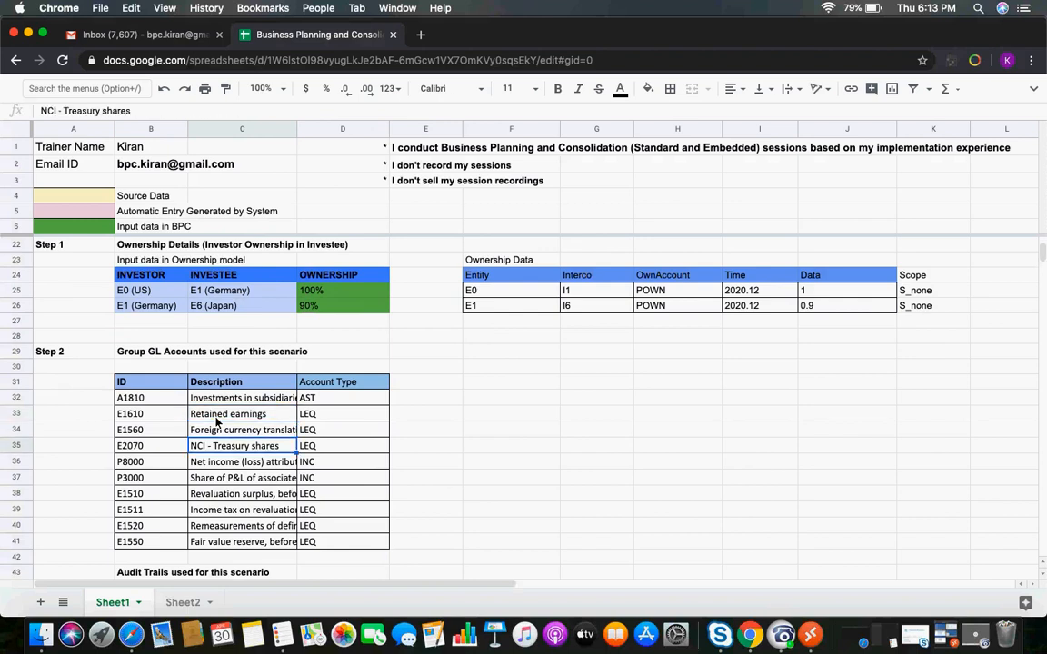
{"action": "key", "text": "Down"}
{"action": "key", "text": "Down"}
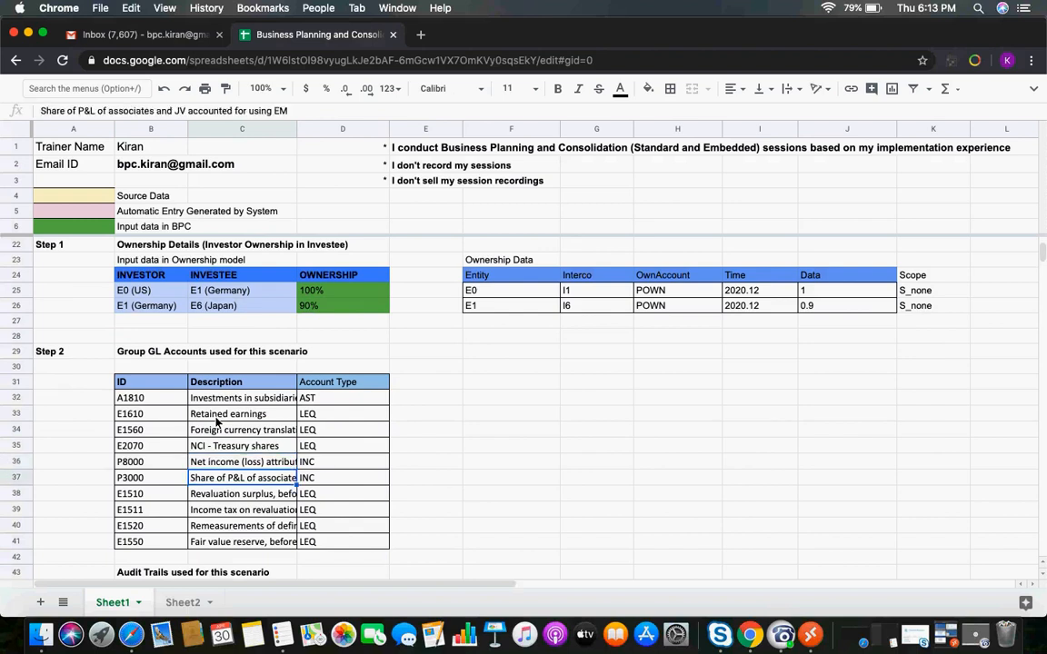
{"action": "key", "text": "Down"}
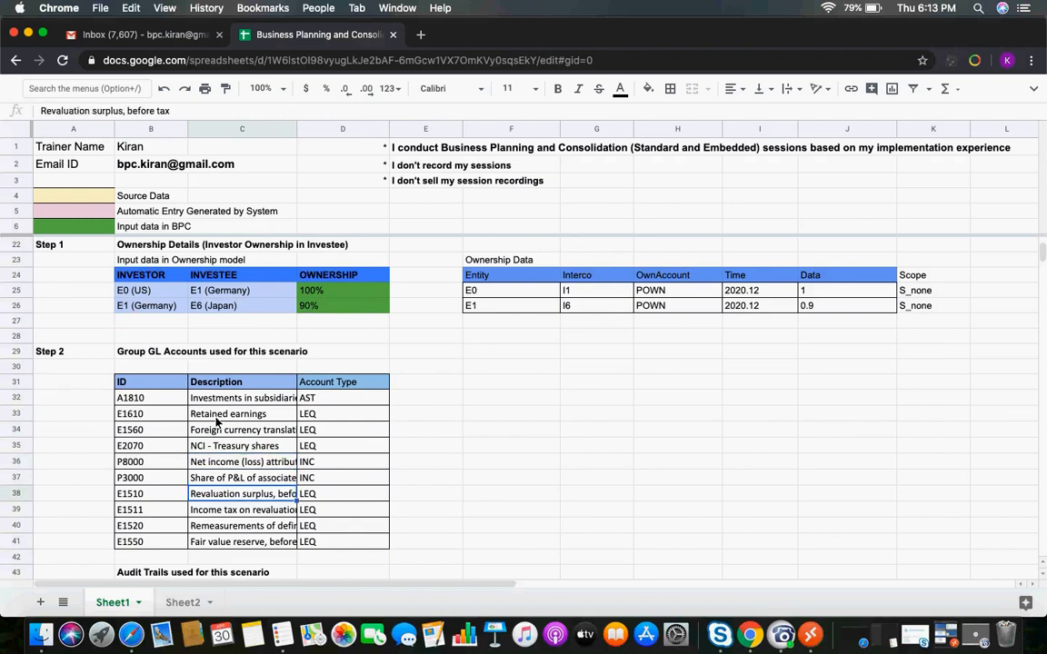
{"action": "key", "text": "Down"}
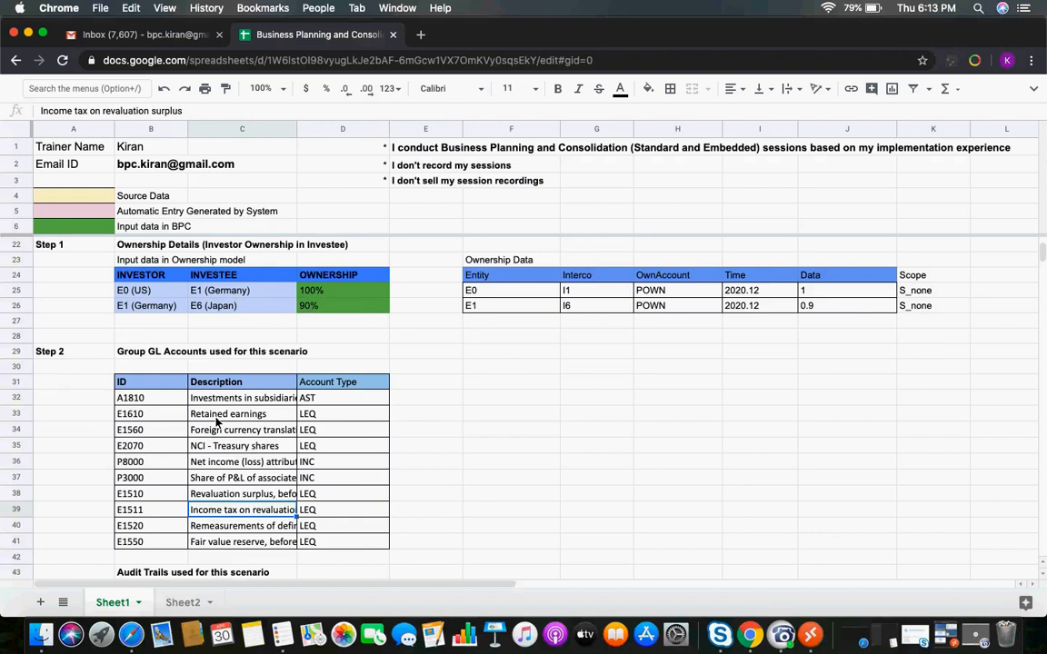
{"action": "key", "text": "Down"}
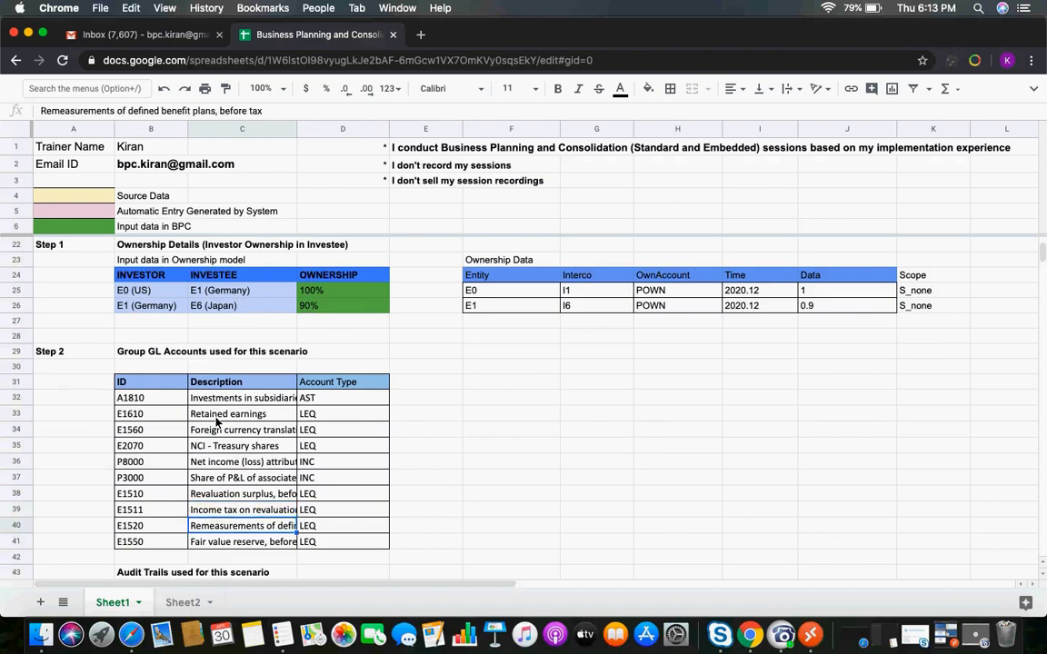
{"action": "key", "text": "Down"}
{"action": "key", "text": "Down"}
{"action": "key", "text": "Down"}
{"action": "key", "text": "Down"}
{"action": "key", "text": "Down"}
{"action": "key", "text": "Down"}
{"action": "key", "text": "Down"}
{"action": "key", "text": "Down"}
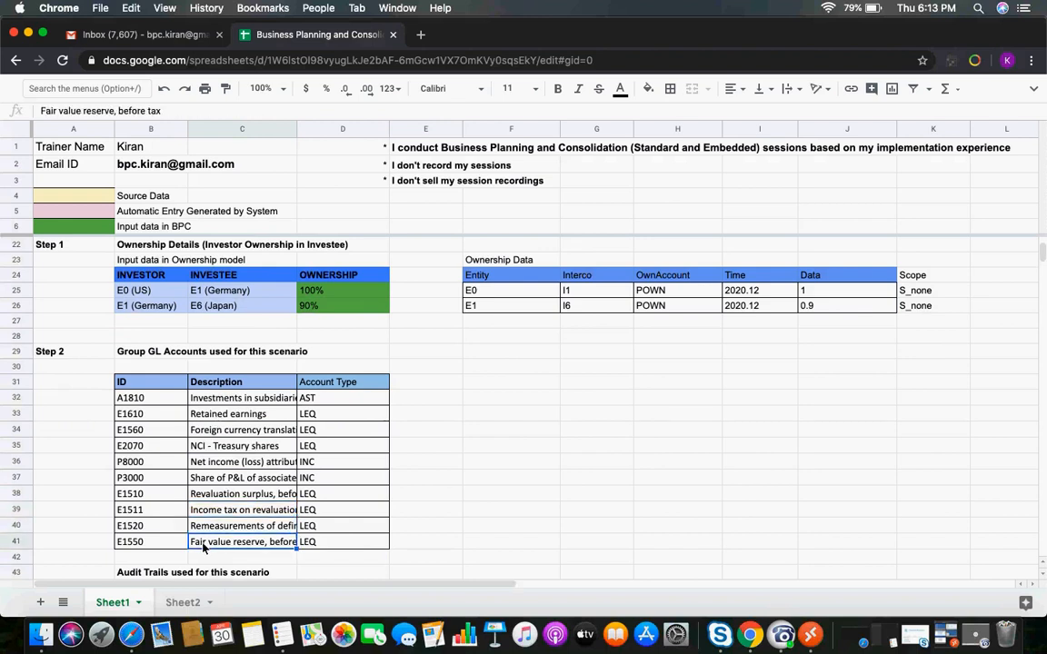
{"action": "key", "text": "Down"}
{"action": "key", "text": "Down"}
{"action": "key", "text": "Down"}
{"action": "key", "text": "Down"}
{"action": "key", "text": "Down"}
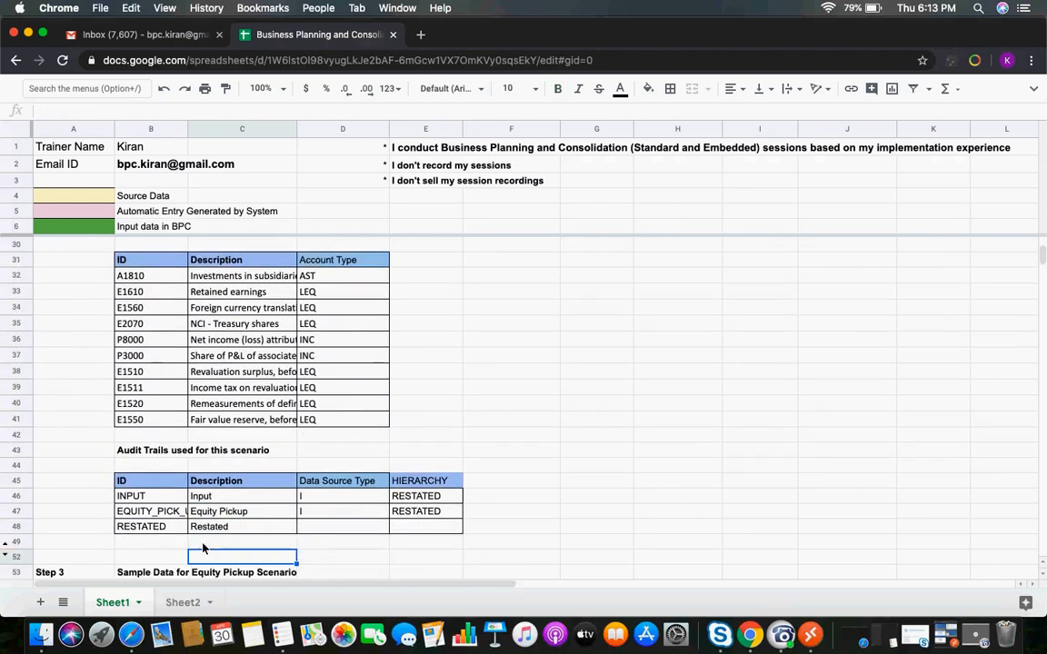
Examine the Audit Trails table IDs INPUT, EQUITY_PICK_UP and RESTATED with their hierarchy
{"action": "left_click", "coordinate": [145, 403]}
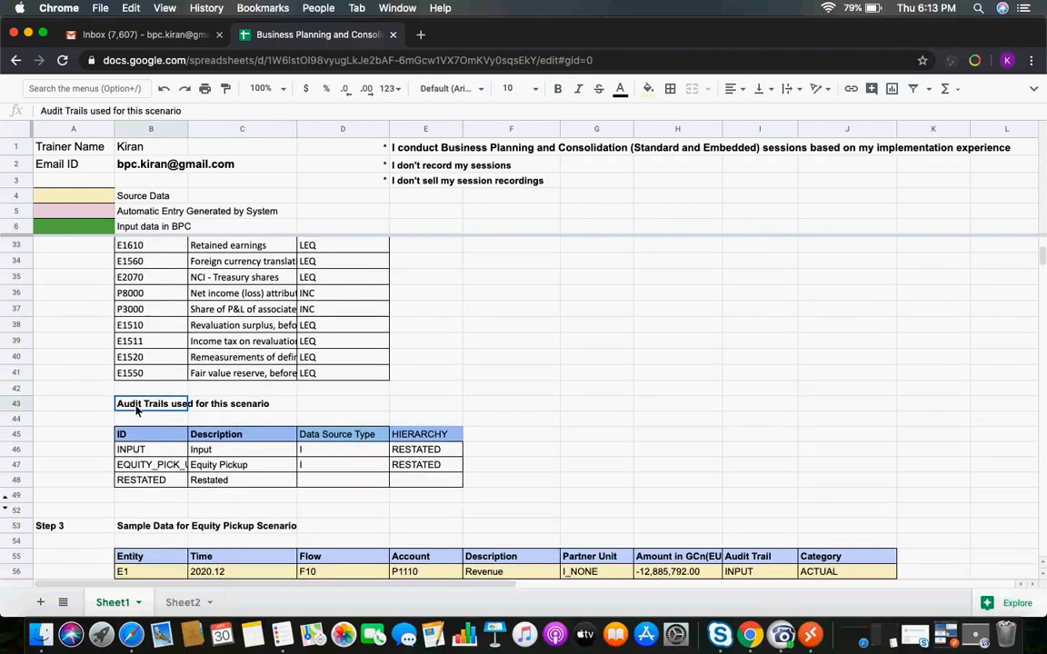
{"action": "left_click", "coordinate": [134, 468]}
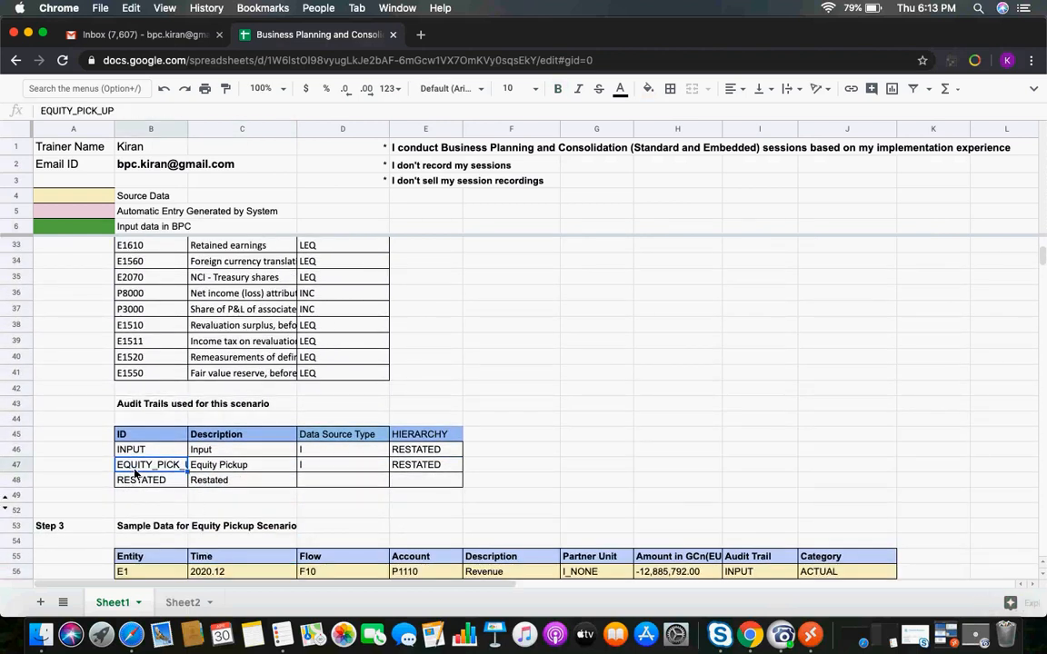
{"action": "left_click", "coordinate": [140, 454]}
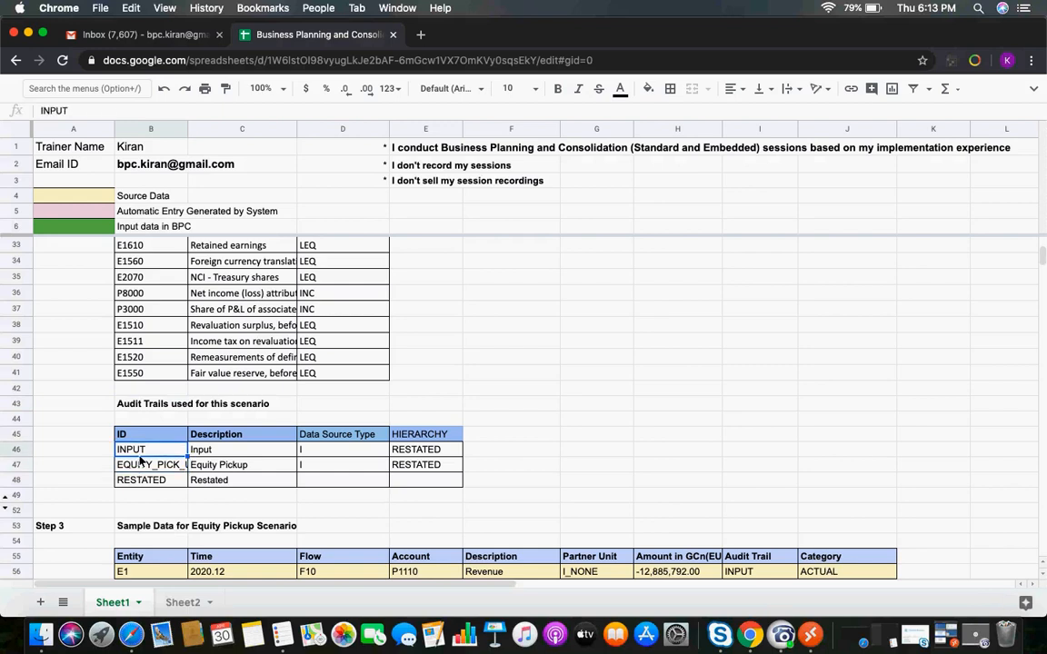
{"action": "key", "text": "Down"}
{"action": "key", "text": "Down"}
{"action": "key", "text": "Down"}
{"action": "key", "text": "Down"}
{"action": "key", "text": "Down"}
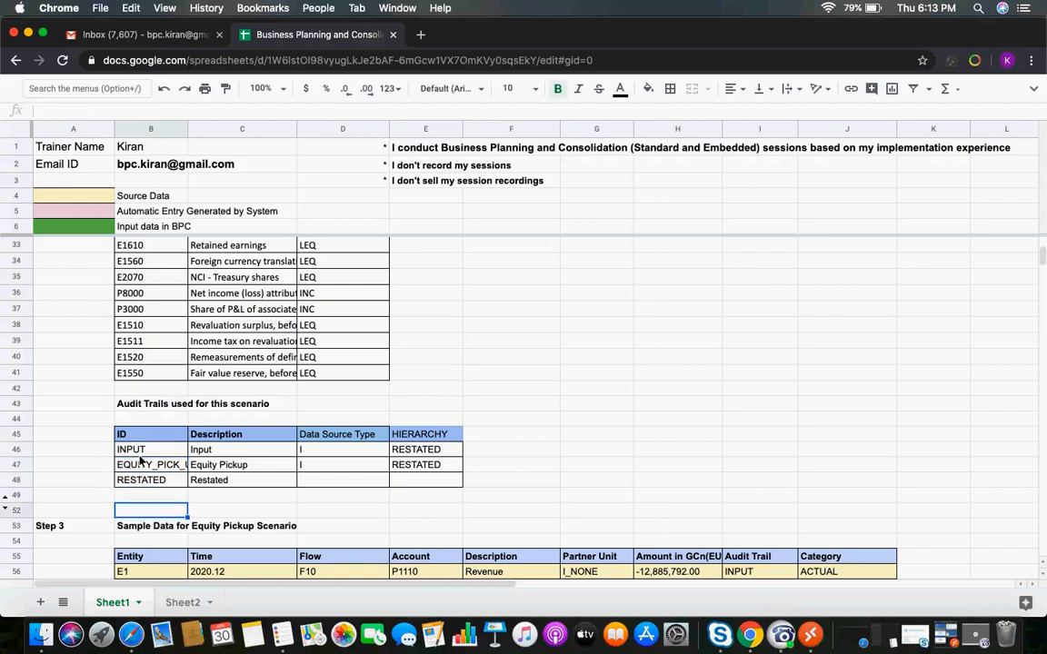
{"action": "key", "text": "Down"}
{"action": "key", "text": "Down"}
{"action": "key", "text": "Down"}
{"action": "key", "text": "Down"}
{"action": "key", "text": "Down"}
{"action": "key", "text": "Down"}
{"action": "key", "text": "Down"}
{"action": "key", "text": "Down"}
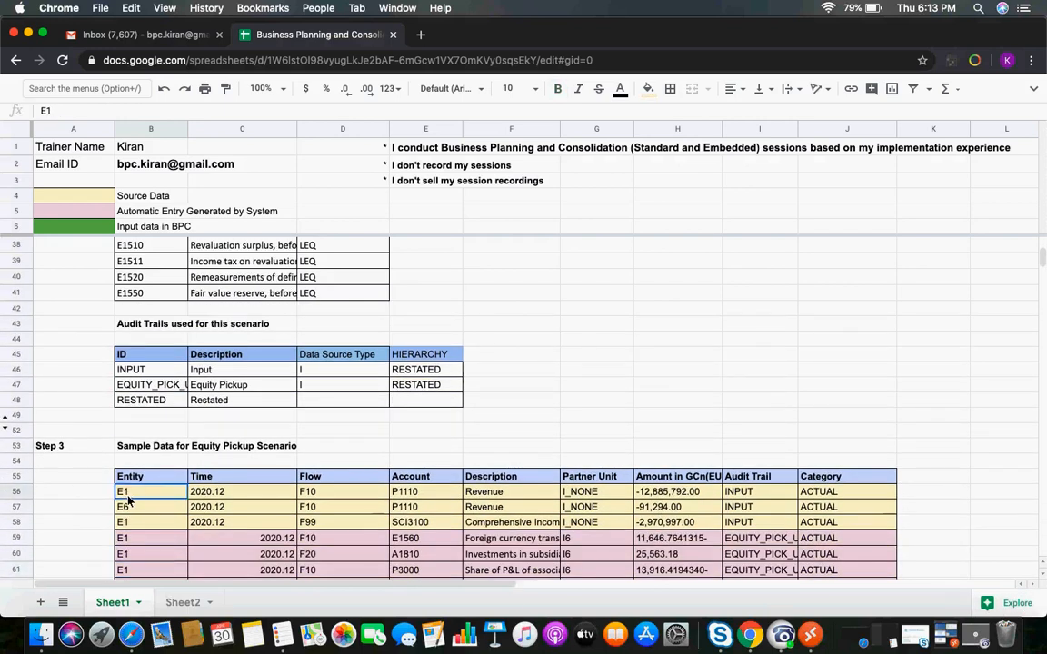
Review the Step 3 source data rows: entities, accounts, descriptions and amounts, against the Source Data legend
{"action": "mouse_move", "coordinate": [126, 498]}
{"action": "left_mouse_down"}
{"action": "mouse_move", "coordinate": [445, 538]}
{"action": "mouse_move", "coordinate": [565, 495]}
{"action": "mouse_move", "coordinate": [827, 526]}
{"action": "left_mouse_up"}
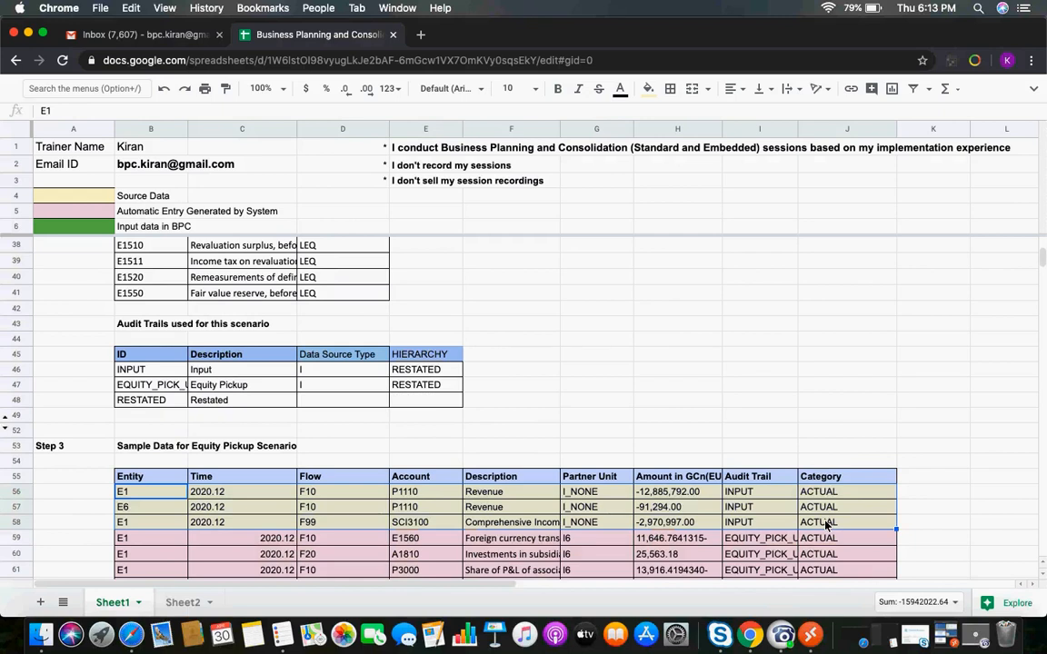
{"action": "left_click", "coordinate": [667, 495]}
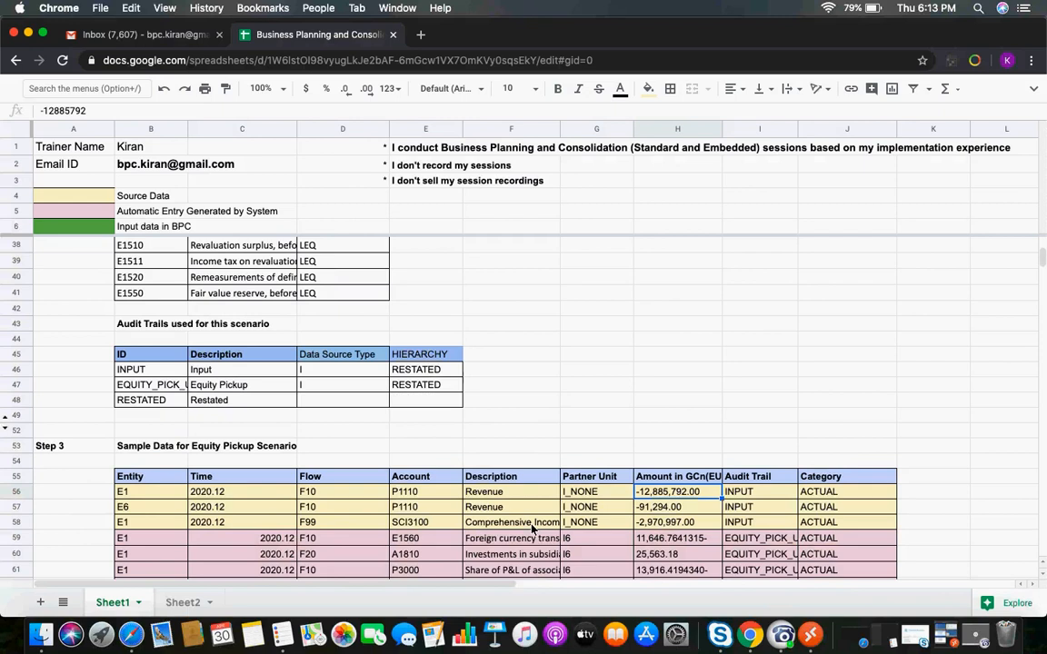
{"action": "left_click", "coordinate": [132, 493]}
{"action": "left_click", "coordinate": [128, 511]}
{"action": "left_click", "coordinate": [134, 526]}
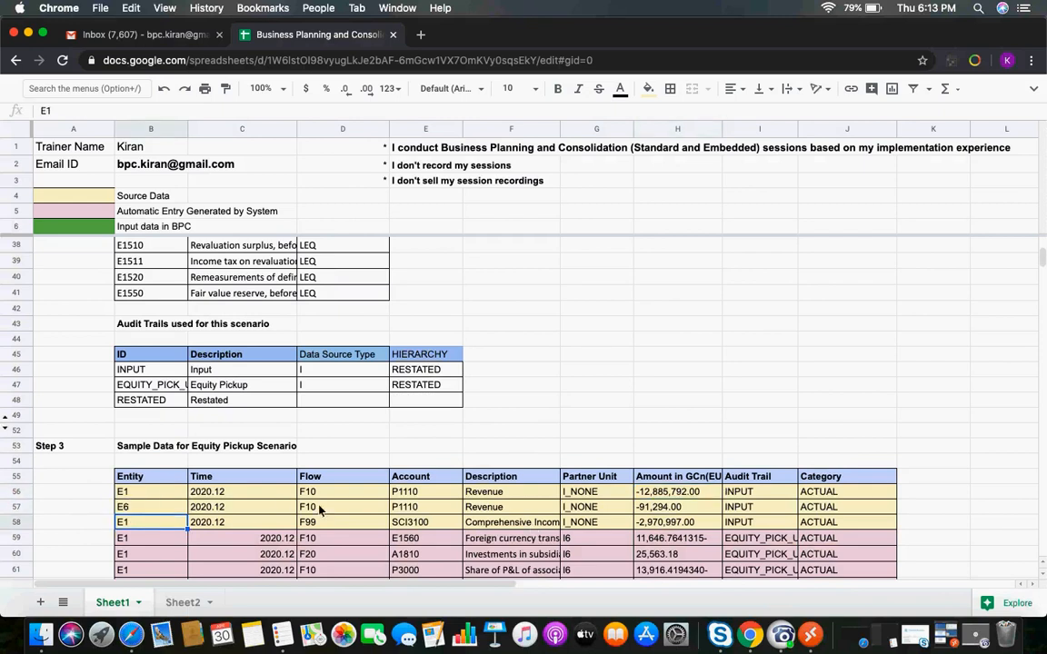
{"action": "left_click", "coordinate": [458, 502]}
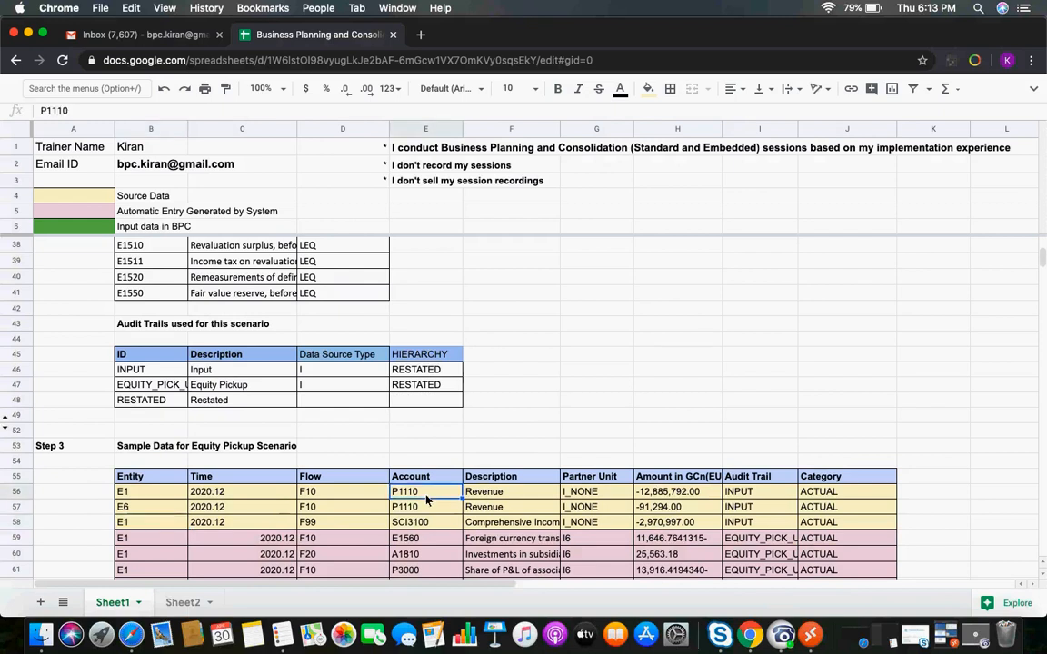
{"action": "left_click", "coordinate": [488, 525]}
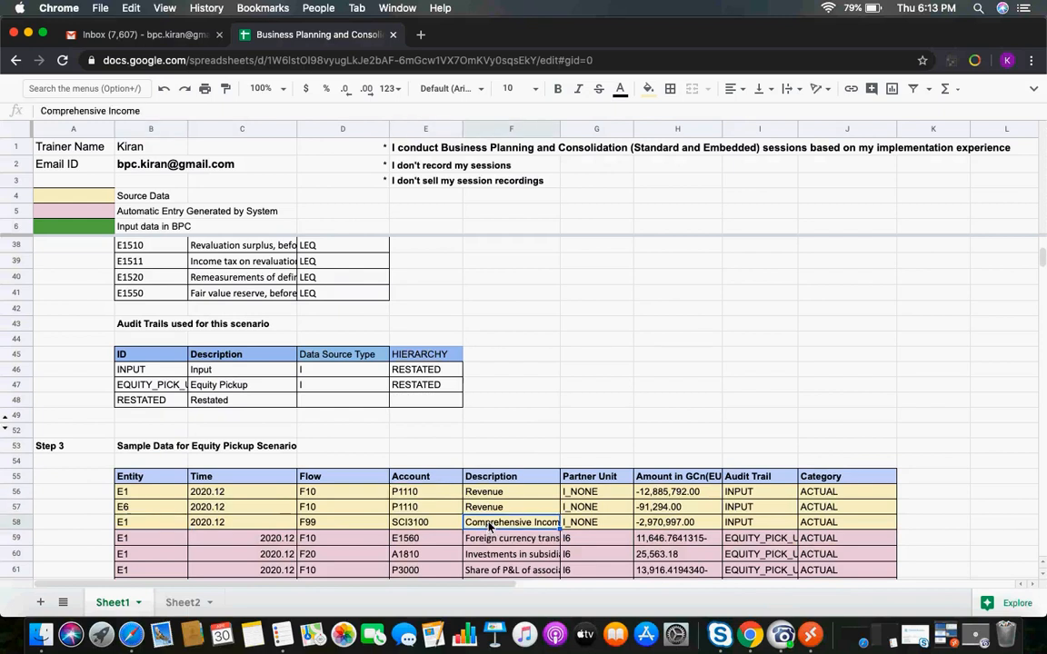
{"action": "left_click", "coordinate": [91, 197]}
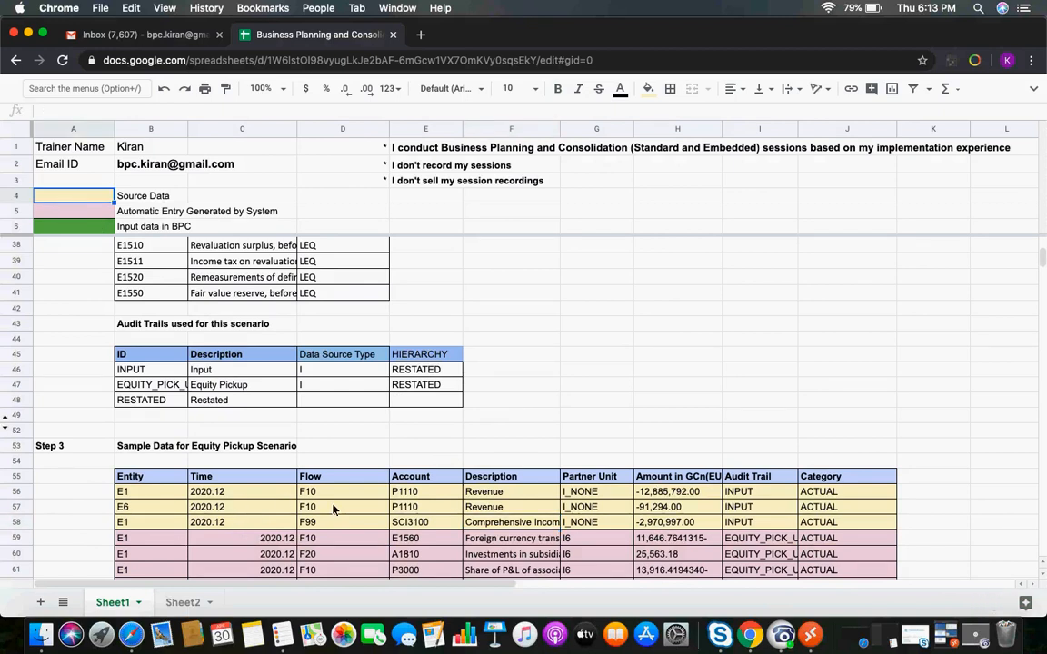
Examine the system-generated equity pickup rows' accounts and descriptions in the Step 3 sample data
{"action": "left_click", "coordinate": [1042, 563]}
{"action": "left_click", "coordinate": [1043, 563]}
{"action": "left_click", "coordinate": [1043, 577]}
{"action": "left_click", "coordinate": [1042, 577]}
{"action": "left_click", "coordinate": [1042, 578]}
{"action": "left_click", "coordinate": [1042, 578]}
{"action": "left_click", "coordinate": [1042, 578]}
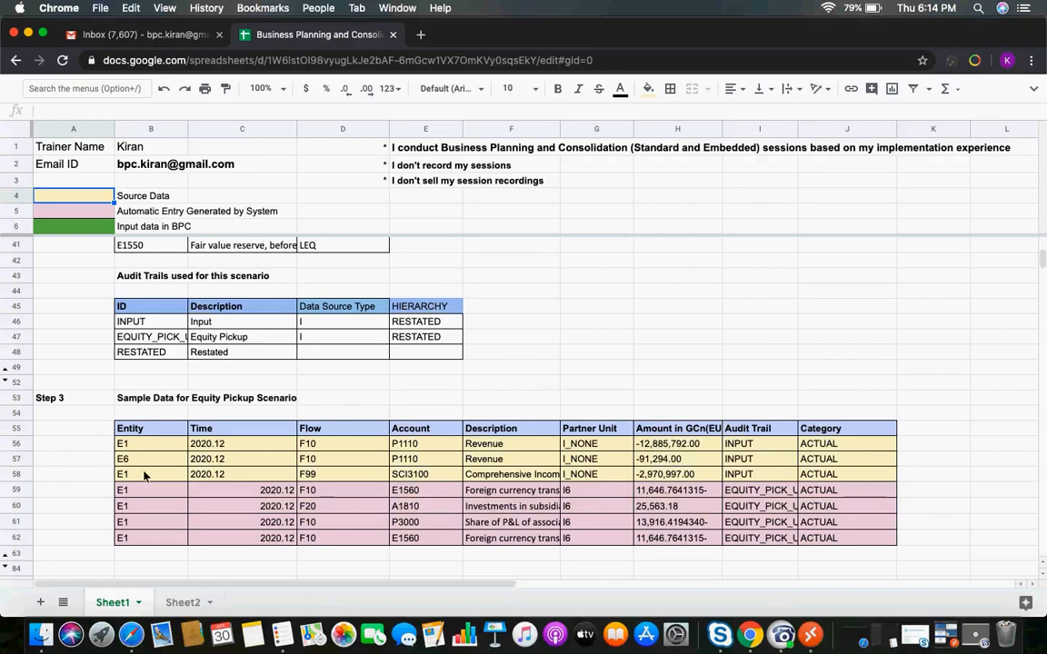
{"action": "left_click", "coordinate": [137, 495]}
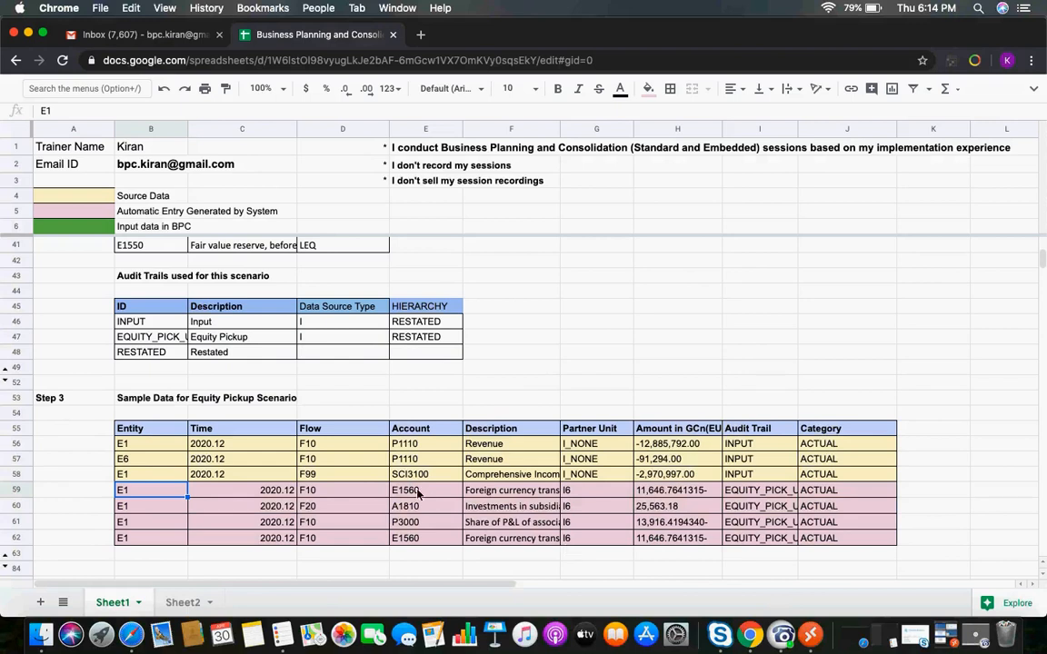
{"action": "left_click", "coordinate": [480, 510]}
{"action": "left_click", "coordinate": [428, 509]}
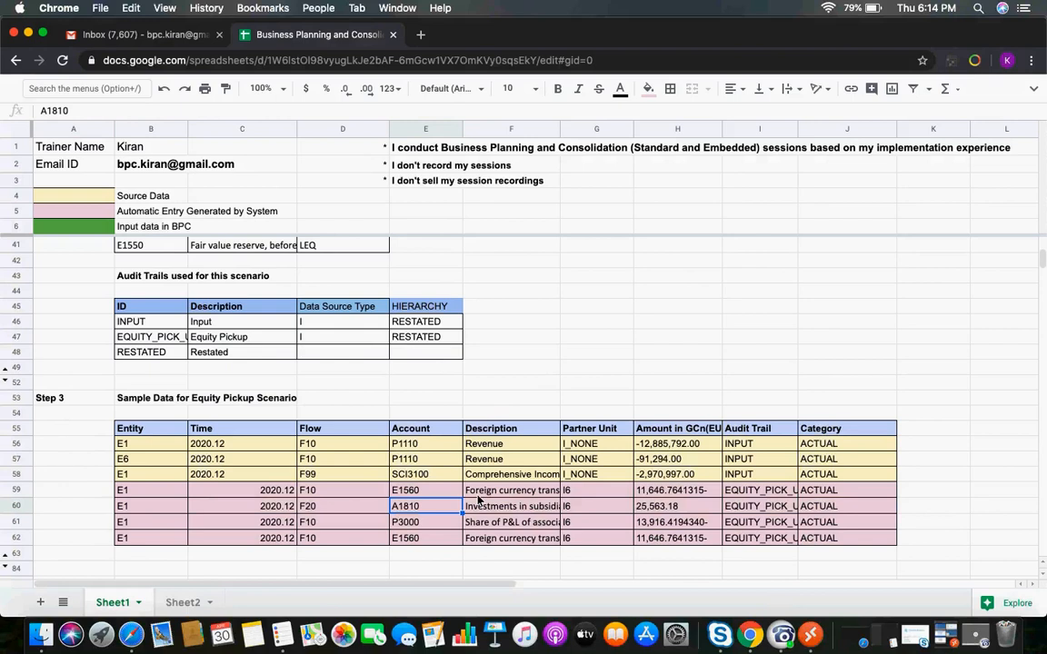
{"action": "left_click", "coordinate": [477, 496]}
{"action": "left_click", "coordinate": [428, 495]}
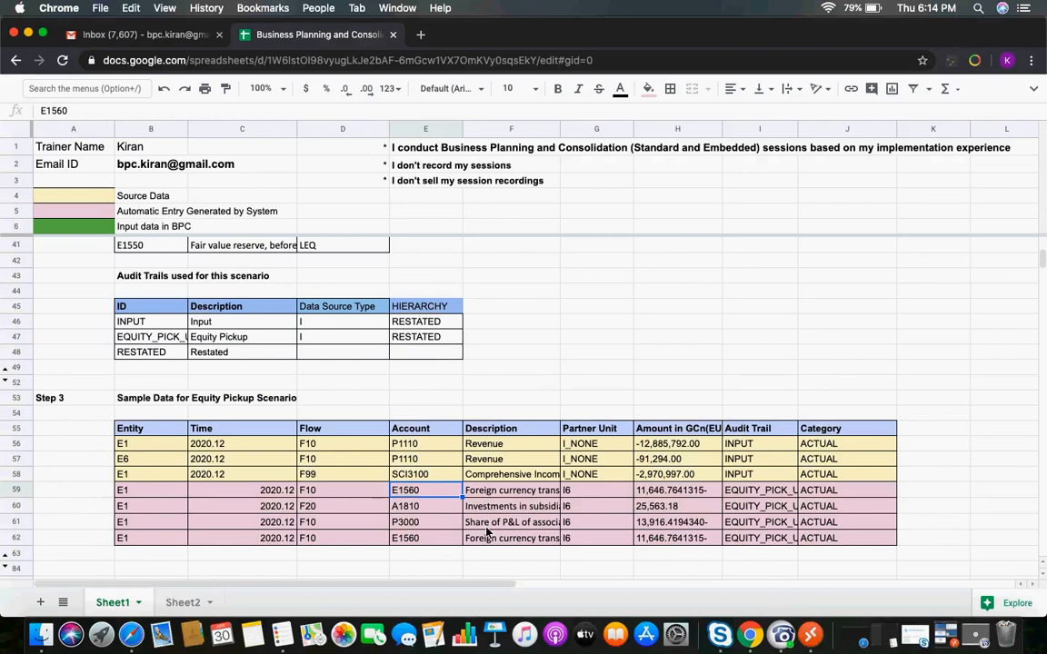
{"action": "left_click", "coordinate": [487, 529]}
{"action": "left_click", "coordinate": [442, 526]}
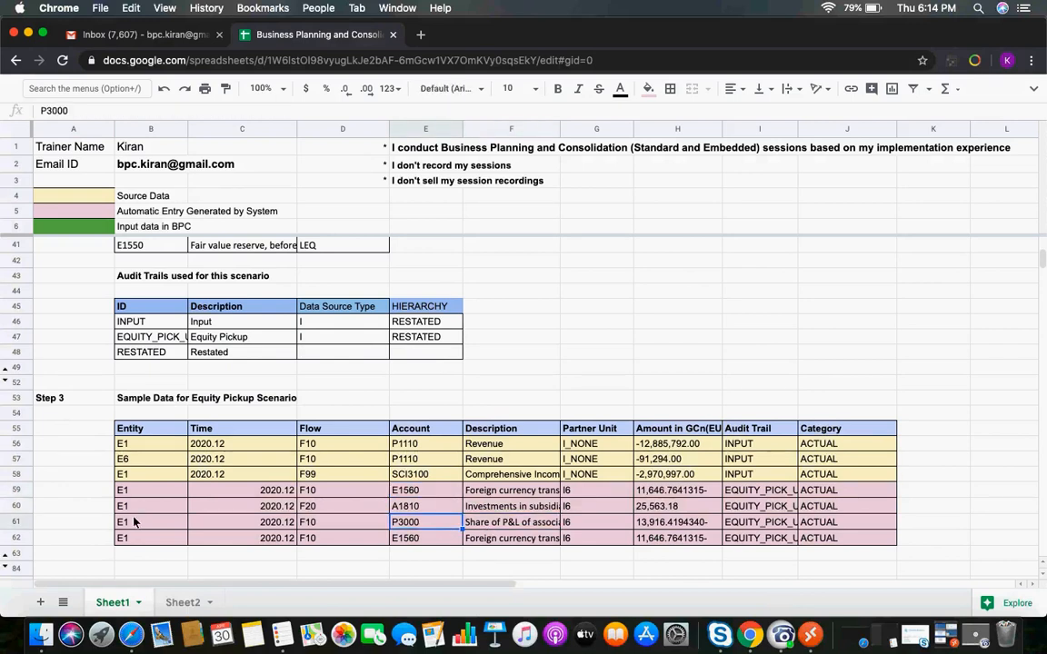
{"action": "left_click", "coordinate": [510, 541]}
{"action": "left_click", "coordinate": [416, 538]}
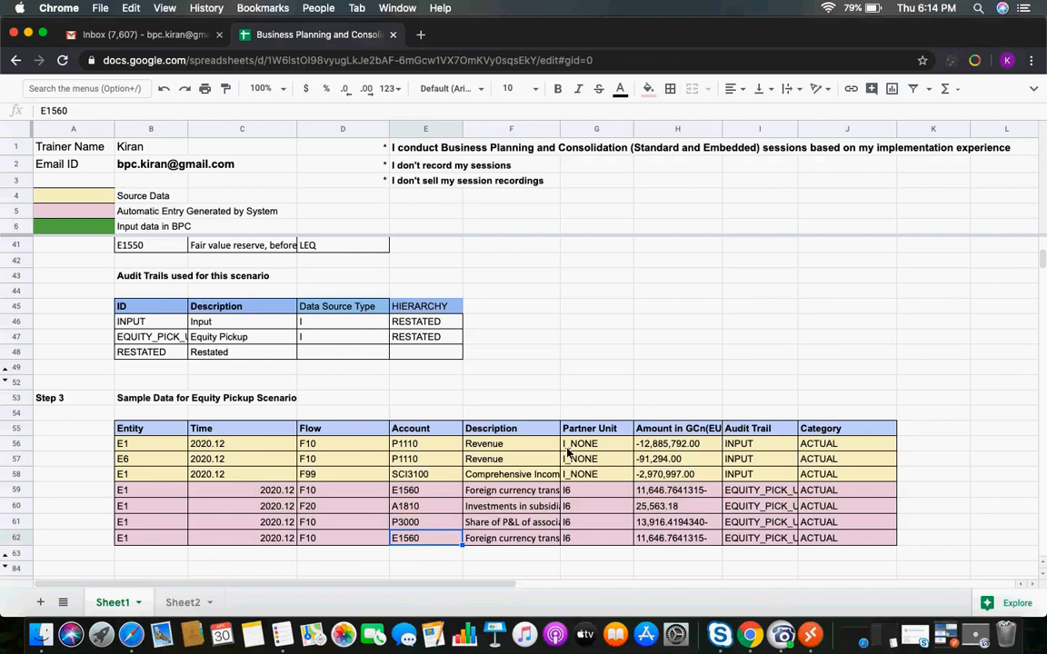
{"action": "left_click", "coordinate": [124, 461]}
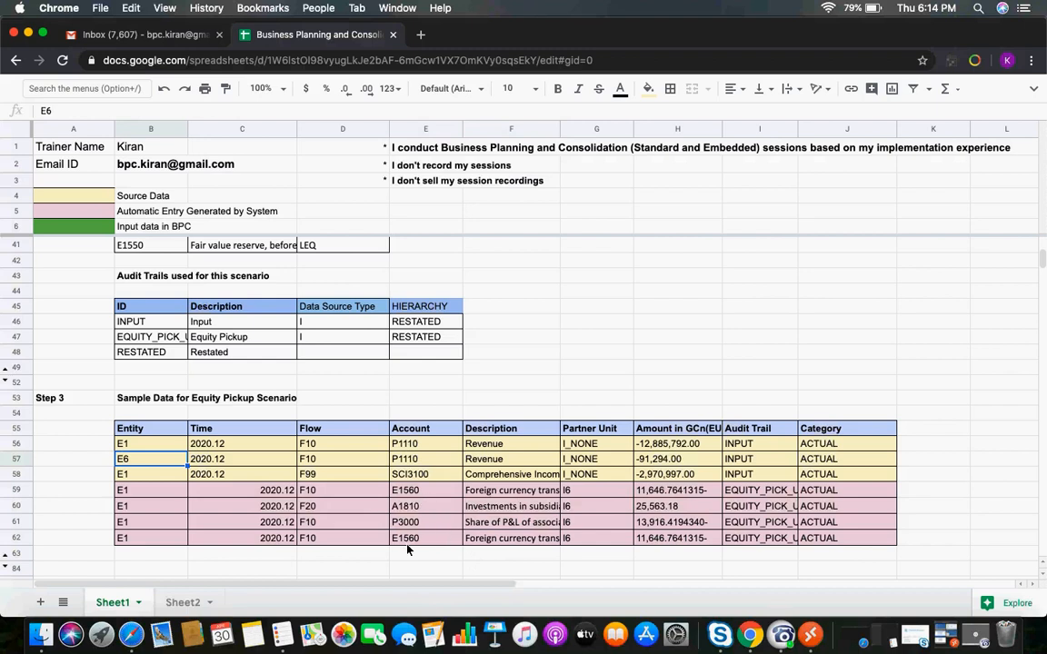
Scroll down past the Step 3 sample data to the Step 4 equity pickup business rule section
{"action": "key", "text": "Down"}
{"action": "key", "text": "Down"}
{"action": "key", "text": "Down"}
{"action": "key", "text": "Down"}
{"action": "key", "text": "Down"}
{"action": "key", "text": "Down"}
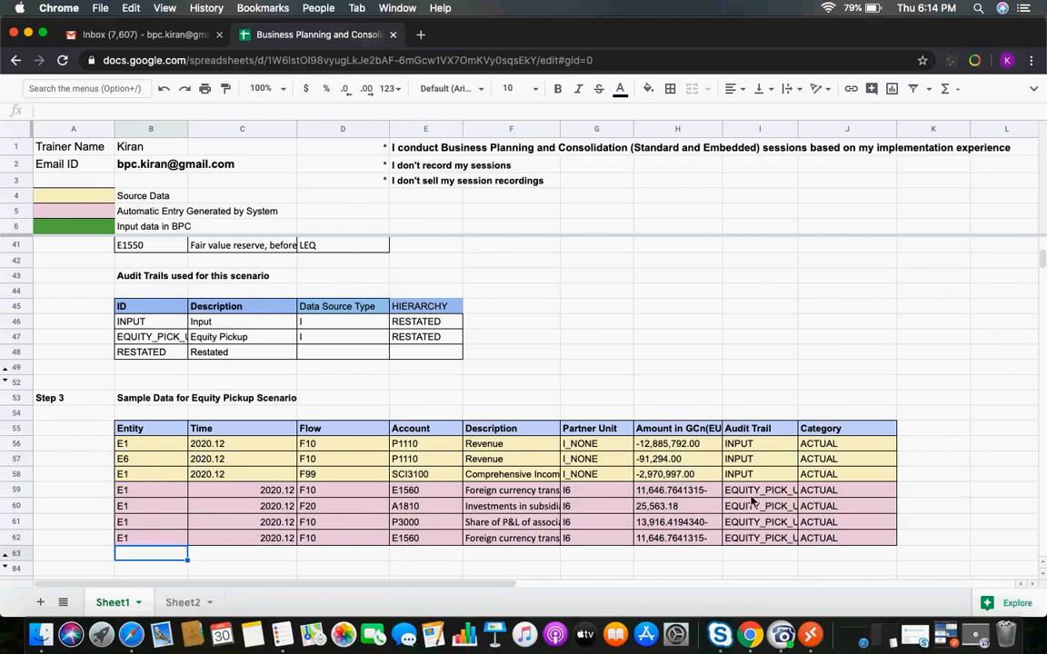
{"action": "left_click", "coordinate": [752, 502]}
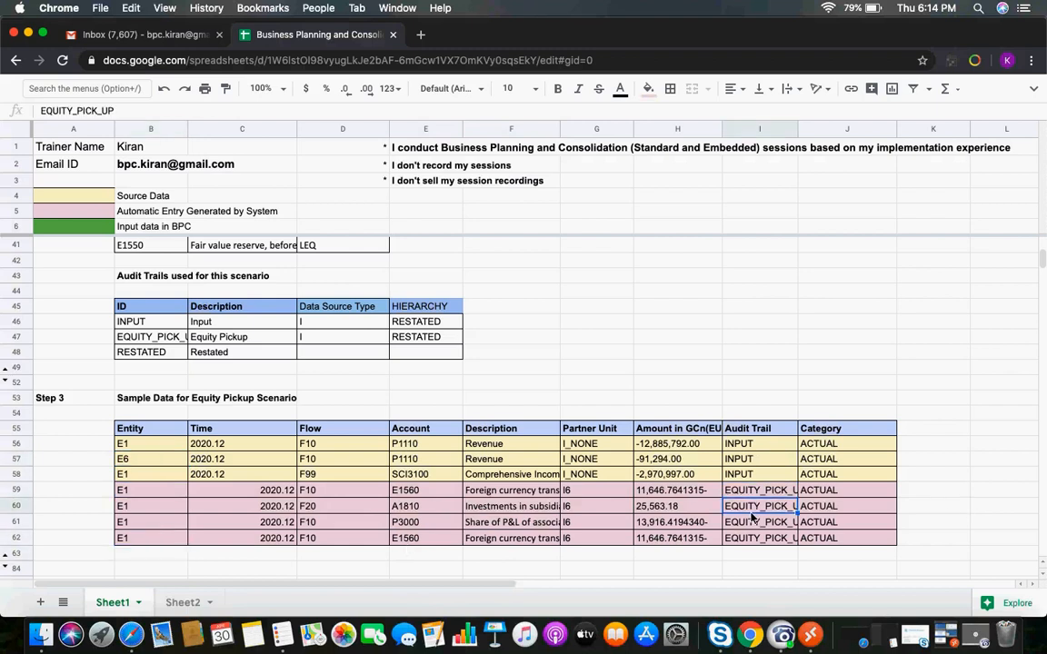
{"action": "key", "text": "Down"}
{"action": "key", "text": "Down"}
{"action": "key", "text": "Down"}
{"action": "key", "text": "Down"}
{"action": "key", "text": "Down"}
{"action": "key", "text": "Down"}
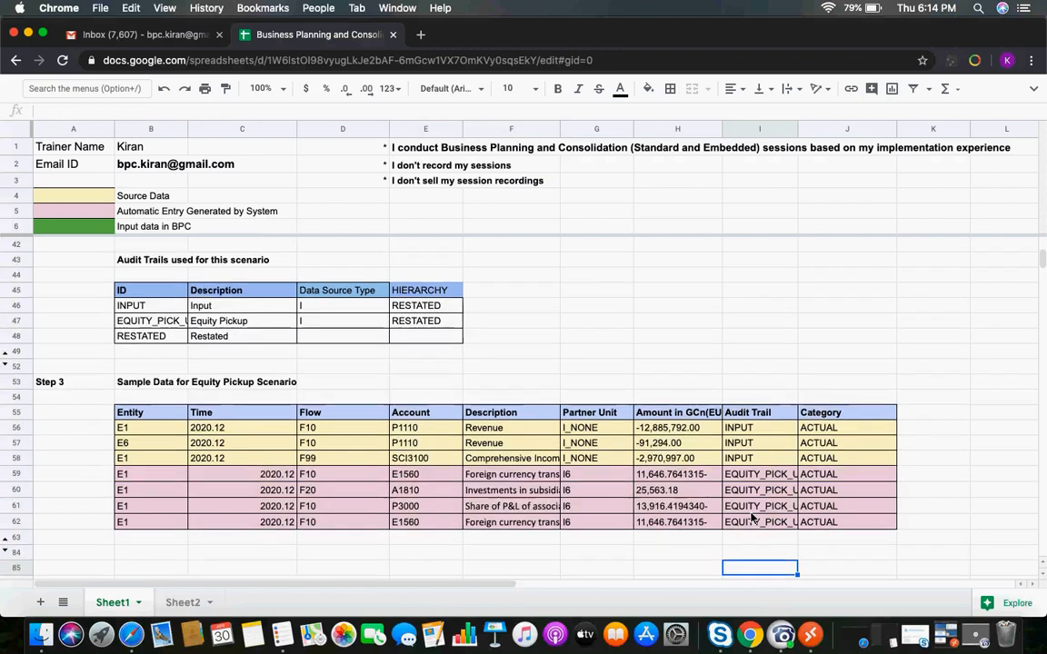
{"action": "scroll", "coordinate": [752, 518], "scroll_direction": "down", "scroll_amount": 3}
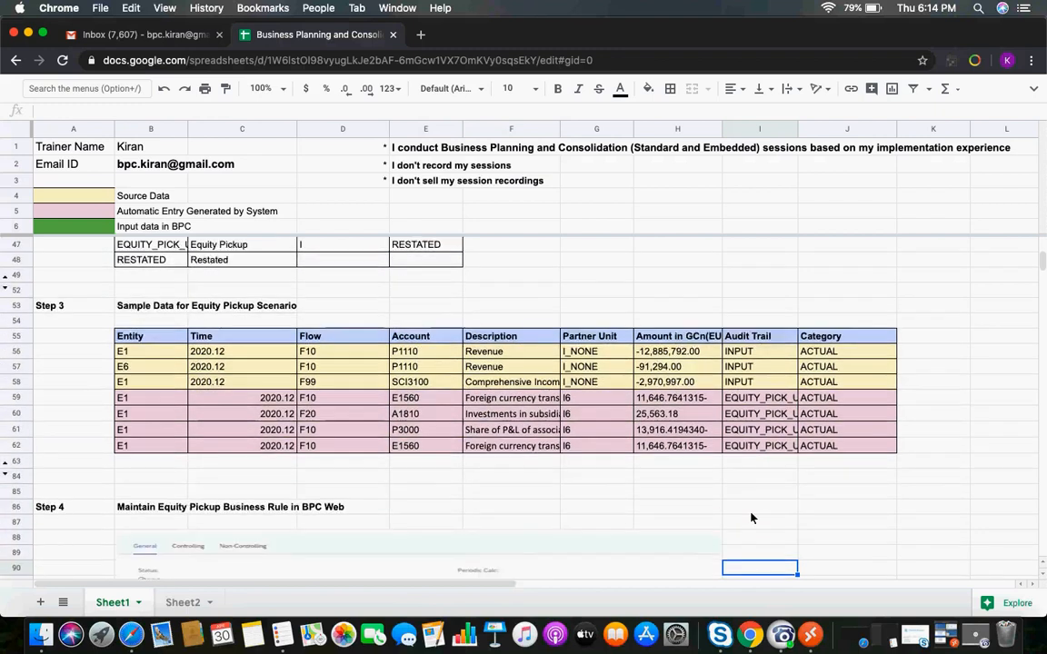
Switch to the remote BPC Web session and open the Equity Pick Up business rule for the Consolidation model
{"action": "left_click", "coordinate": [808, 636]}
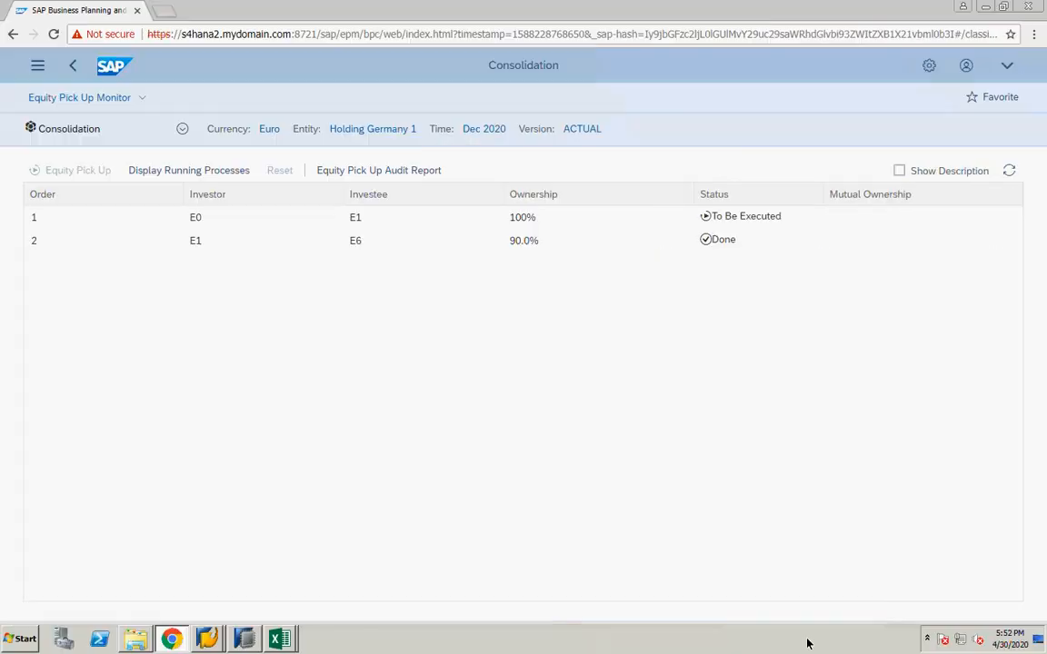
{"action": "left_click", "coordinate": [37, 65]}
{"action": "left_click", "coordinate": [72, 426]}
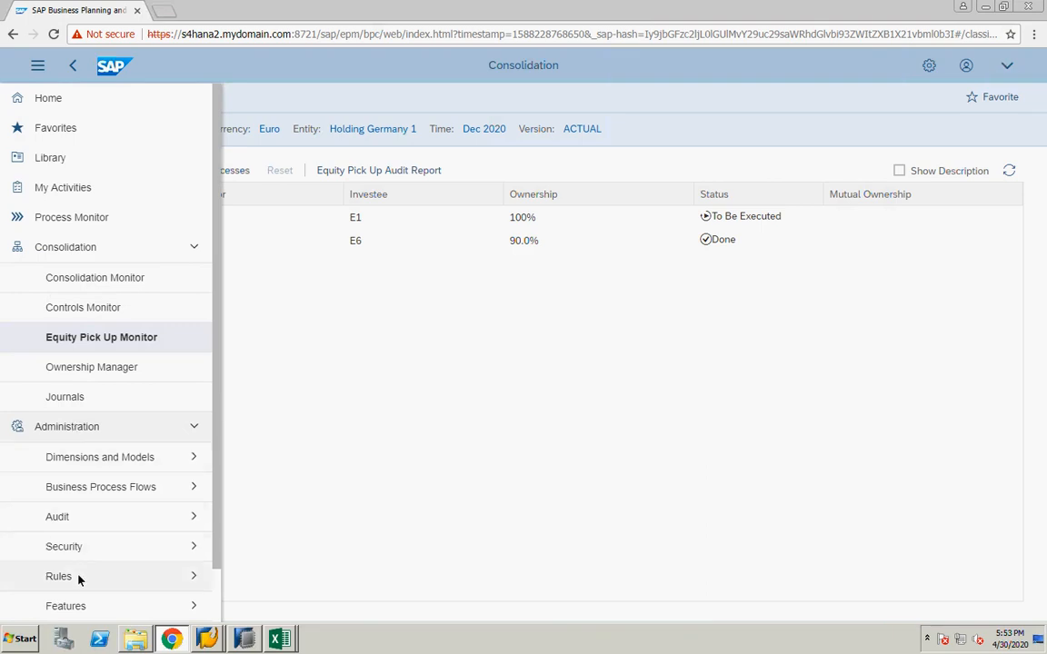
{"action": "left_click", "coordinate": [39, 67]}
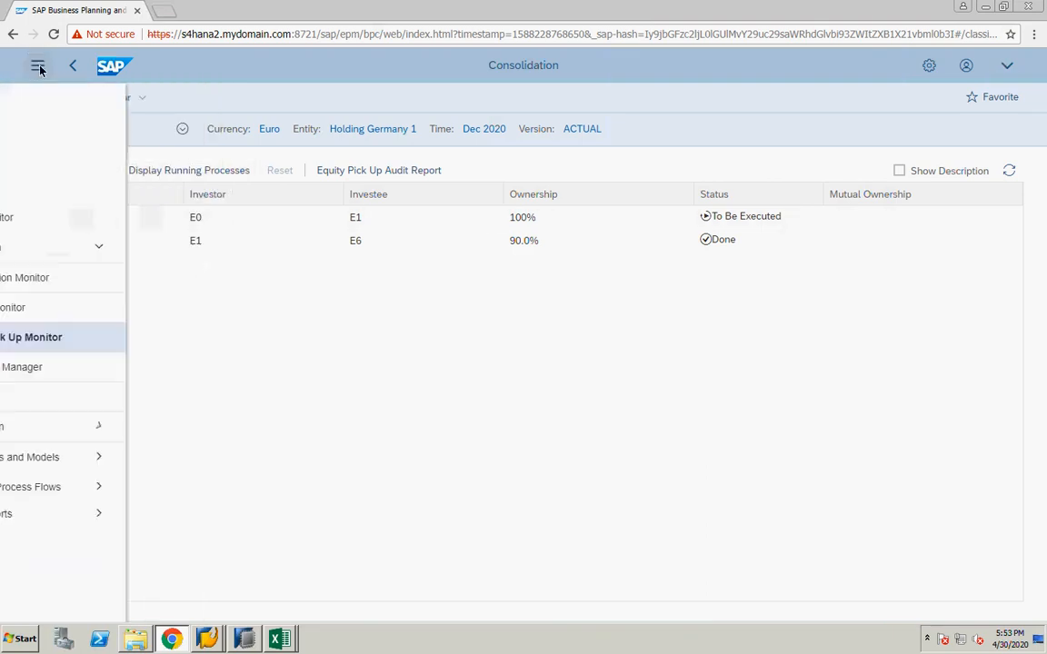
{"action": "left_click", "coordinate": [193, 248]}
{"action": "left_click", "coordinate": [133, 278]}
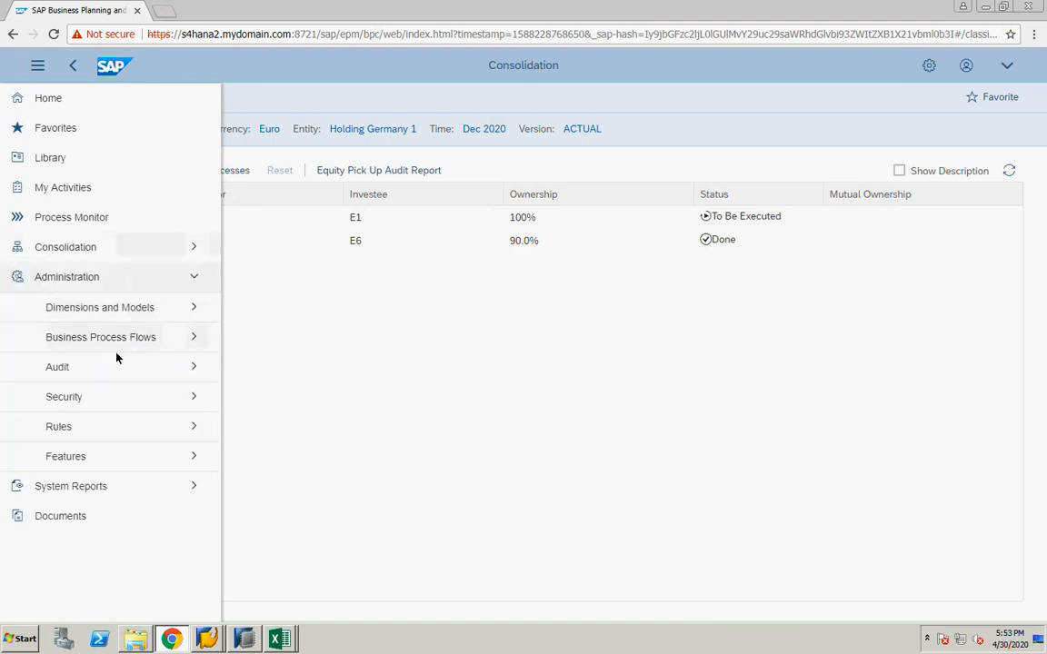
{"action": "left_click", "coordinate": [96, 435]}
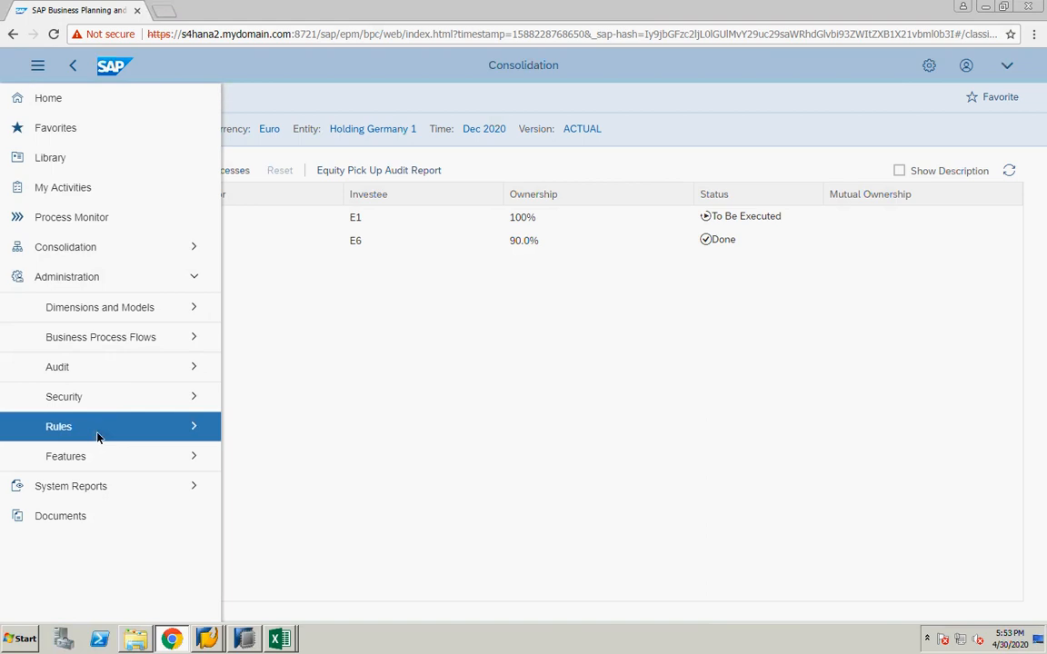
{"action": "left_click", "coordinate": [89, 517]}
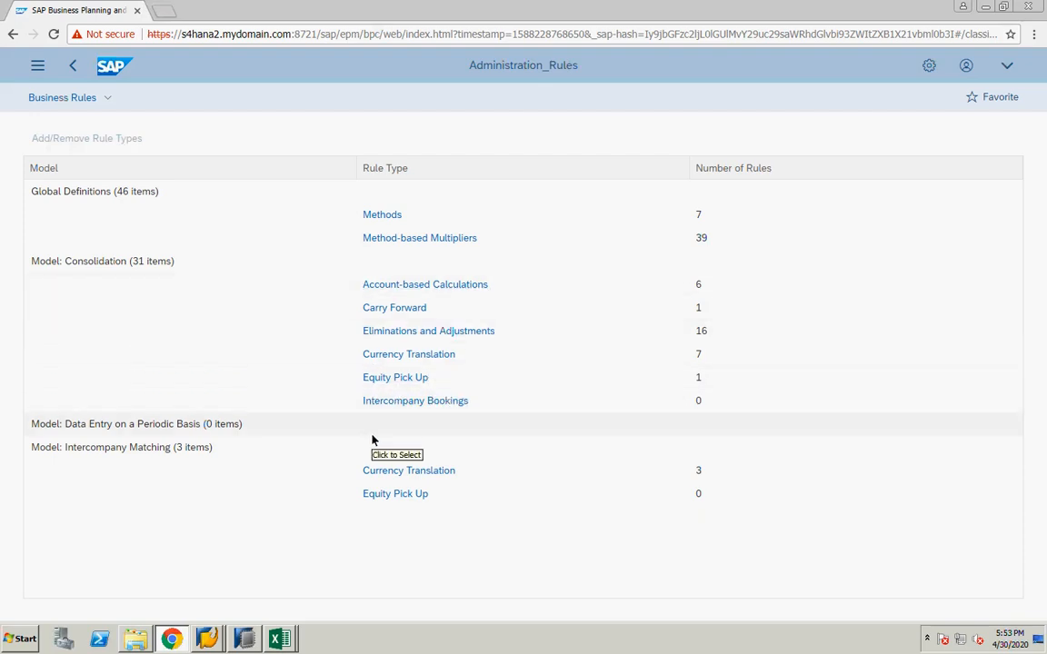
{"action": "left_click", "coordinate": [378, 380]}
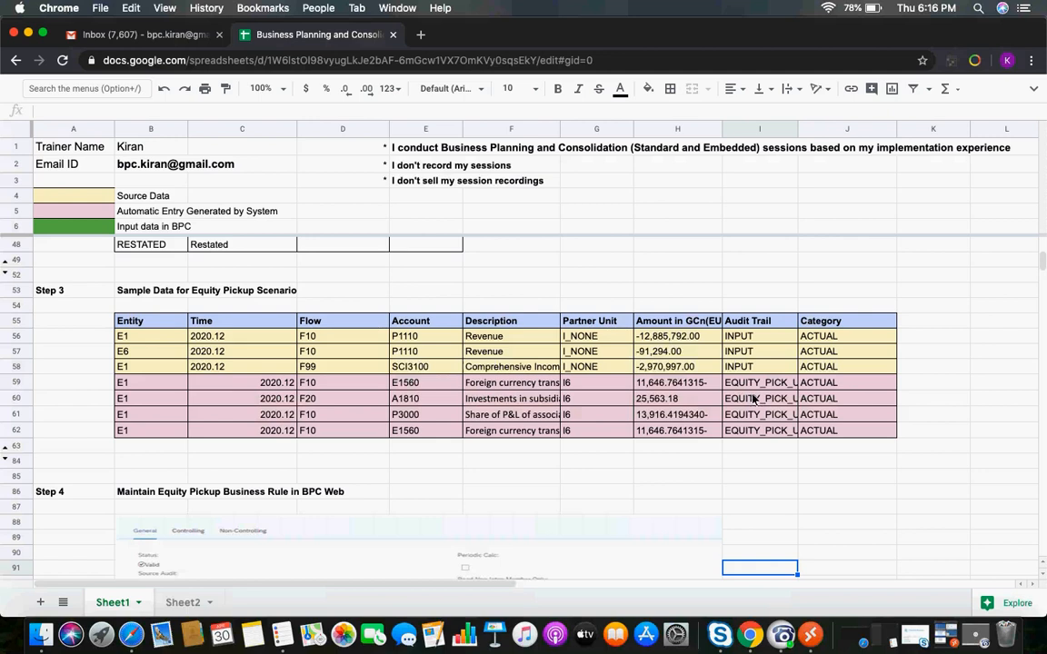
Browse the account hierarchy behind the Net Income source account TP800 with IDs and descriptions shown, then cancel
{"action": "left_click", "coordinate": [755, 383]}
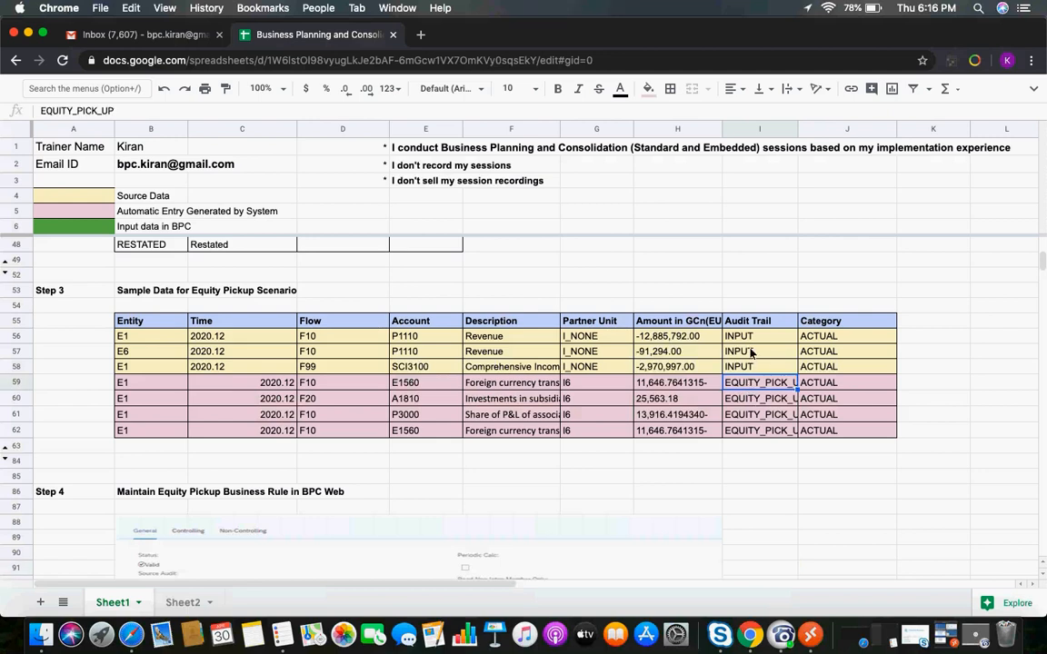
{"action": "left_click", "coordinate": [811, 640]}
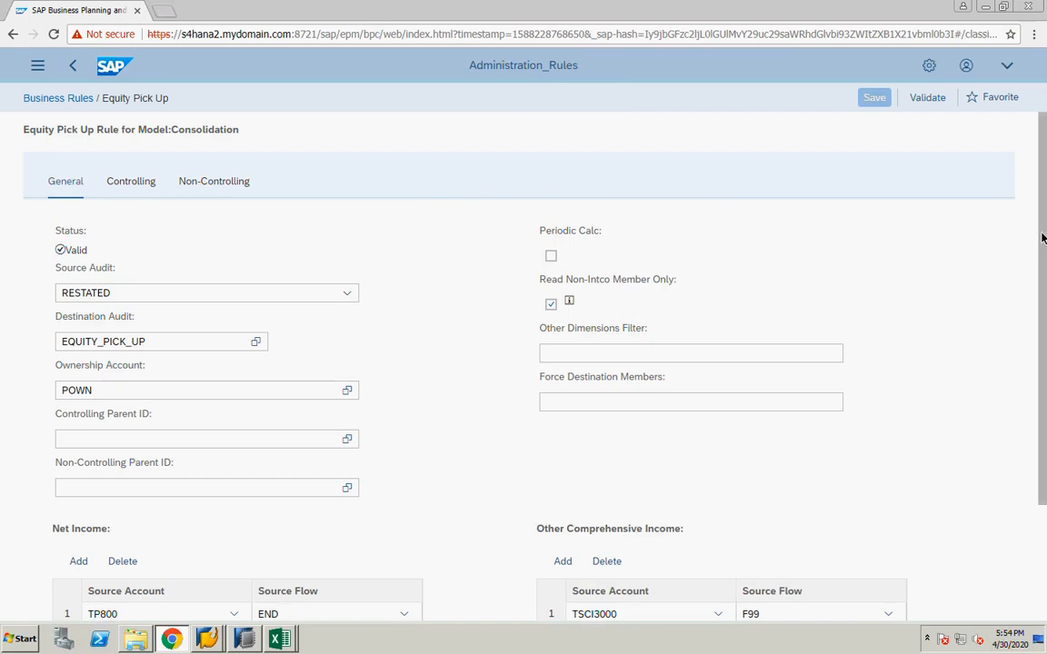
{"action": "scroll", "coordinate": [221, 469], "scroll_direction": "down", "scroll_amount": 3}
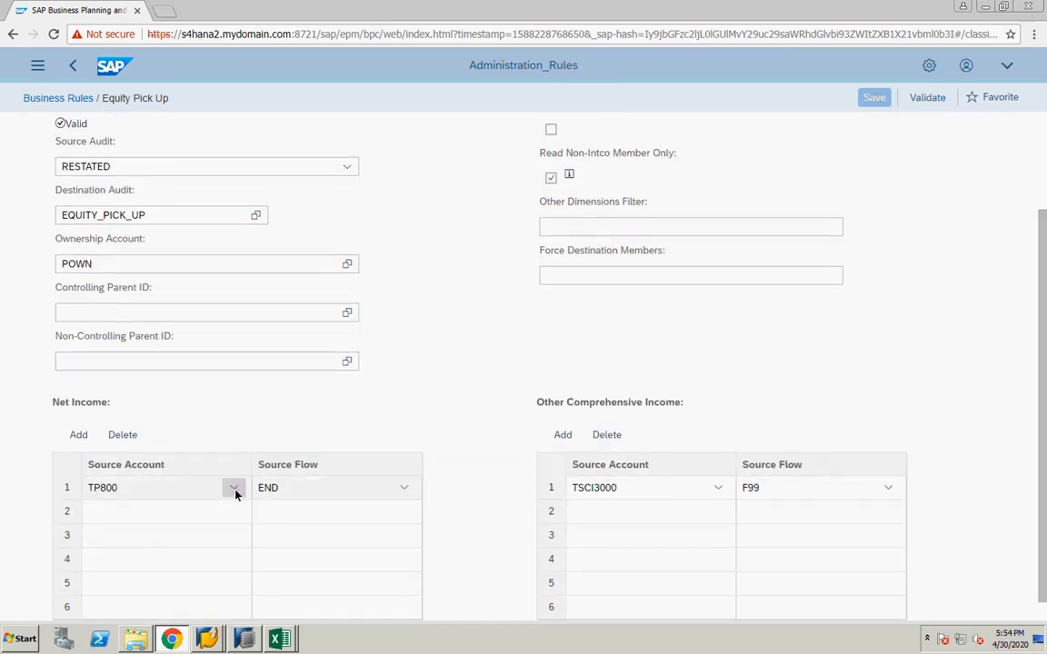
{"action": "left_click", "coordinate": [234, 489]}
{"action": "left_click", "coordinate": [157, 511]}
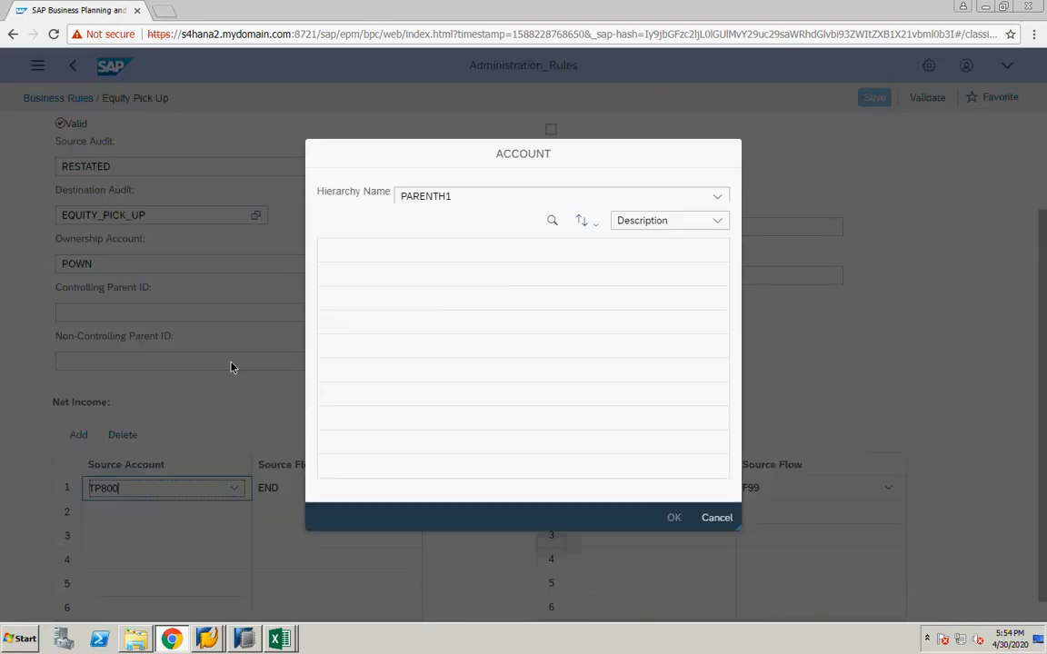
{"action": "left_click", "coordinate": [672, 226]}
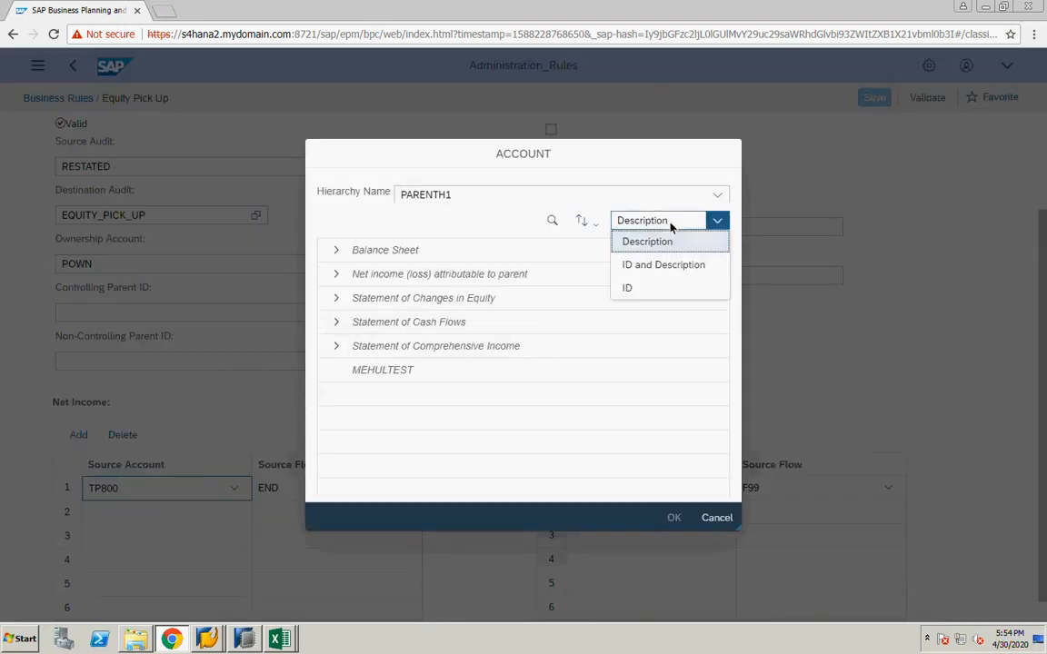
{"action": "left_click", "coordinate": [647, 264]}
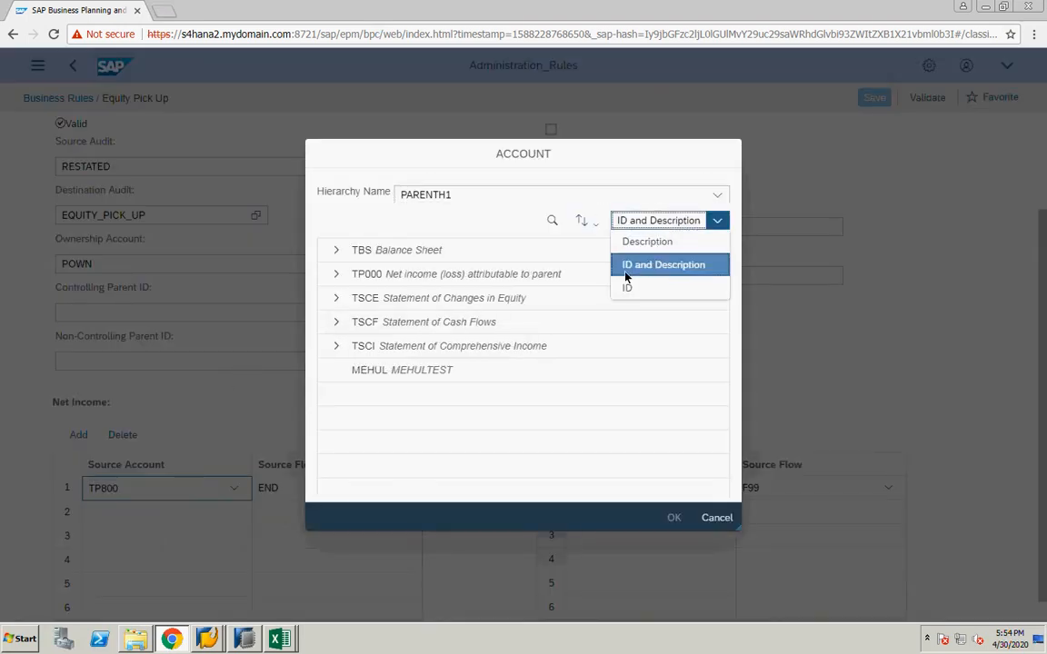
{"action": "left_click", "coordinate": [335, 274]}
{"action": "left_click", "coordinate": [406, 308]}
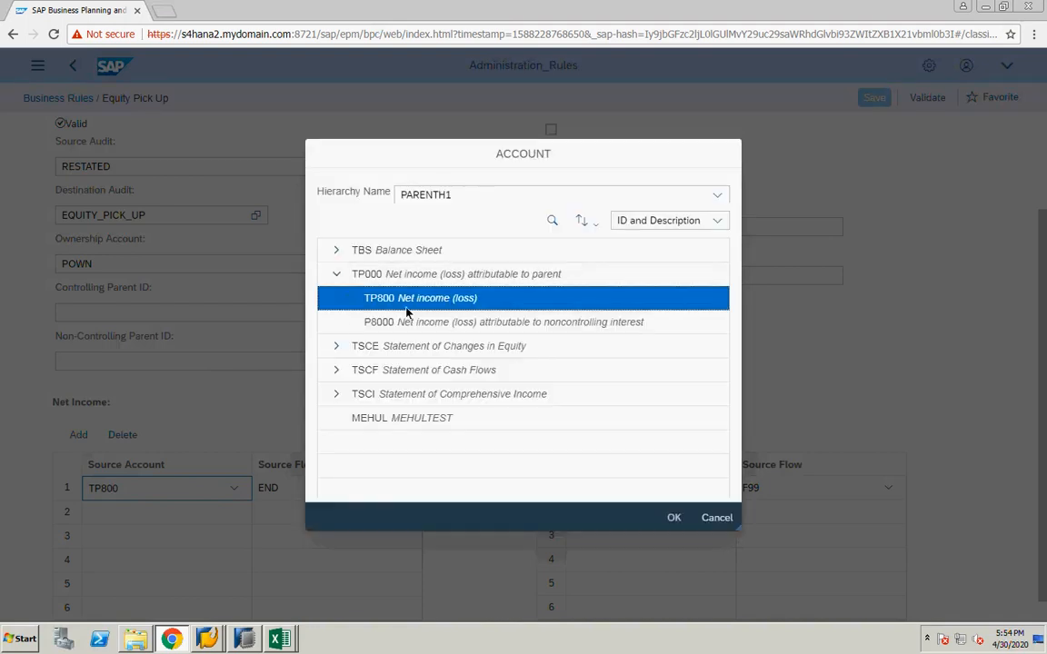
{"action": "left_click", "coordinate": [349, 300]}
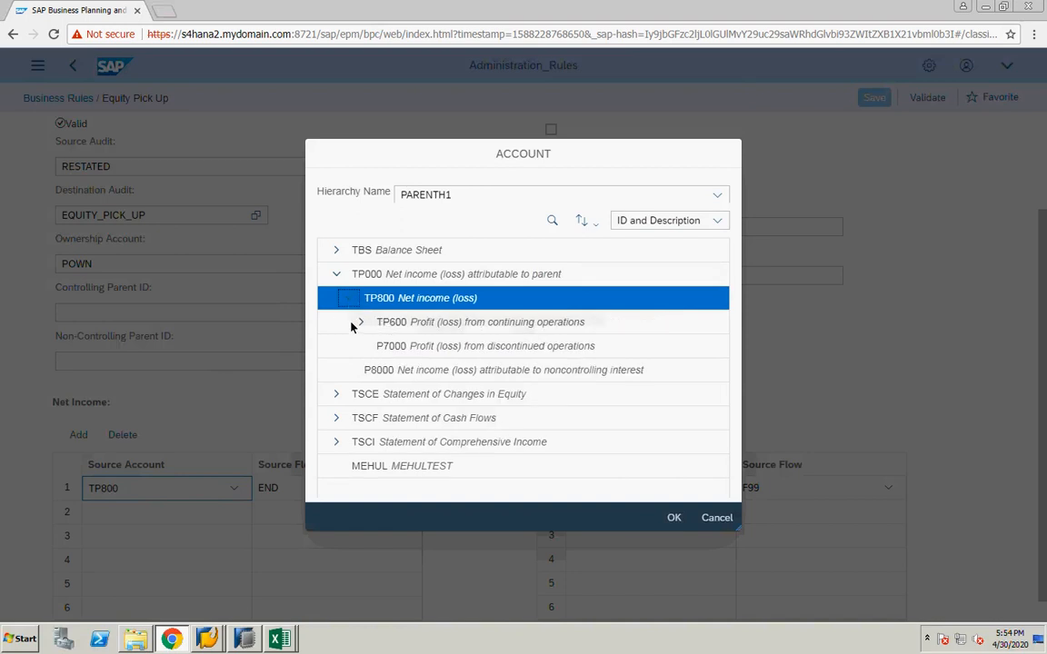
{"action": "left_click", "coordinate": [361, 323]}
{"action": "left_click", "coordinate": [372, 347]}
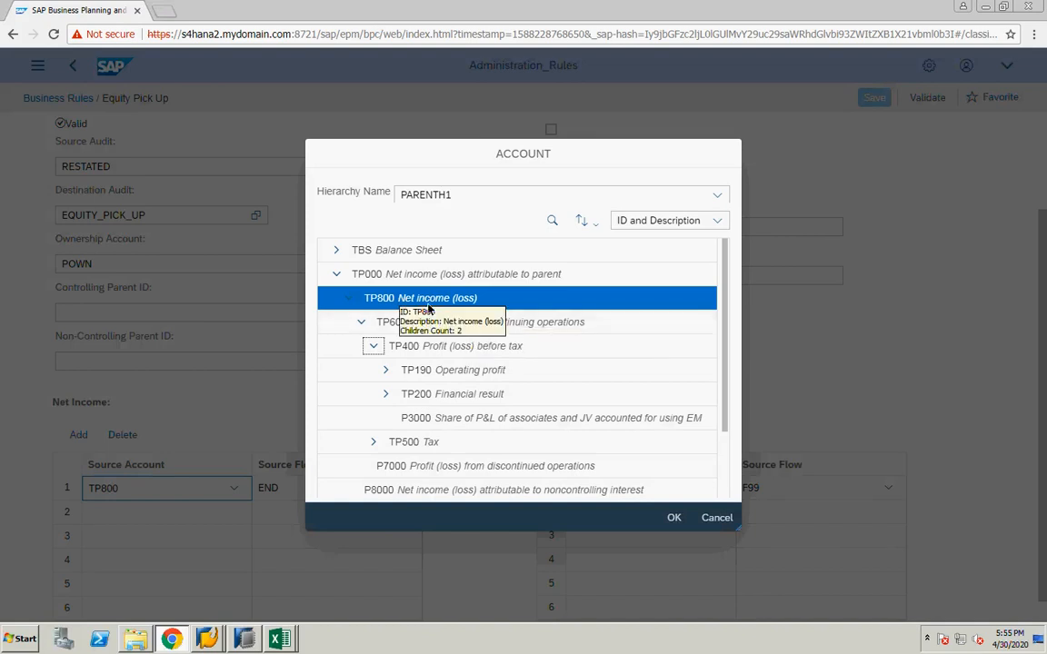
{"action": "left_click", "coordinate": [717, 519]}
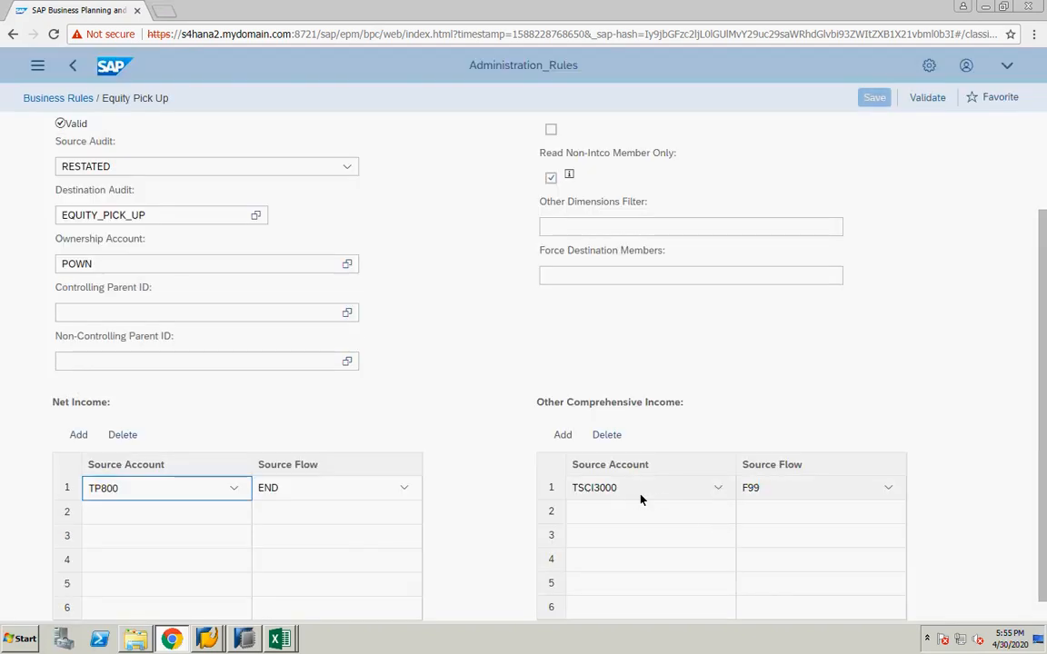
Browse the account hierarchy for the Other Comprehensive Income source account TSCI3000 with IDs and descriptions, keeping it selected
{"action": "left_click", "coordinate": [717, 489]}
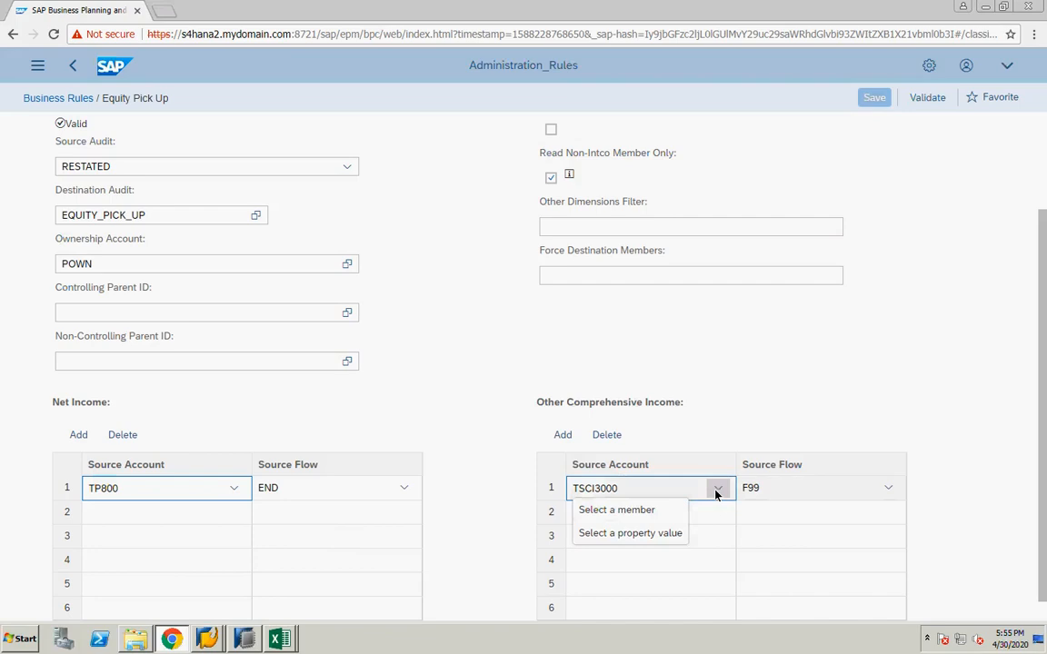
{"action": "left_click", "coordinate": [621, 511]}
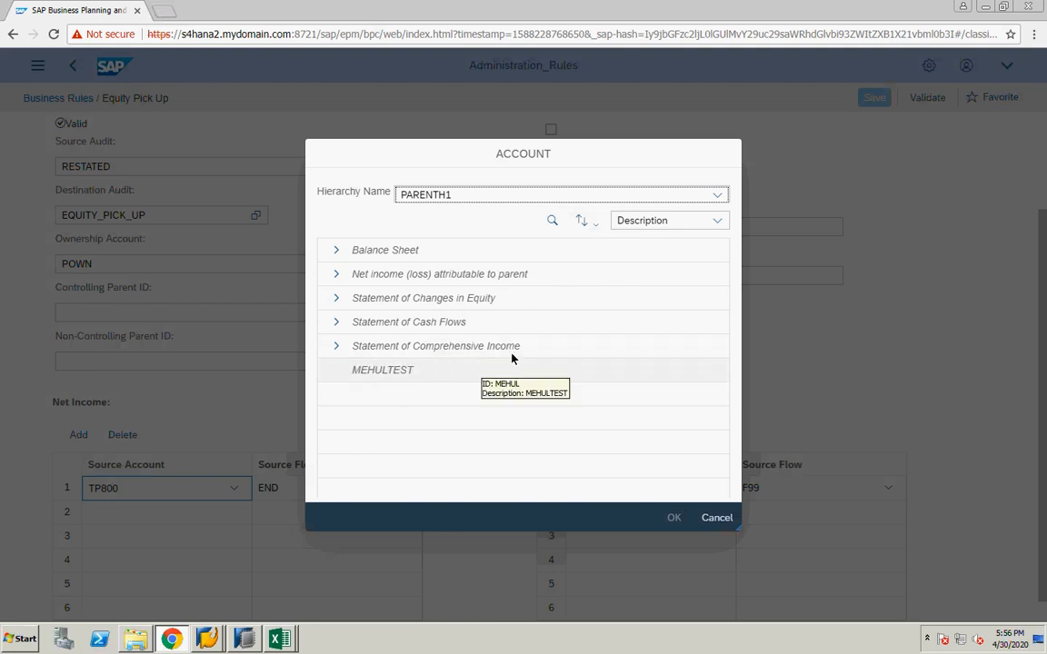
{"action": "left_click", "coordinate": [677, 223]}
{"action": "left_click", "coordinate": [651, 269]}
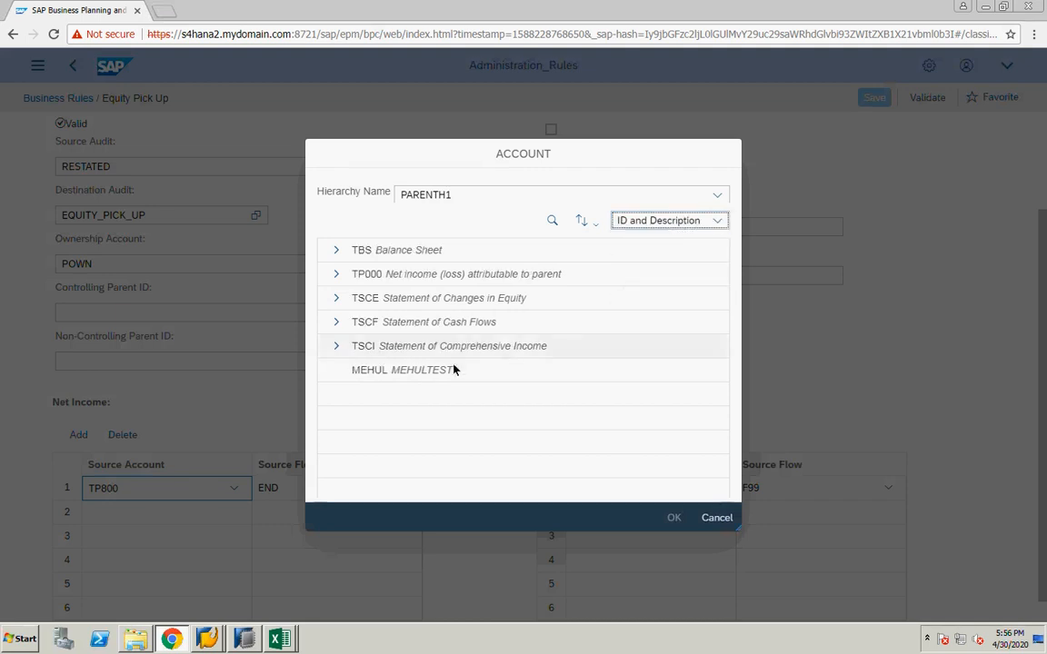
{"action": "left_click", "coordinate": [335, 350]}
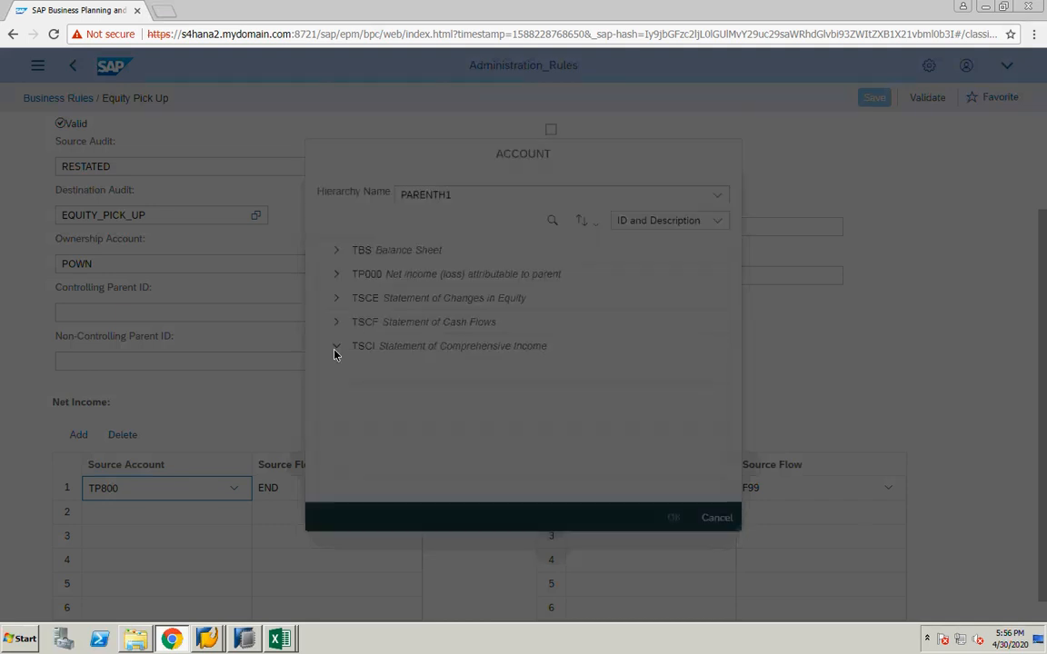
{"action": "left_click", "coordinate": [425, 380]}
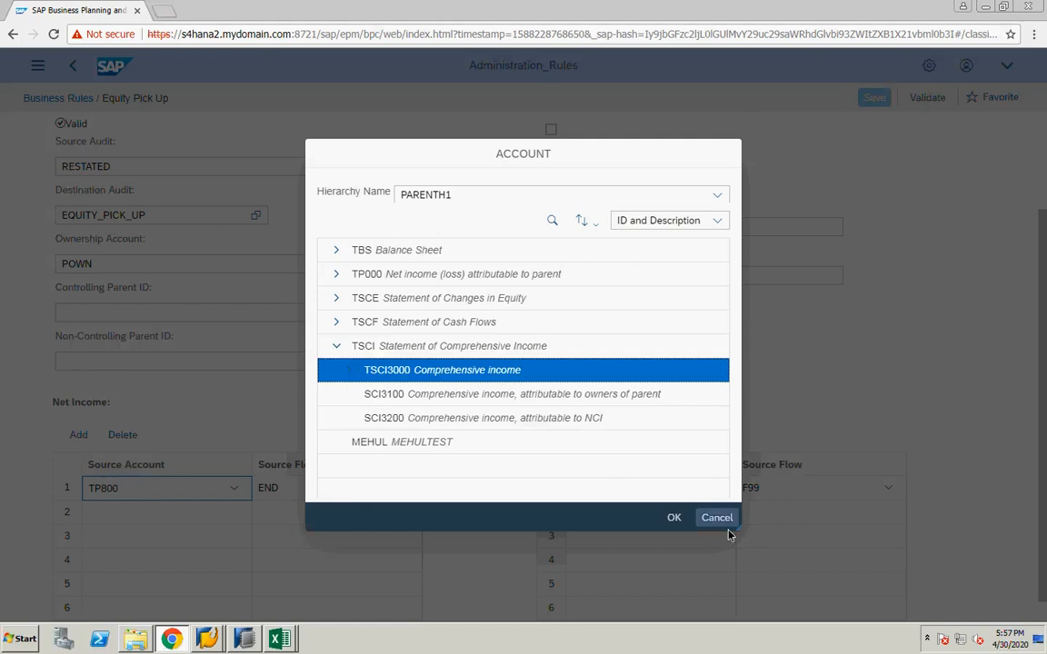
{"action": "left_click", "coordinate": [674, 517]}
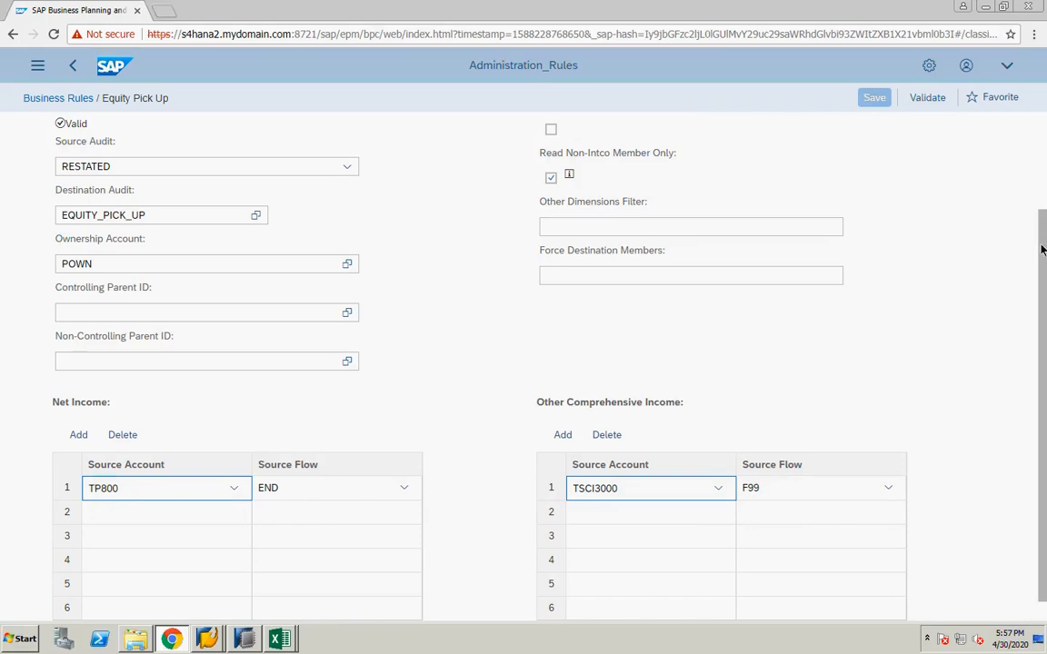
Review the destination accounts, flows and ownership accounts on the rule's Controlling and Non-Controlling tabs
{"action": "left_click_drag", "start_coordinate": [1044, 221], "coordinate": [1044, 186]}
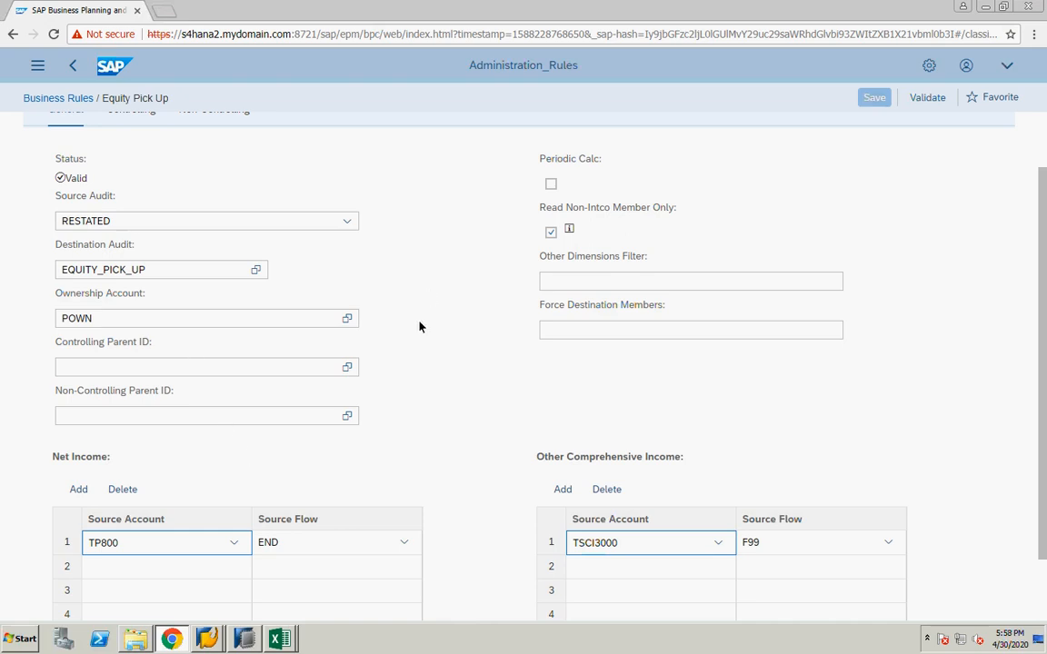
{"action": "key", "text": "ctrl+Left"}
{"action": "left_click_drag", "start_coordinate": [1043, 270], "coordinate": [1043, 248]}
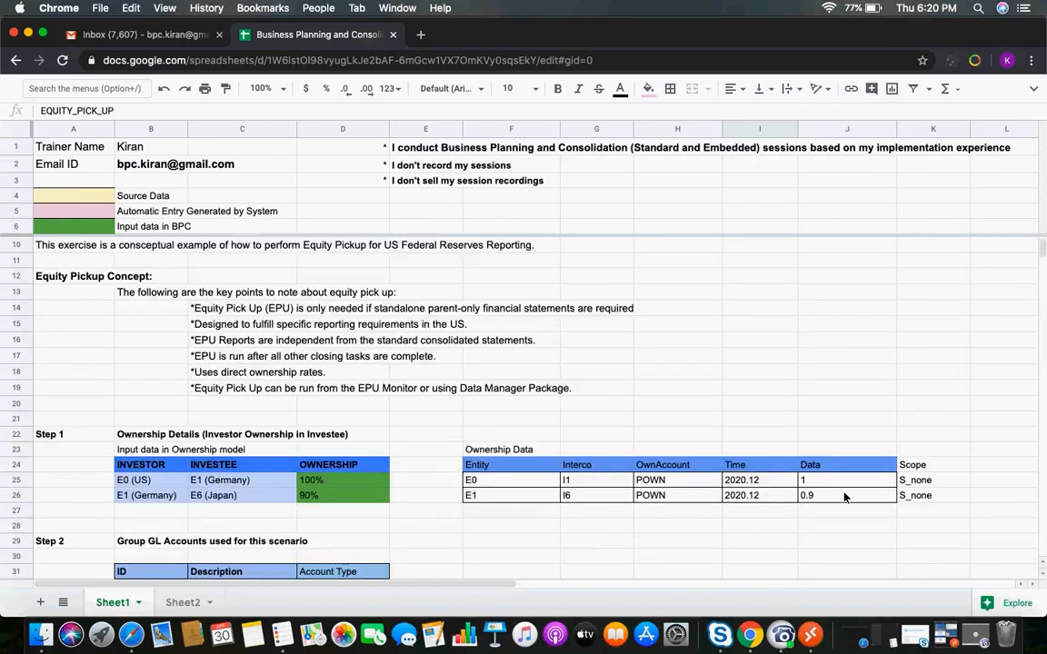
{"action": "left_click", "coordinate": [810, 634]}
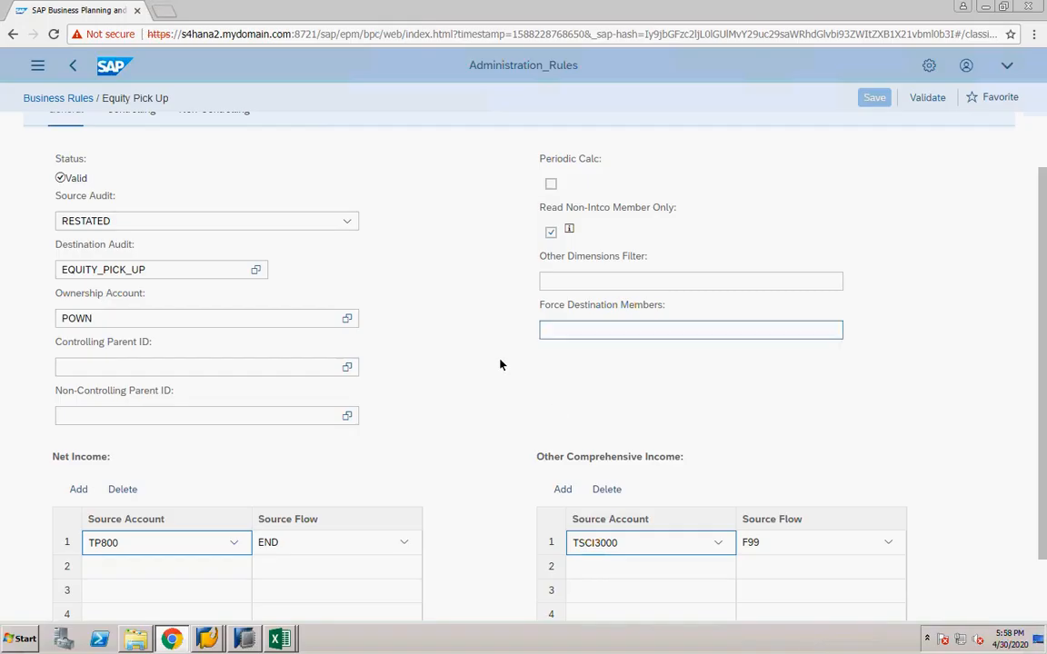
{"action": "left_click_drag", "start_coordinate": [1042, 226], "coordinate": [1042, 183]}
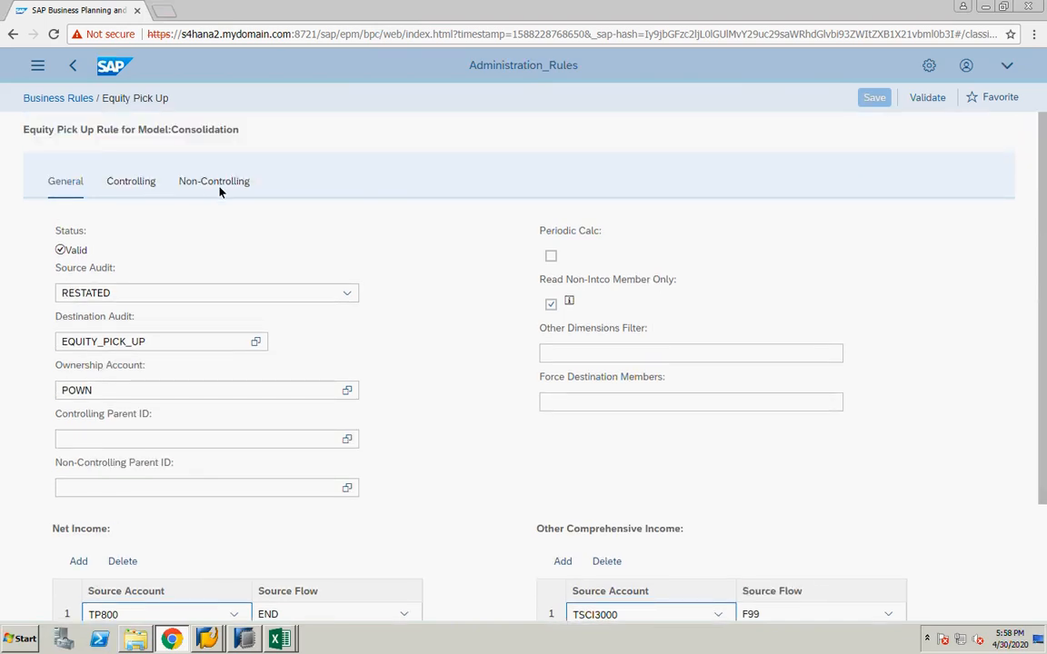
{"action": "left_click", "coordinate": [136, 185]}
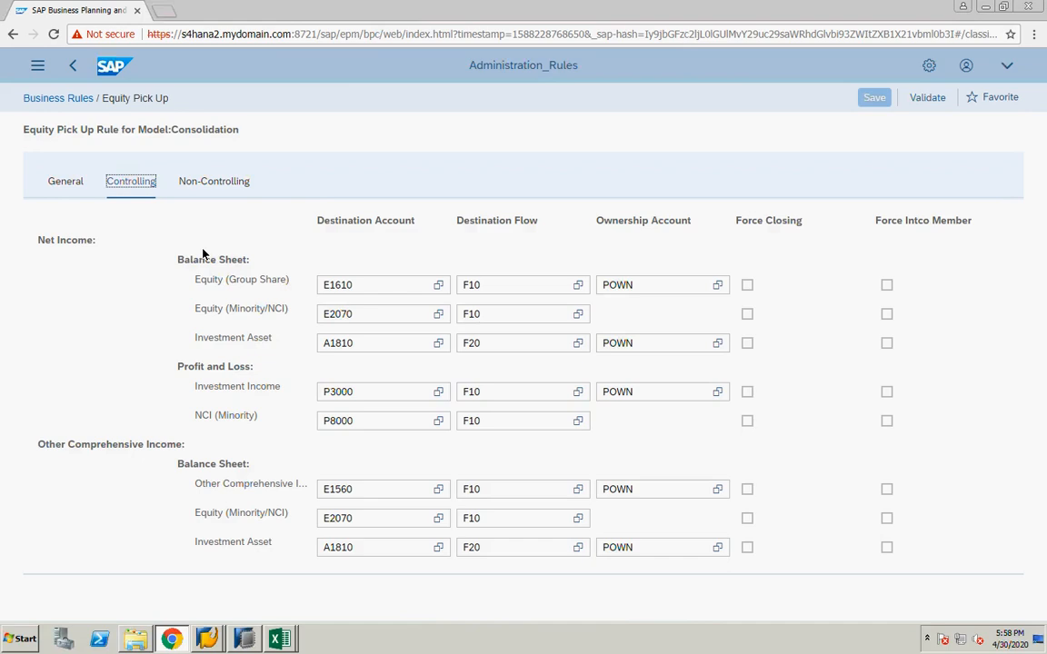
{"action": "left_click", "coordinate": [213, 182]}
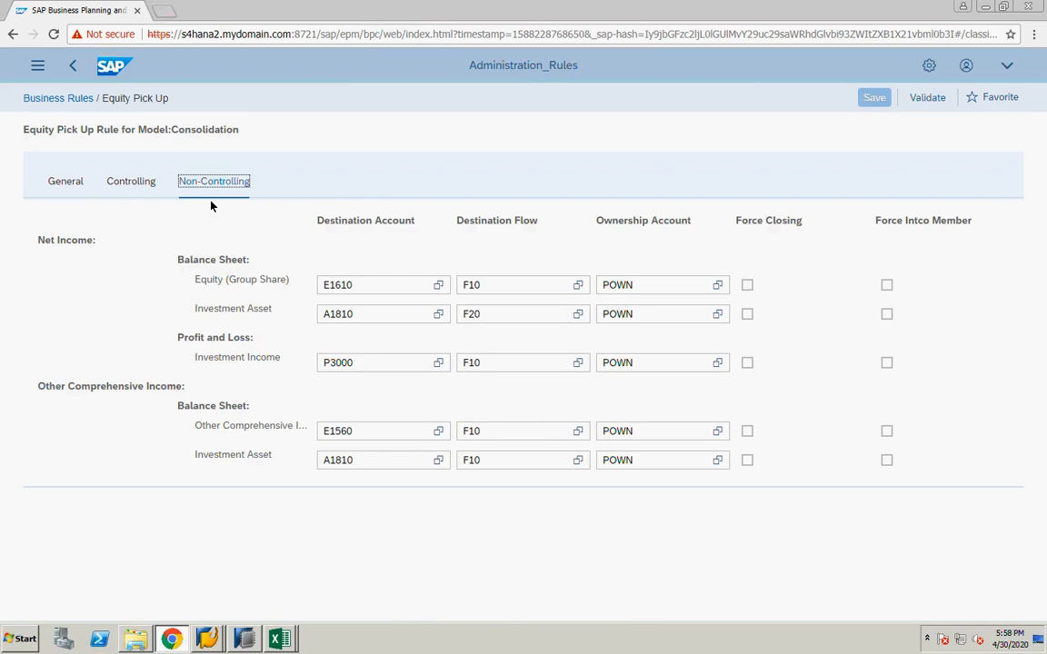
{"action": "left_click", "coordinate": [138, 186]}
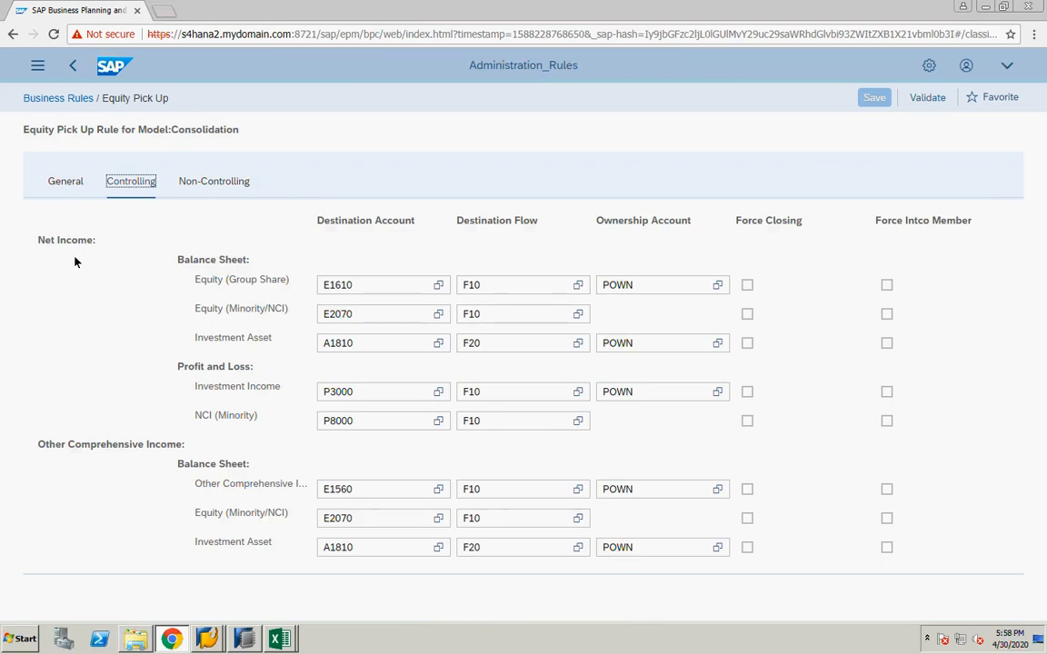
{"action": "left_click", "coordinate": [56, 177]}
{"action": "left_click", "coordinate": [137, 182]}
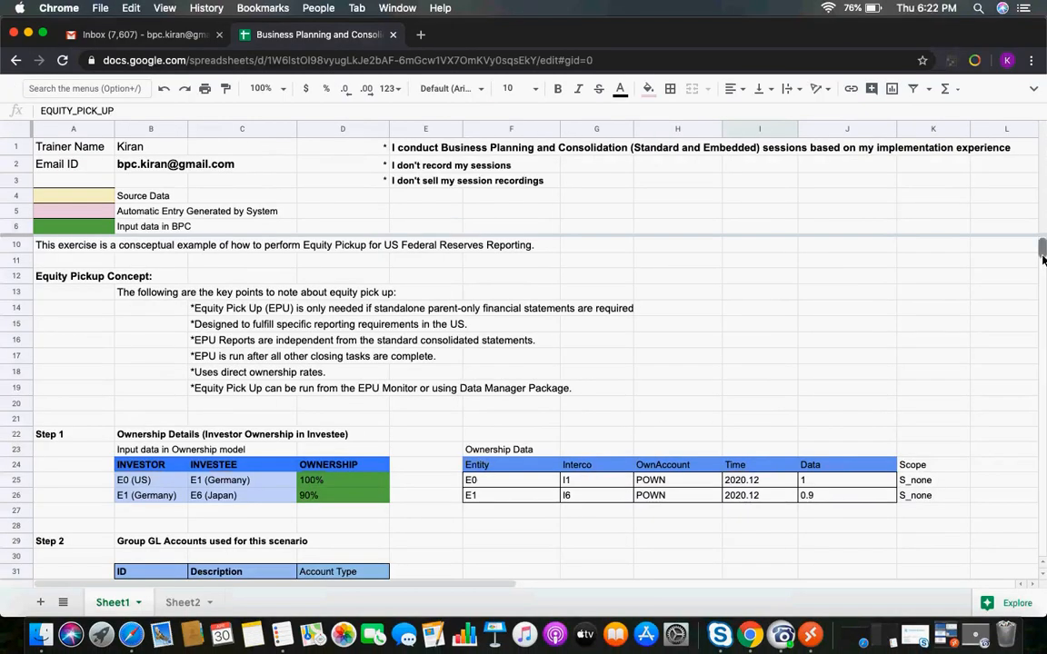
Review the group GL account IDs and descriptions listed for this scenario in the spreadsheet
{"action": "scroll", "coordinate": [1041, 260], "scroll_direction": "down", "scroll_amount": 5}
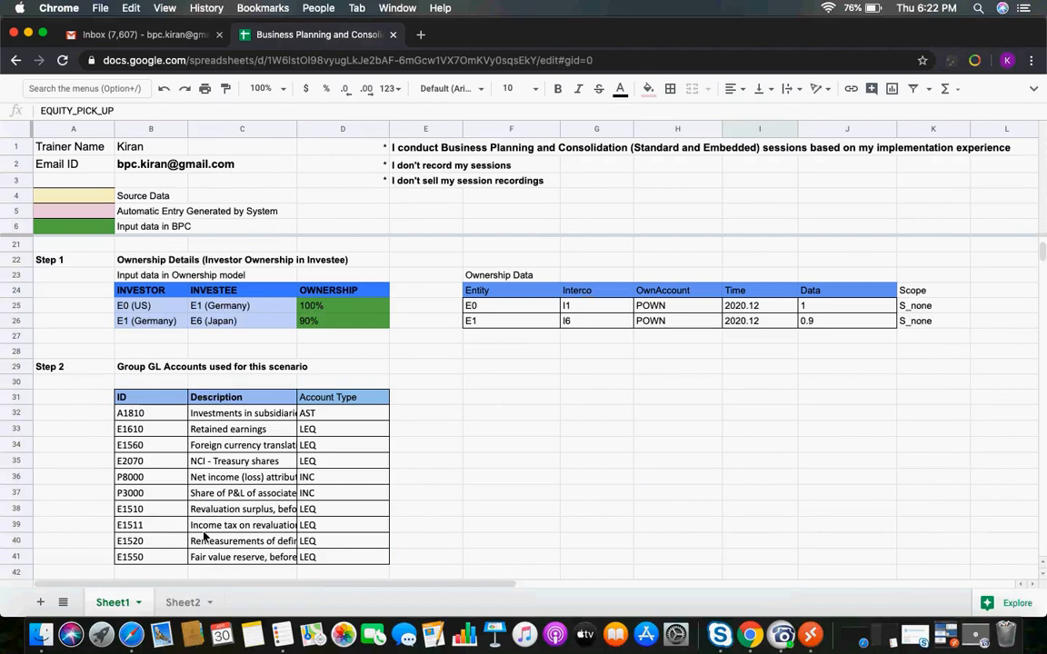
{"action": "left_click", "coordinate": [138, 413]}
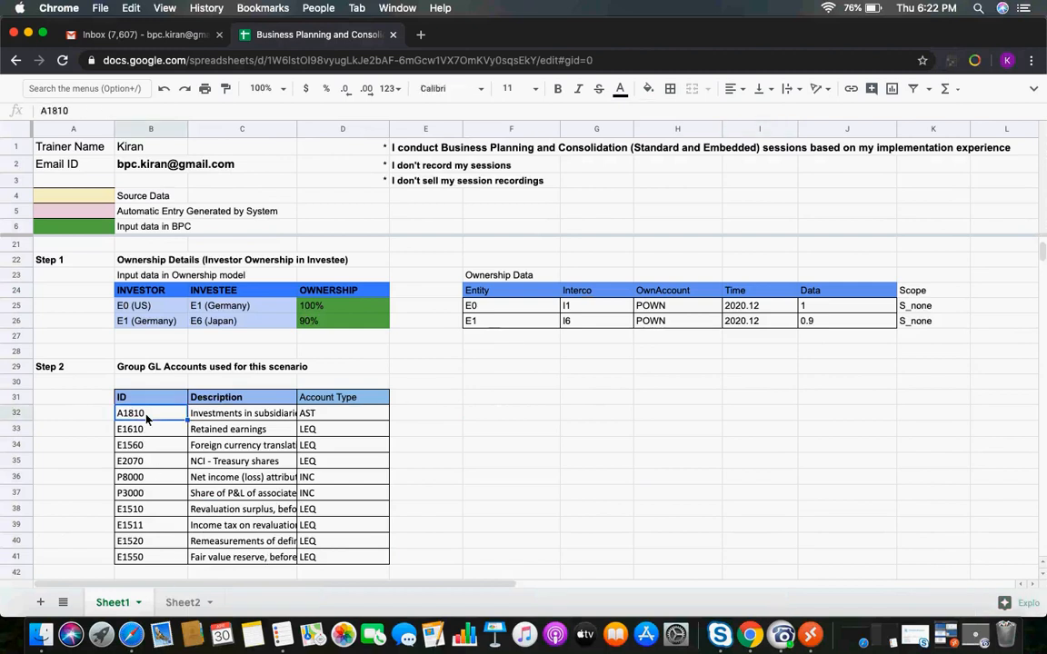
{"action": "left_click", "coordinate": [218, 417]}
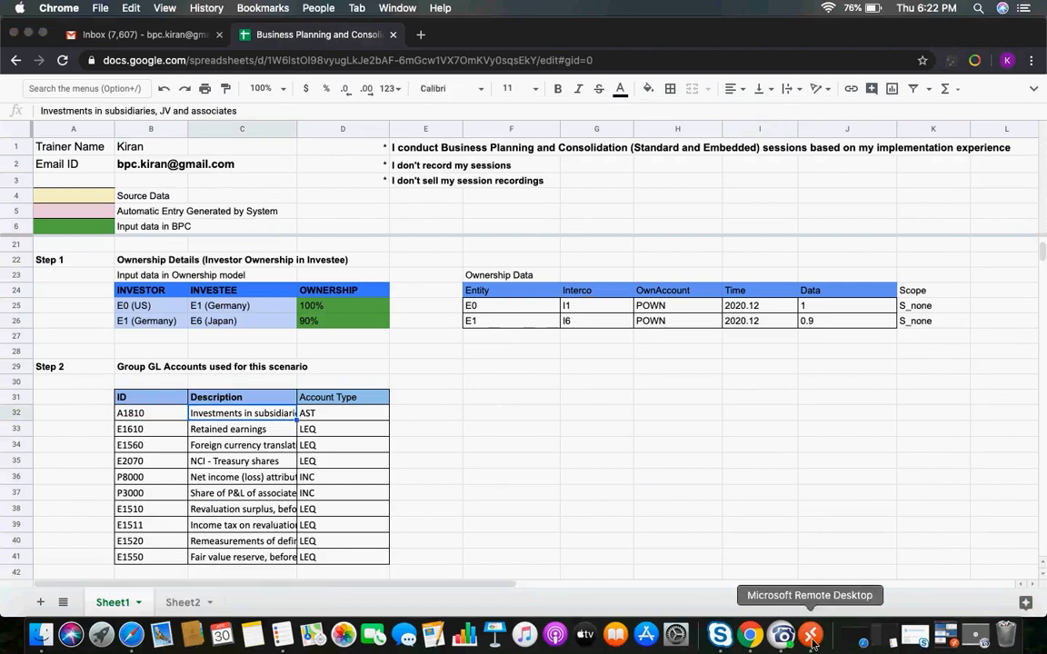
Switch to the remote BPC session and review the Equity Pick Up rule's Non-Controlling tab settings
{"action": "left_click", "coordinate": [812, 636]}
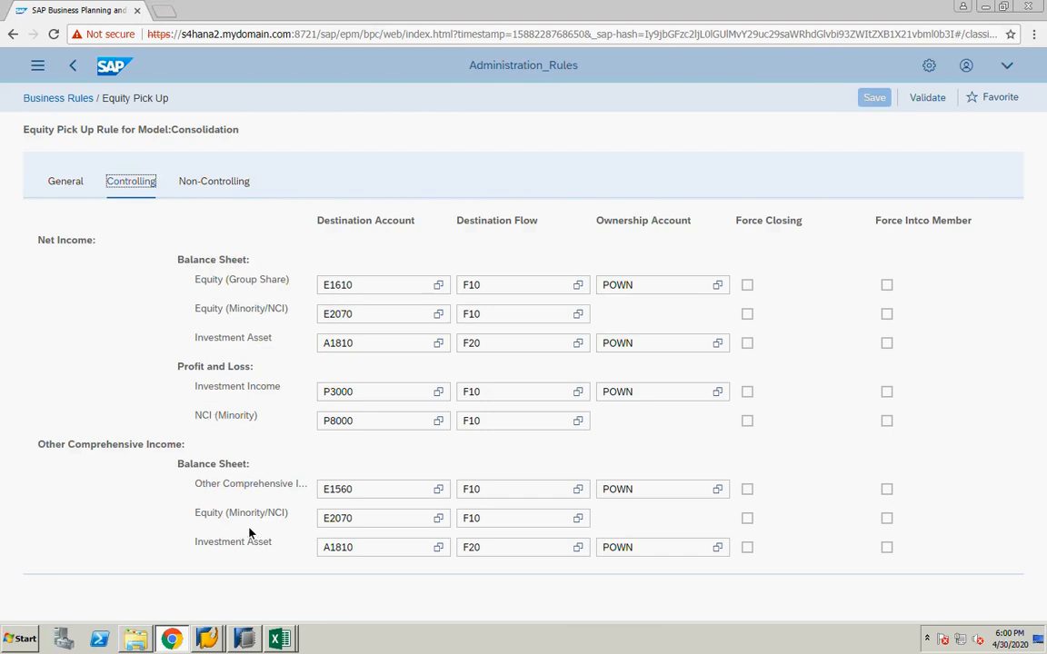
{"action": "left_click", "coordinate": [224, 186]}
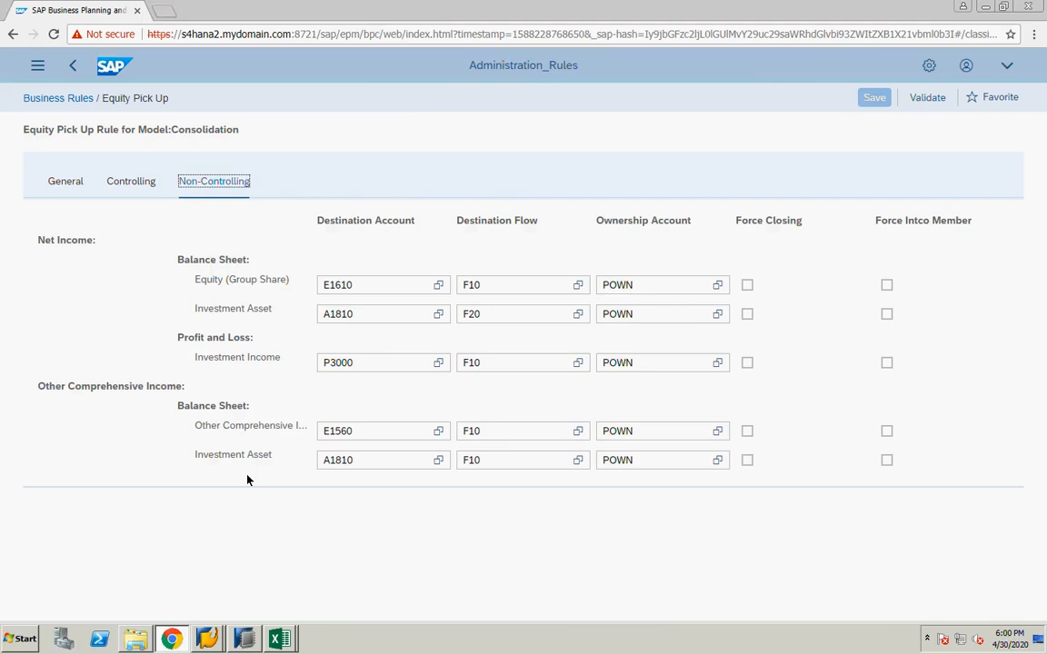
Compare the spreadsheet's investor–investee ownership table with its Ownership Data entries for E0 and E1
{"action": "left_click", "coordinate": [279, 639]}
{"action": "left_click", "coordinate": [278, 608]}
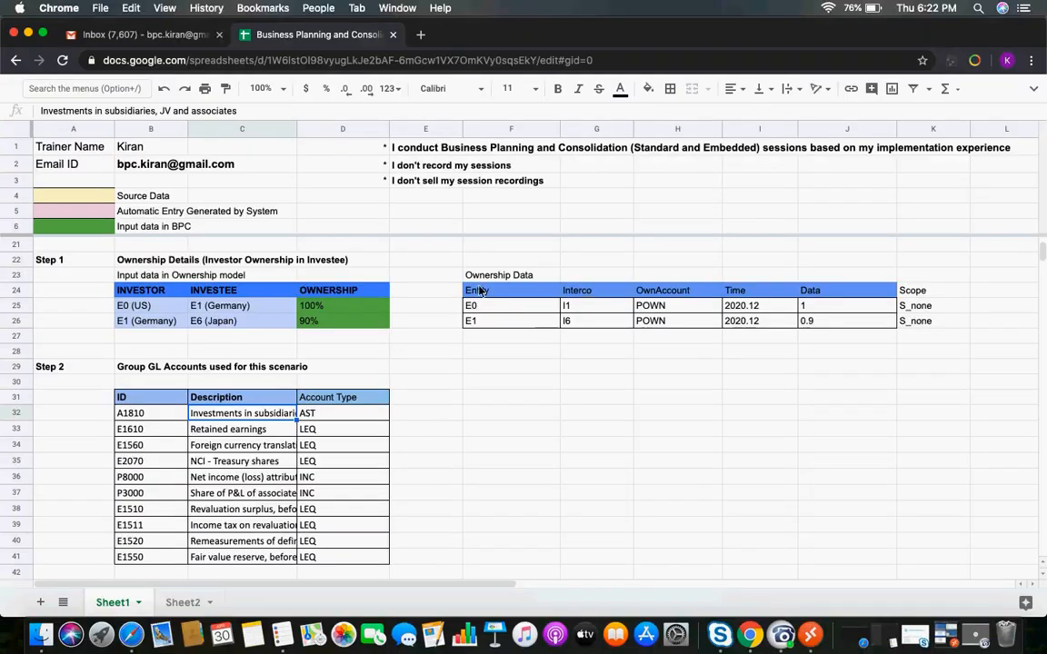
{"action": "left_click", "coordinate": [468, 310]}
{"action": "left_click", "coordinate": [473, 327]}
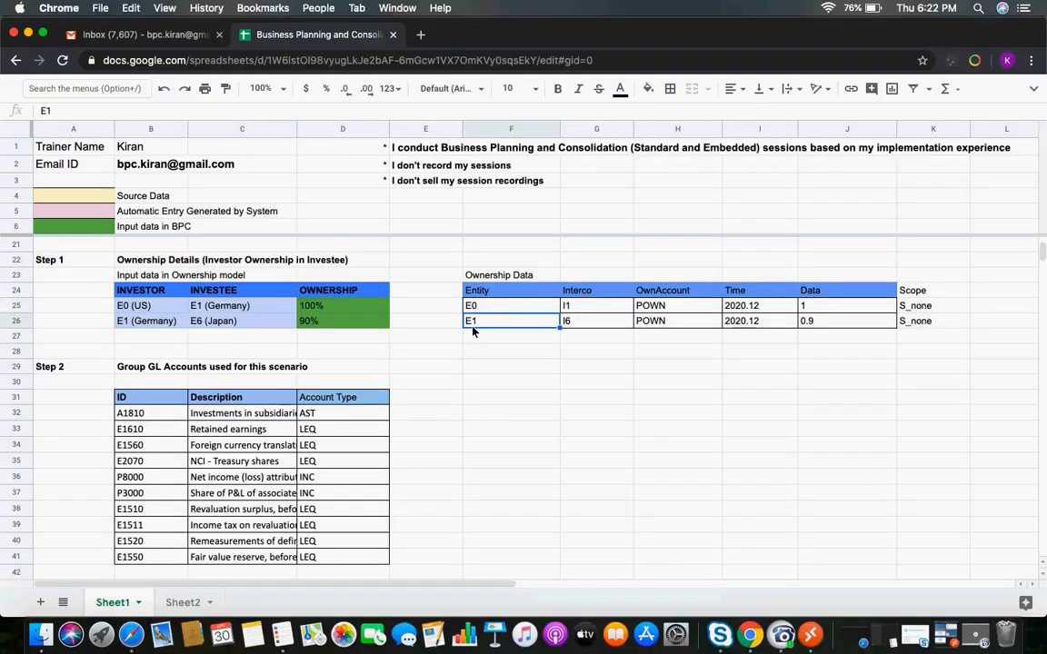
{"action": "left_click", "coordinate": [212, 323]}
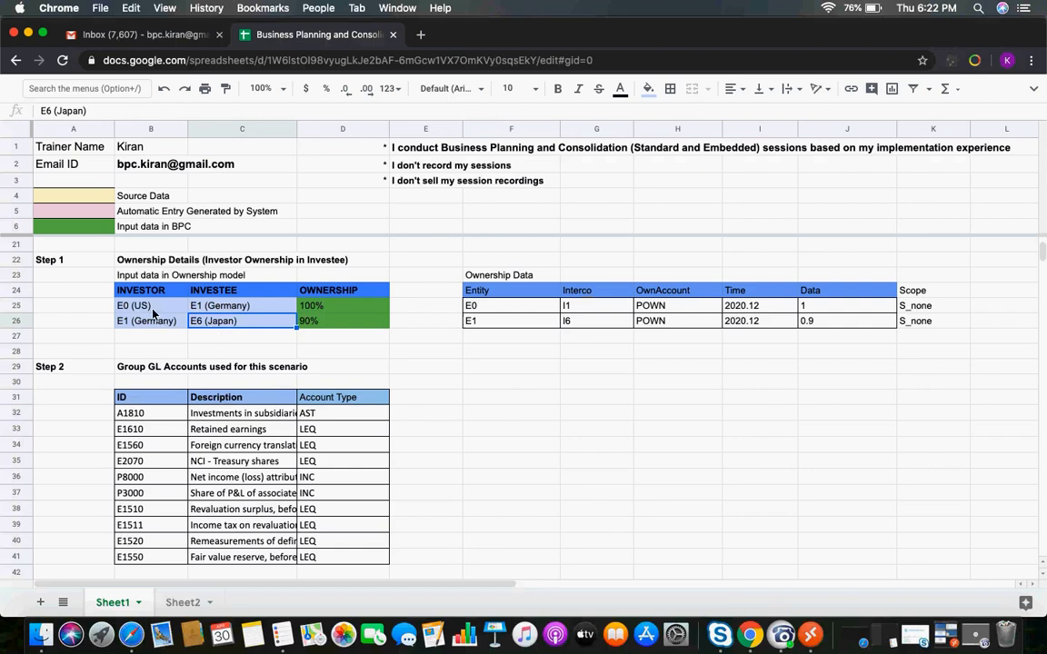
{"action": "left_click", "coordinate": [150, 325]}
{"action": "left_click", "coordinate": [222, 327]}
Switch to the remote Excel income statement report and change its entity context to E6 - Subsidiary - Japan 1
{"action": "left_click", "coordinate": [813, 638]}
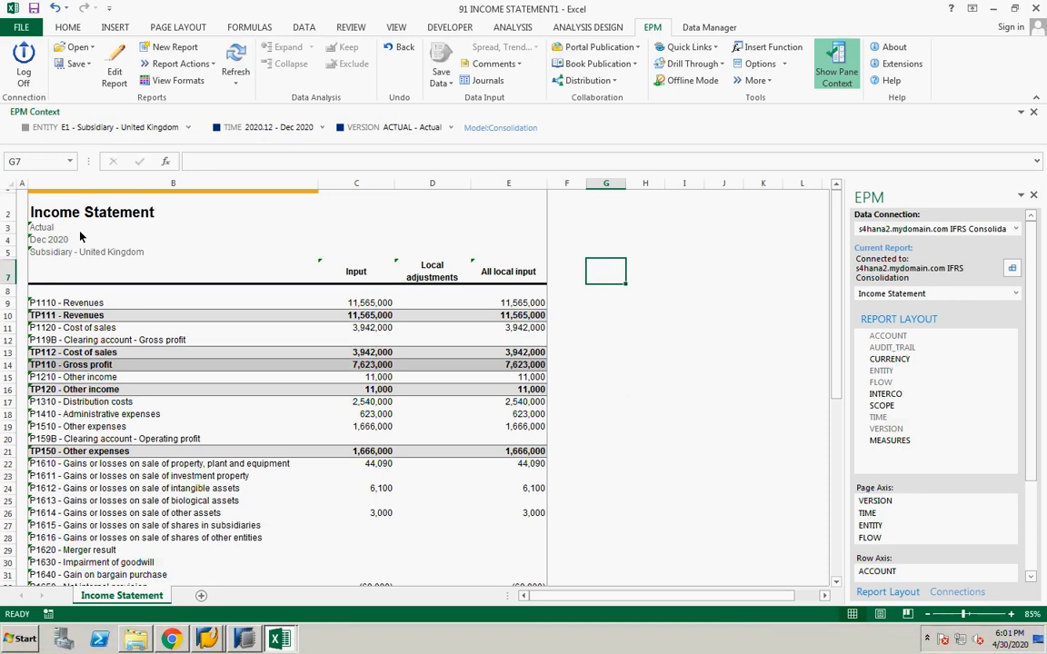
{"action": "left_click", "coordinate": [118, 128]}
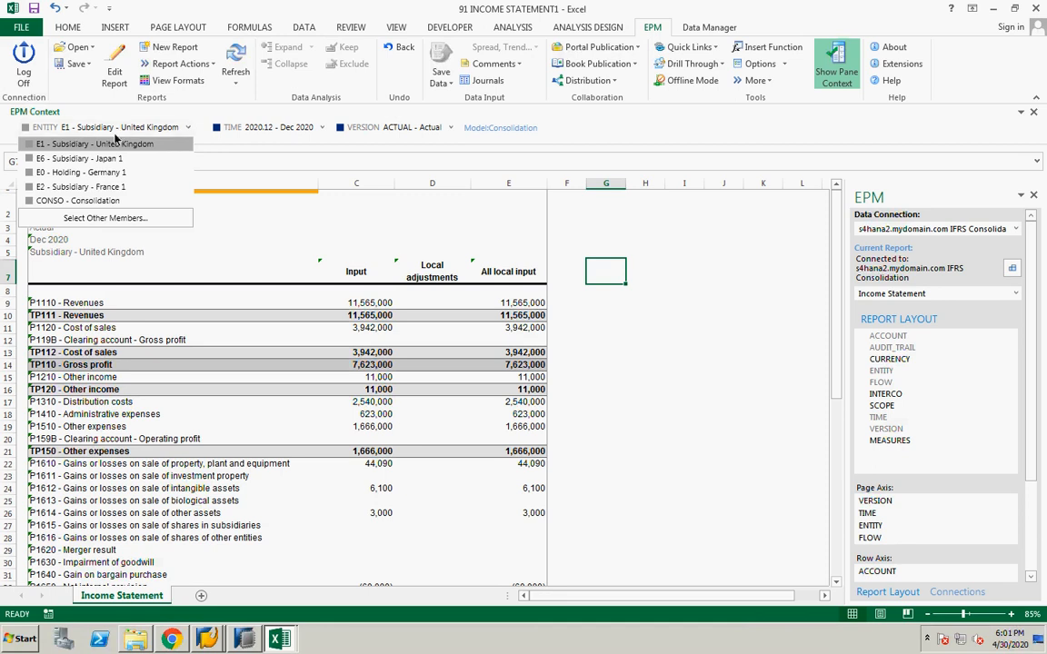
{"action": "left_click", "coordinate": [97, 159]}
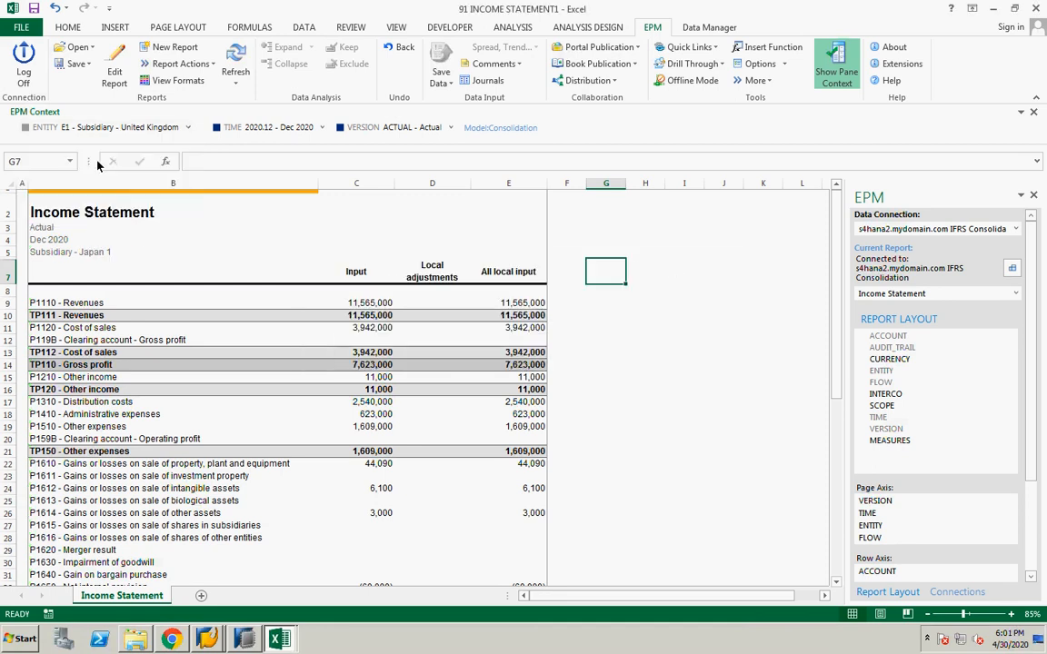
{"action": "left_click", "coordinate": [368, 303]}
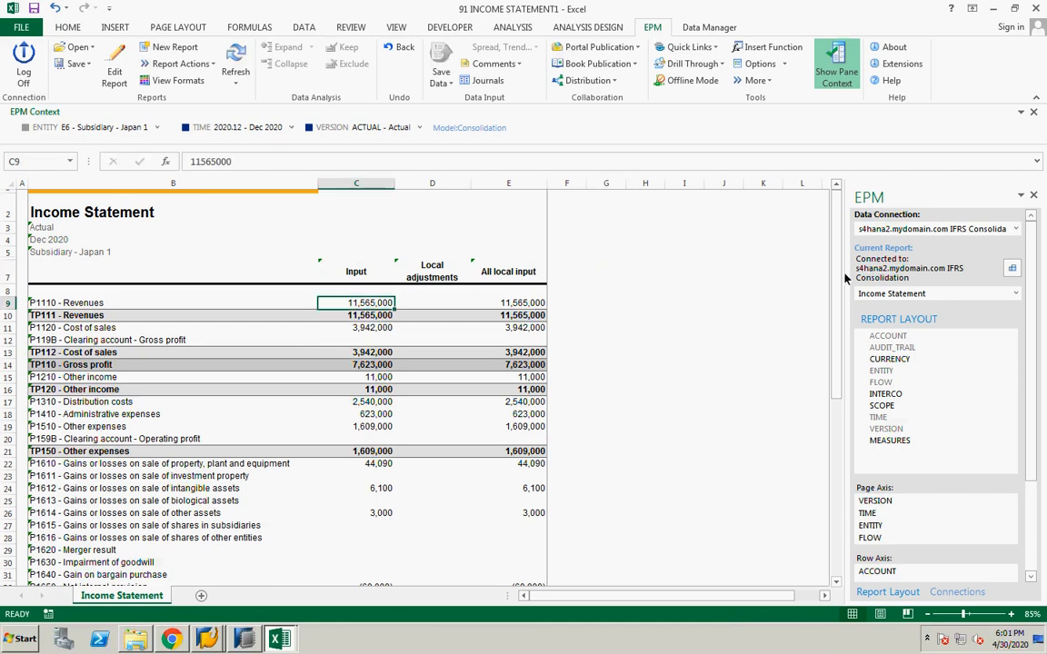
Examine the Japan subsidiary's income statement down to the TP800 net income line
{"action": "left_click_drag", "start_coordinate": [834, 292], "coordinate": [831, 433]}
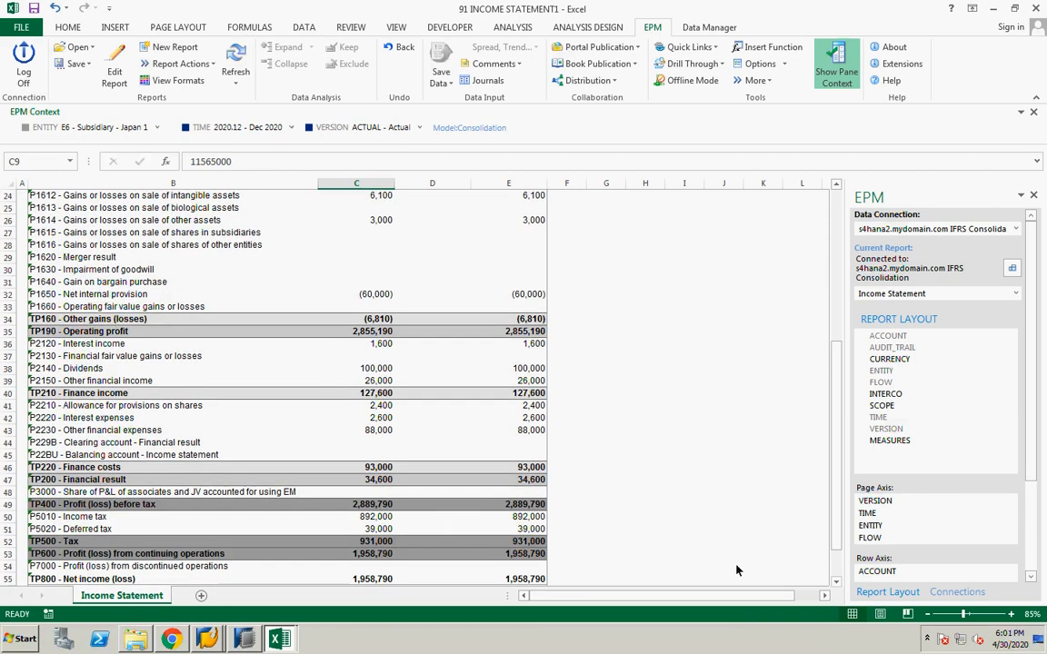
{"action": "left_click", "coordinate": [835, 582]}
{"action": "left_click", "coordinate": [835, 582]}
{"action": "left_click", "coordinate": [356, 553]}
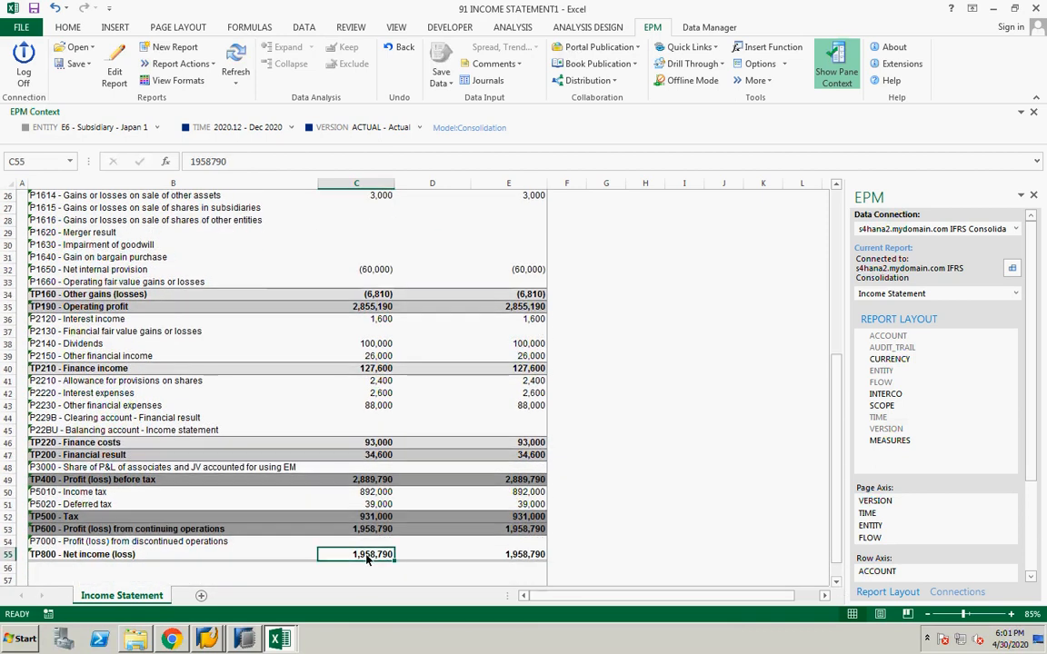
{"action": "left_click", "coordinate": [836, 187]}
{"action": "left_click", "coordinate": [836, 187]}
{"action": "left_click", "coordinate": [836, 187]}
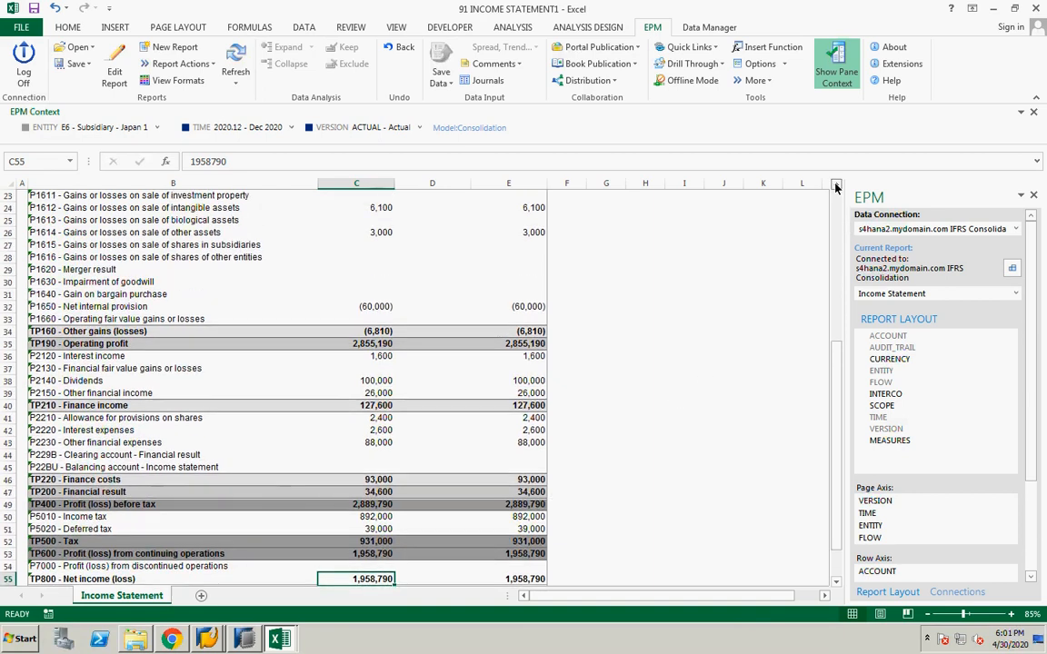
{"action": "left_click", "coordinate": [836, 187]}
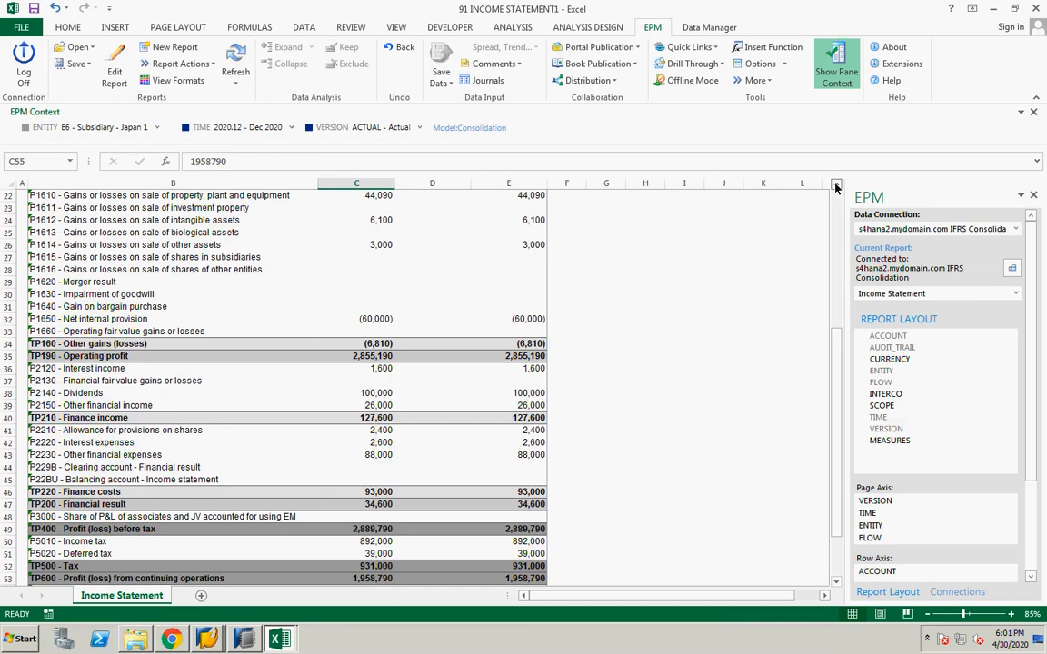
{"action": "left_click", "coordinate": [836, 188]}
{"action": "left_click", "coordinate": [836, 188]}
{"action": "left_click", "coordinate": [836, 188]}
{"action": "left_click", "coordinate": [836, 187]}
{"action": "left_click", "coordinate": [836, 187]}
{"action": "left_click", "coordinate": [836, 187]}
{"action": "left_click", "coordinate": [836, 188]}
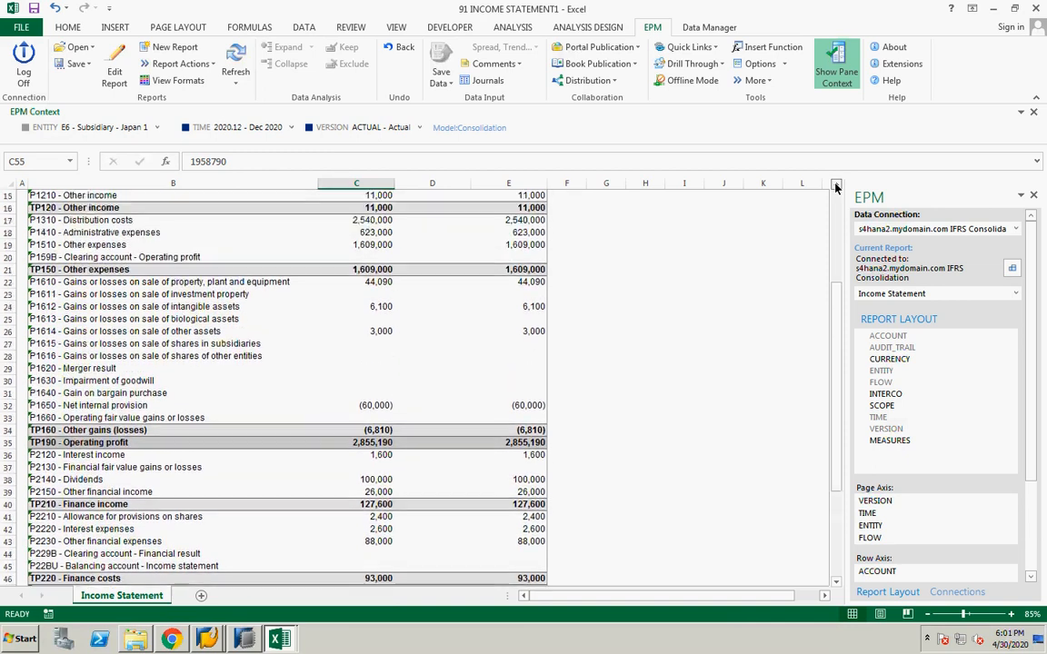
{"action": "scroll", "coordinate": [348, 318], "scroll_direction": "up", "scroll_amount": 5}
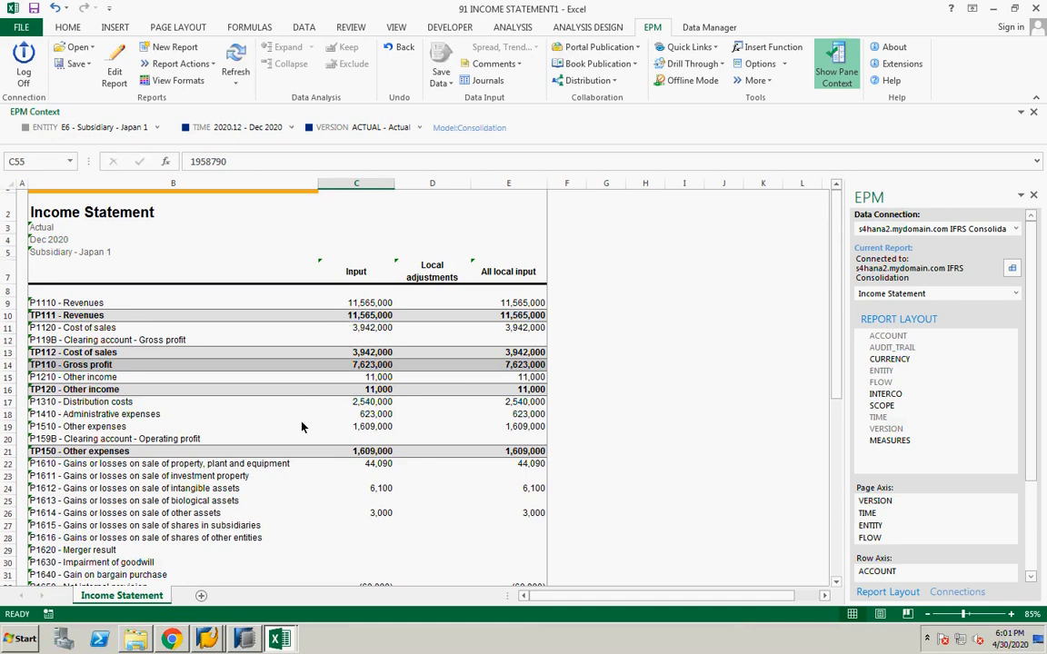
Return to the BPC Web session and open the Equity Pick Up Monitor for Consolidation
{"action": "key", "text": "ctrl+Left"}
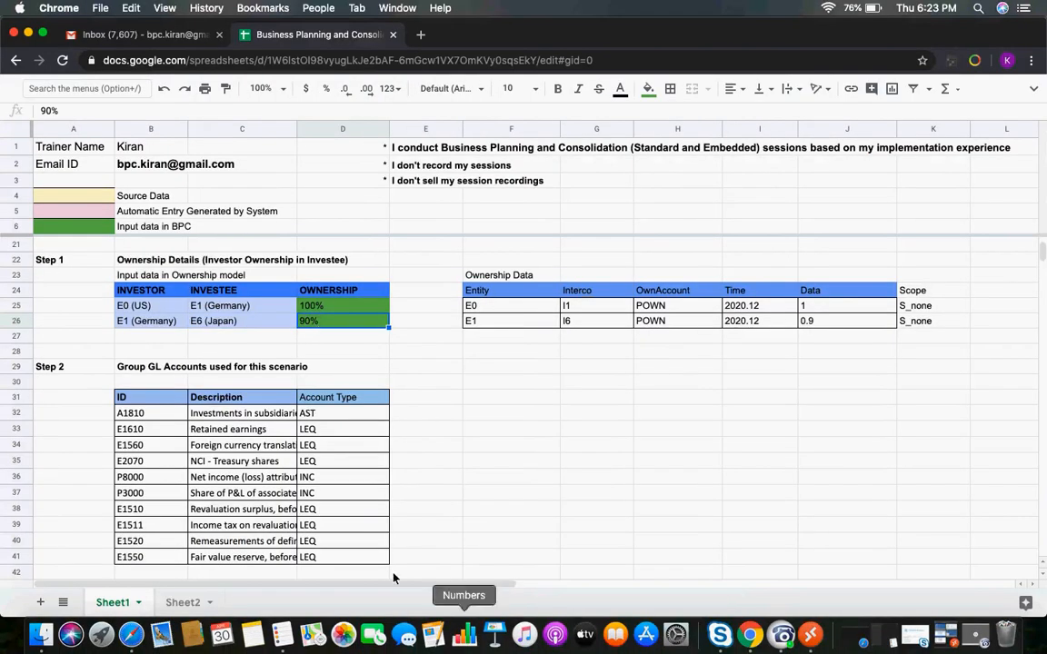
{"action": "left_click", "coordinate": [813, 635]}
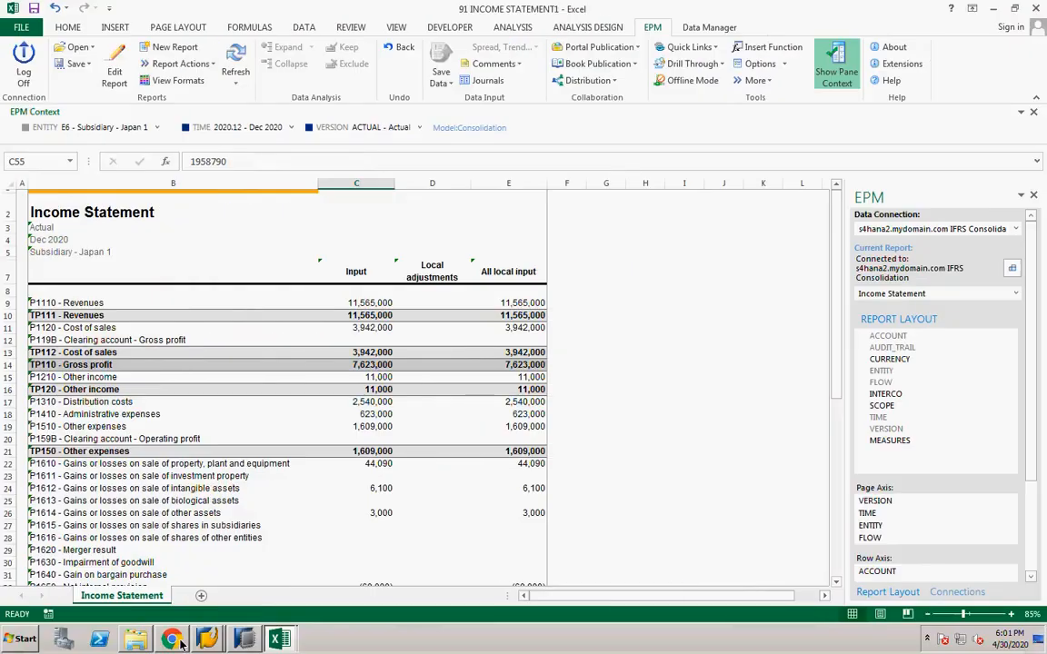
{"action": "left_click", "coordinate": [173, 640]}
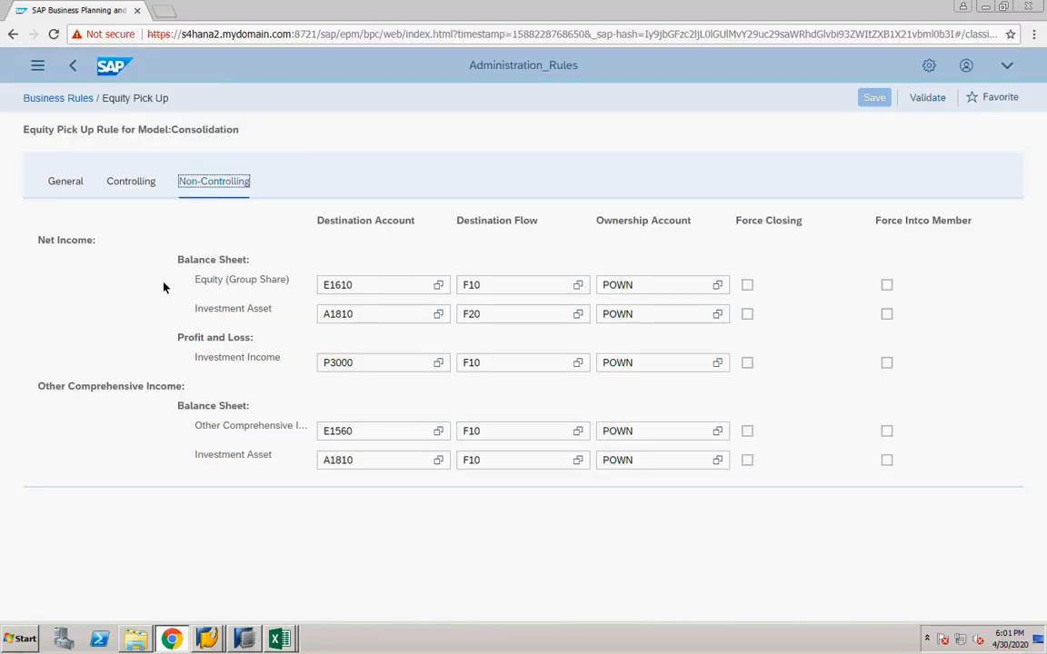
{"action": "left_click", "coordinate": [36, 67]}
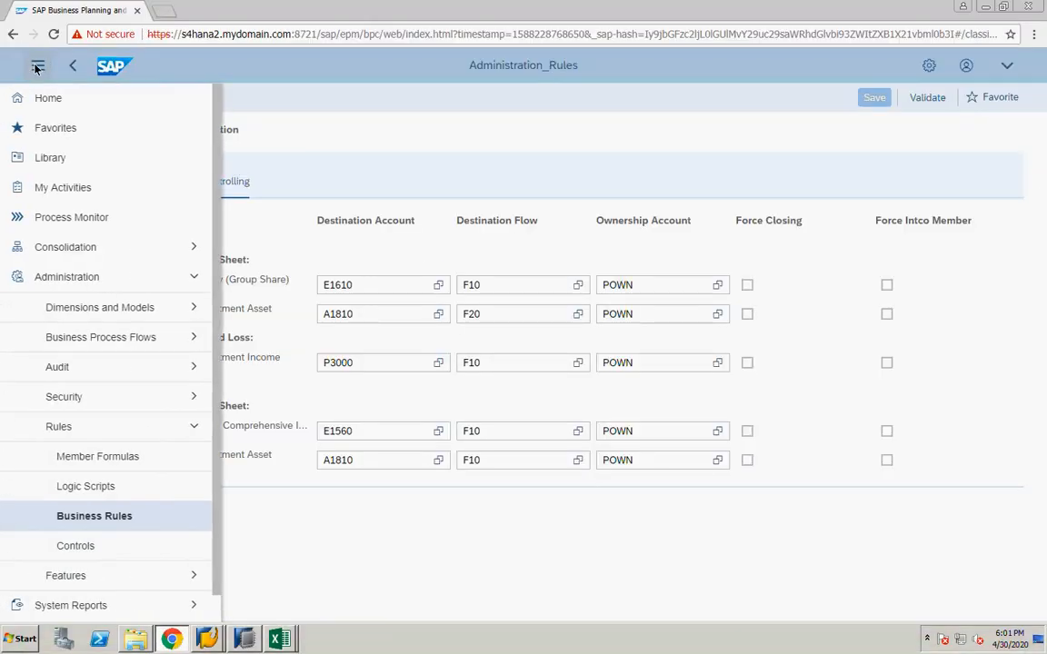
{"action": "left_click", "coordinate": [95, 247]}
{"action": "left_click", "coordinate": [92, 342]}
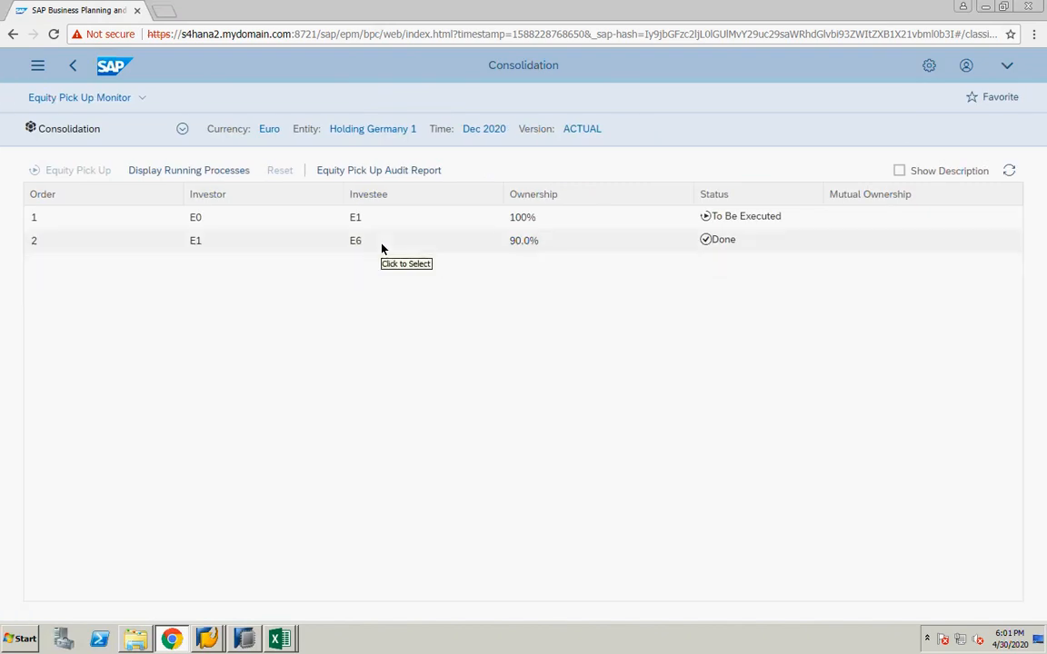
Run a Full Equity Pick Up for investor E1, then close the running processes window
{"action": "left_click", "coordinate": [217, 247]}
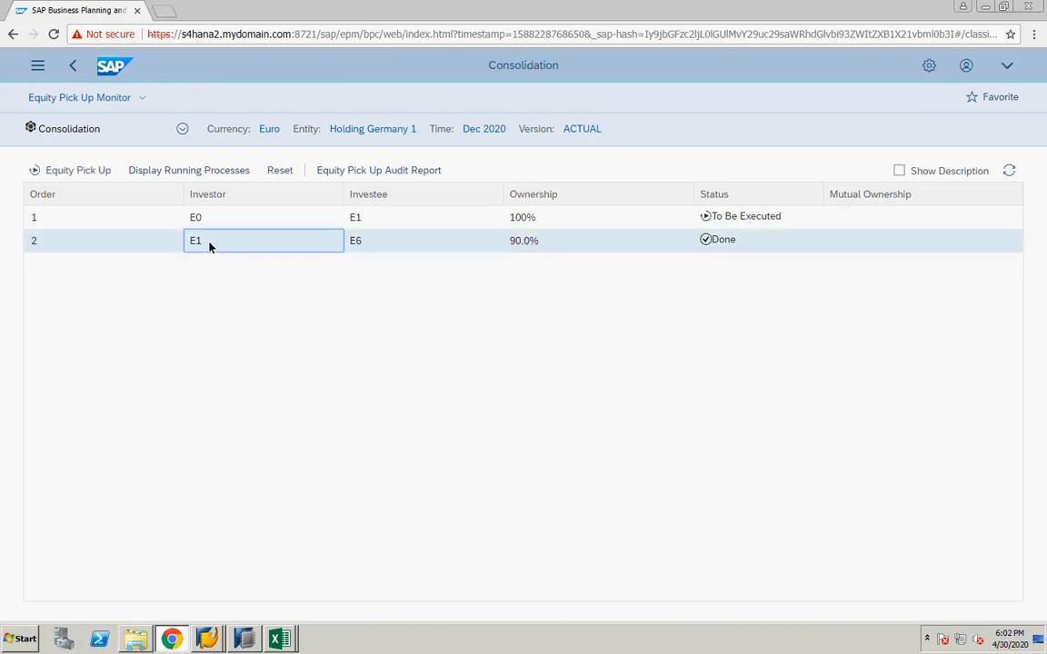
{"action": "left_click", "coordinate": [64, 171]}
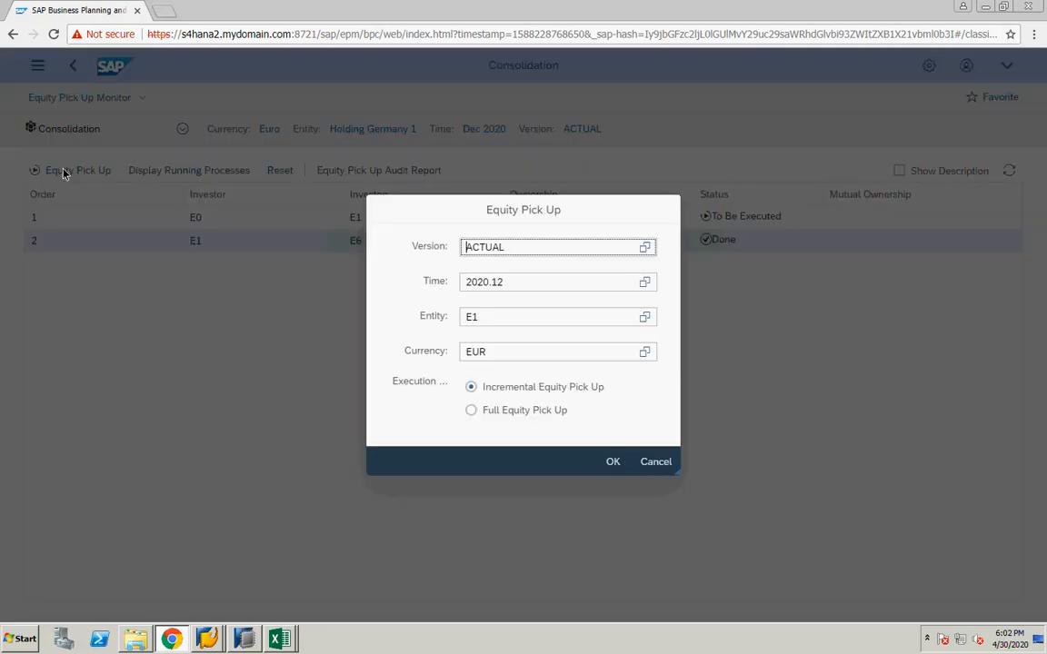
{"action": "left_click", "coordinate": [474, 412]}
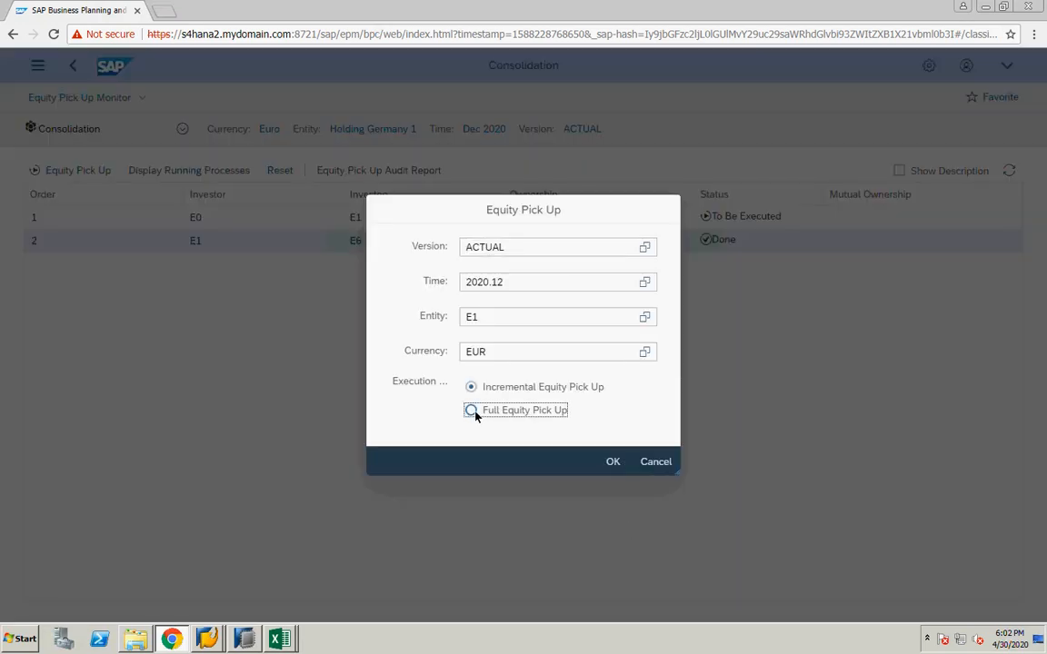
{"action": "left_click", "coordinate": [612, 462]}
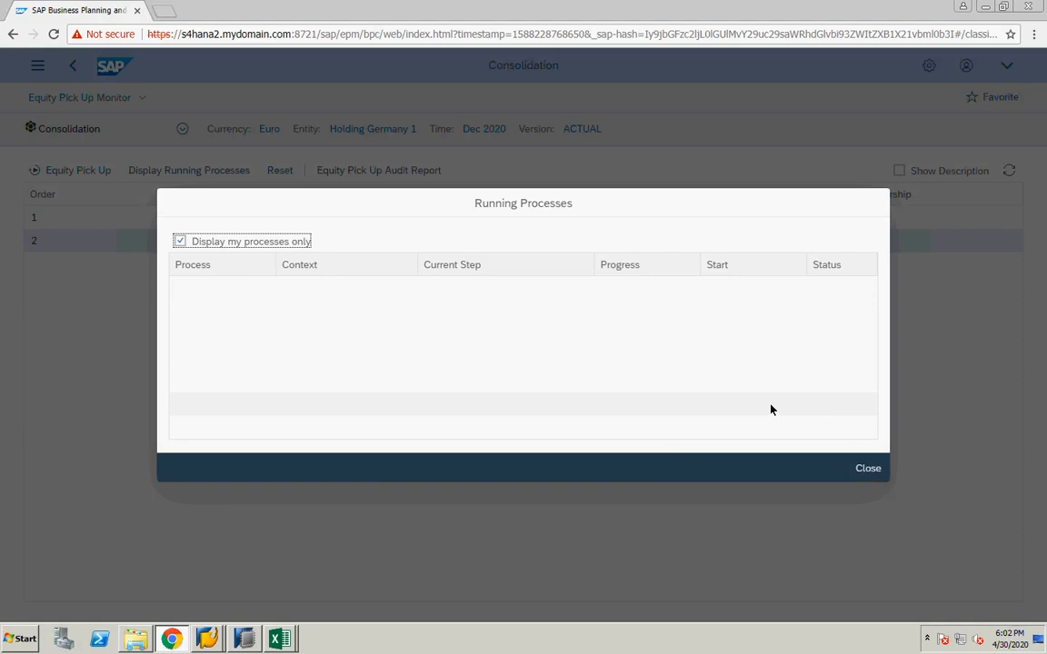
{"action": "left_click", "coordinate": [866, 468]}
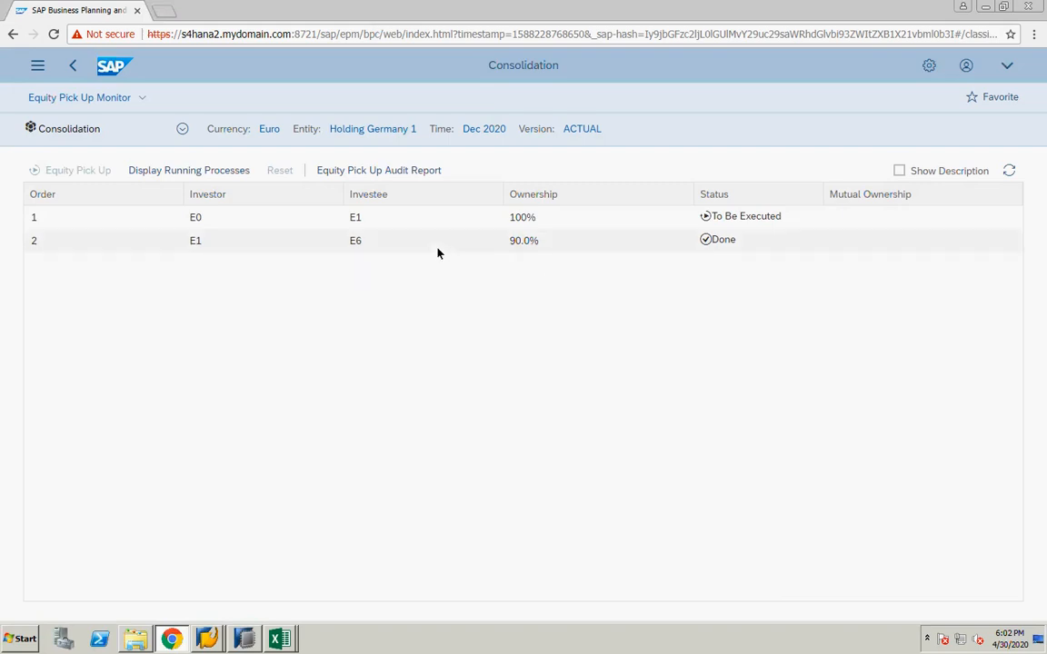
Open the Equity Pick Up Audit Report for the E1–E6 ownership and examine its source and destination amounts
{"action": "left_click", "coordinate": [294, 244]}
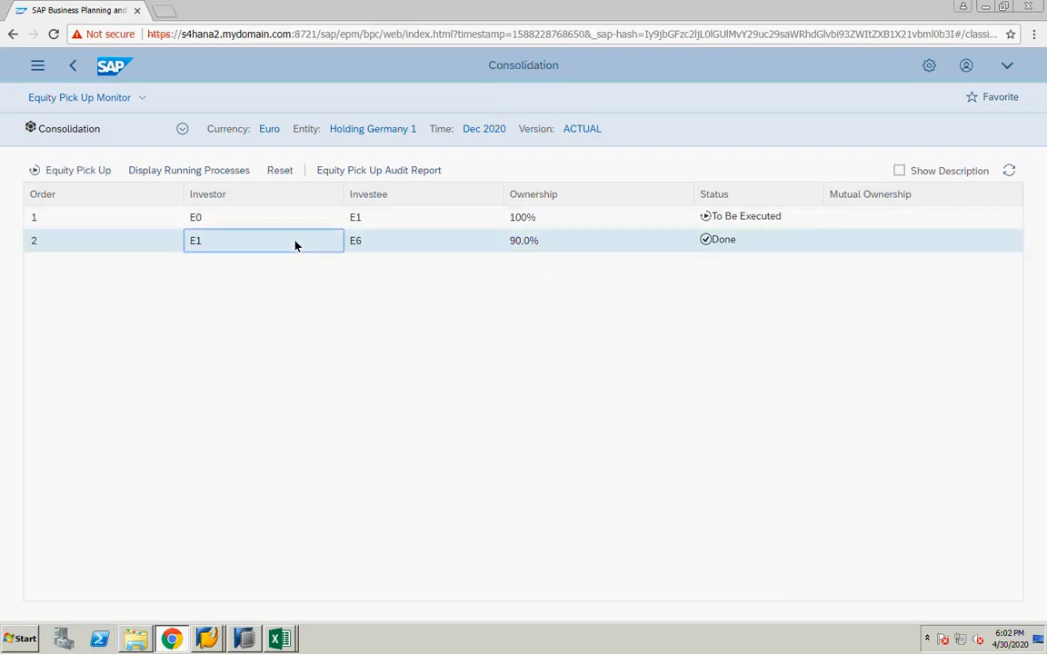
{"action": "left_click", "coordinate": [386, 175]}
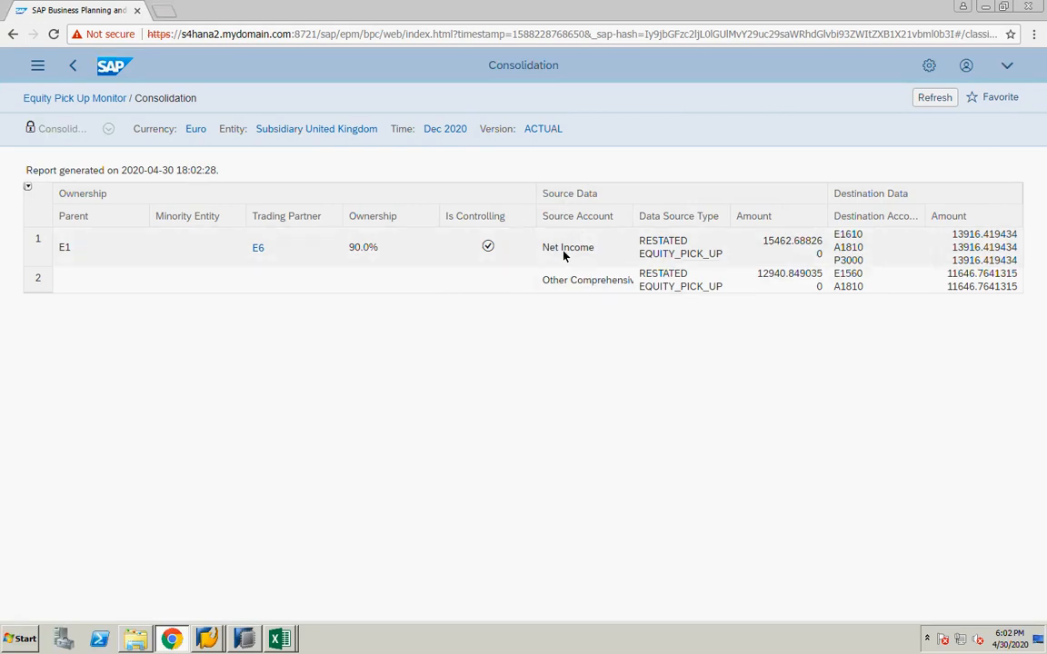
{"action": "left_click", "coordinate": [563, 280]}
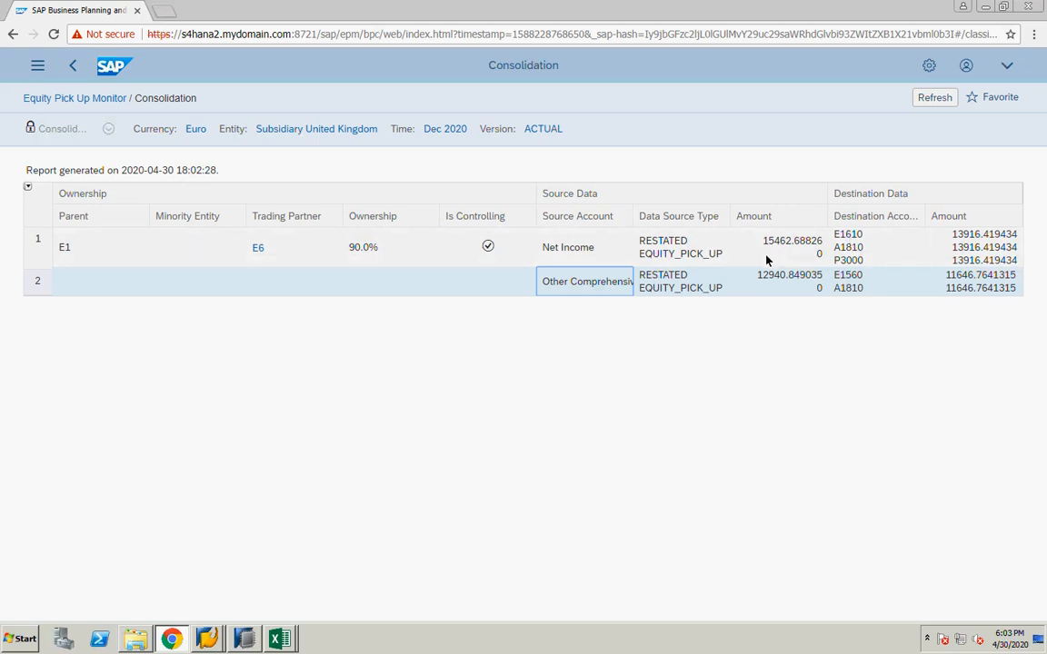
Switch to the Excel workbook and calculate =15462*90/100 in an empty cell to check the 90% net income pickup
{"action": "left_click", "coordinate": [279, 639]}
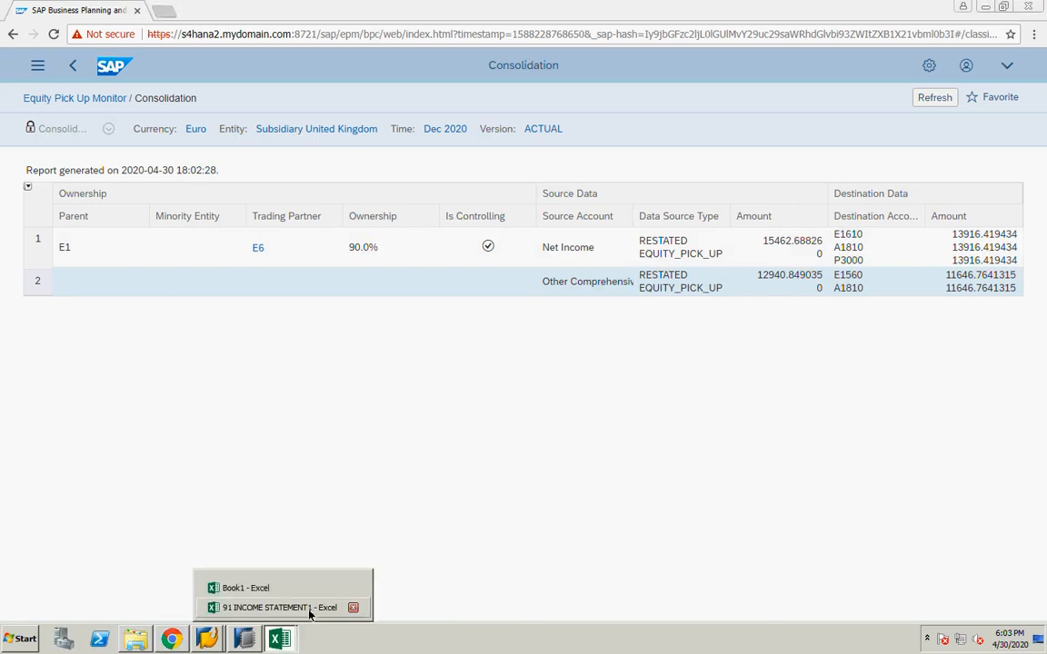
{"action": "left_click", "coordinate": [281, 589]}
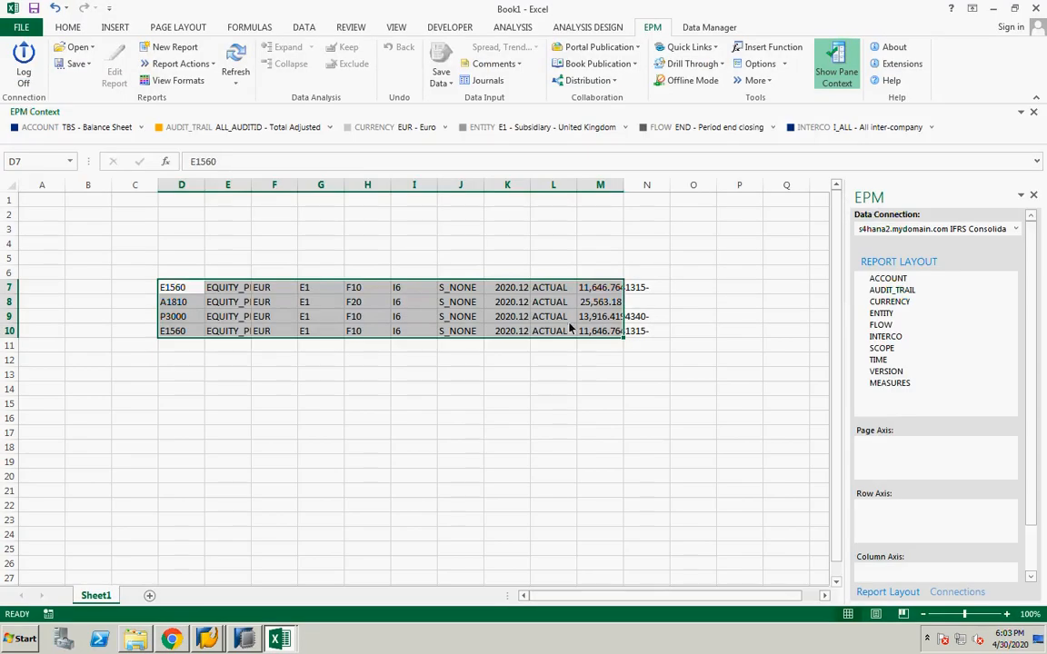
{"action": "left_click", "coordinate": [536, 437]}
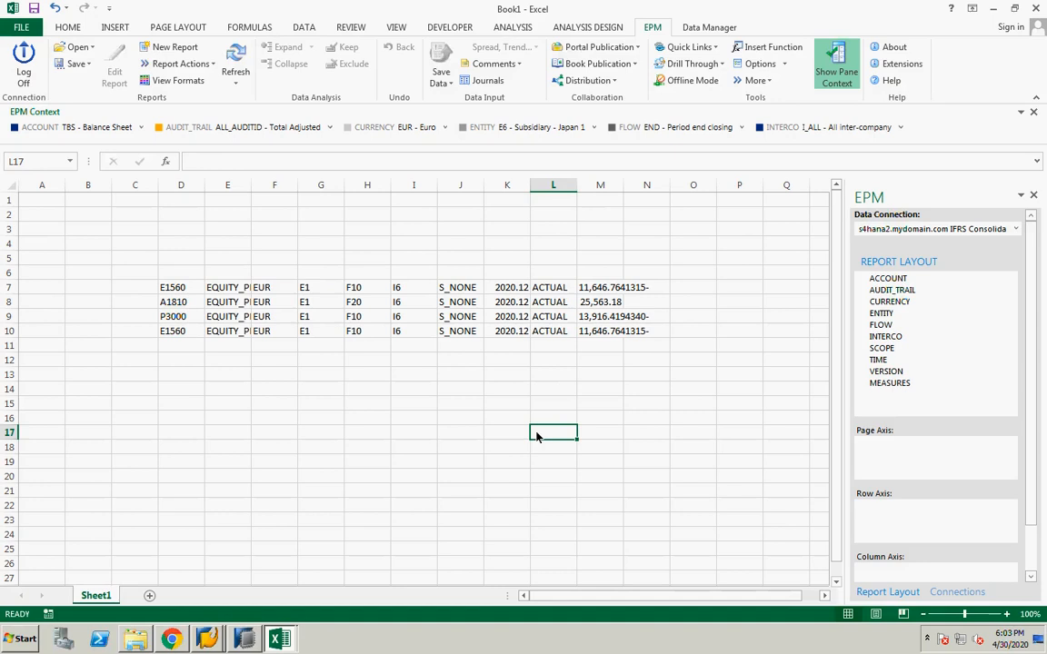
{"action": "type", "text": "="}
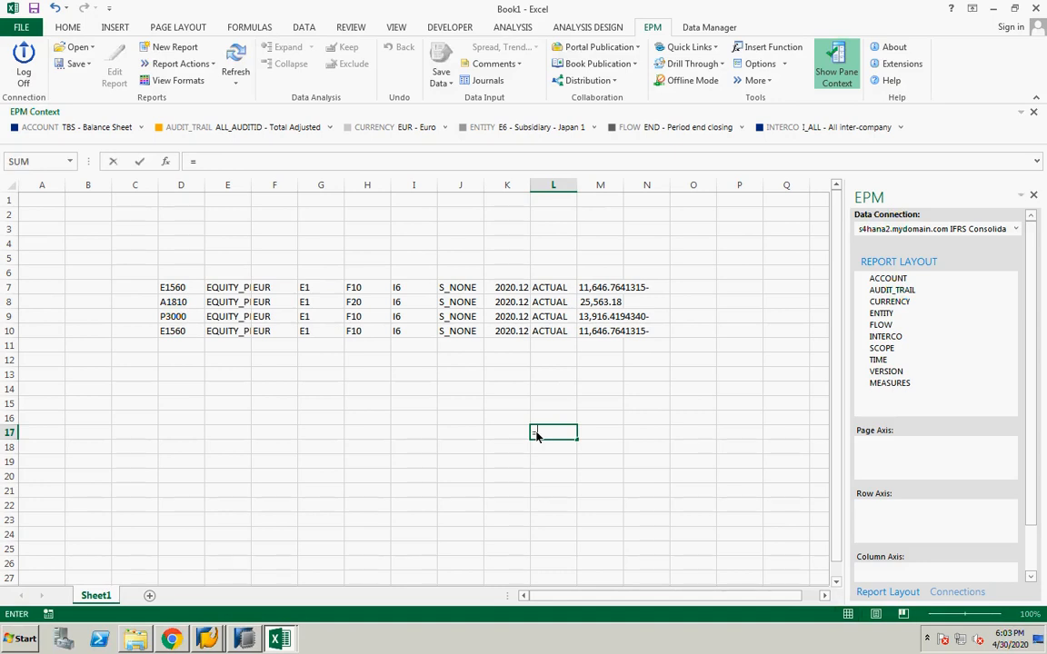
{"action": "type", "text": "15462*90/1"}
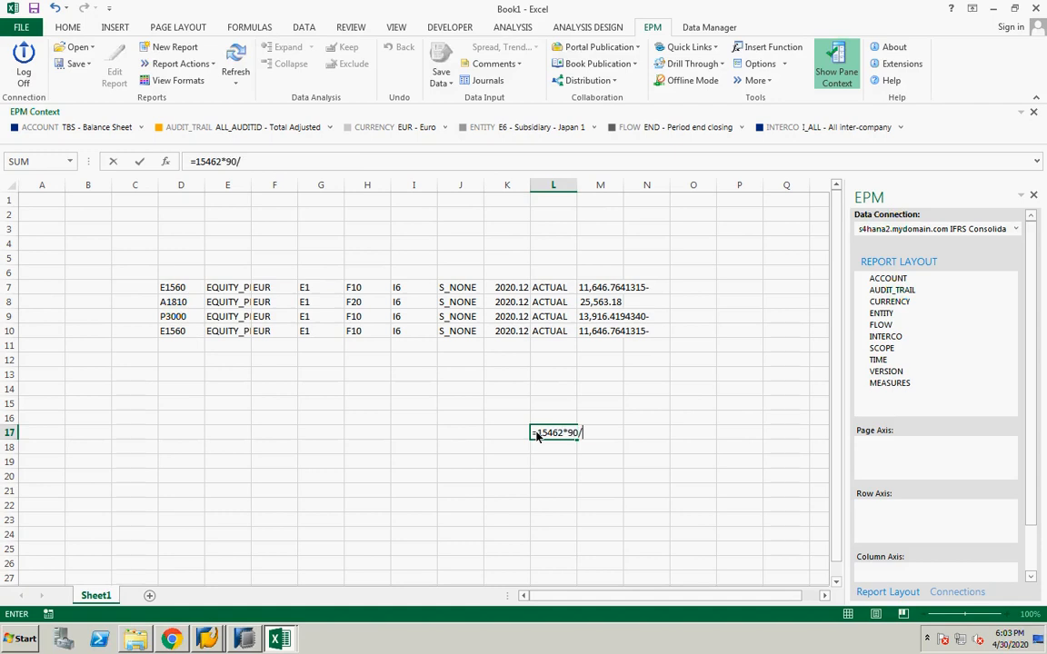
{"action": "key", "text": "BackSpace"}
{"action": "key", "text": "BackSpace"}
{"action": "key", "text": "Return"}
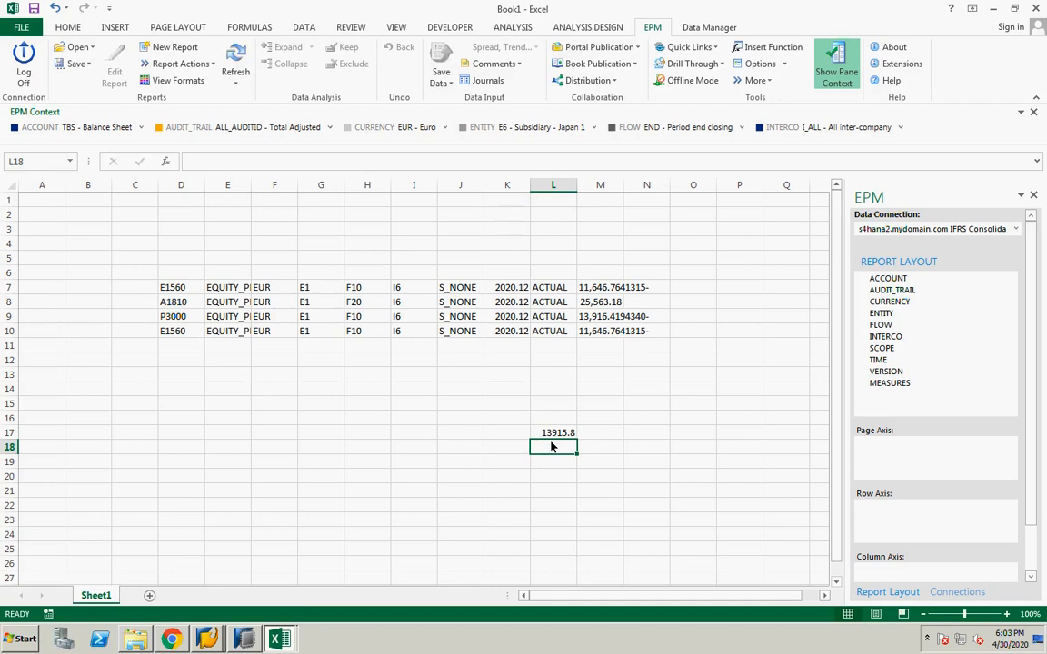
Return to the audit report, compare its destination accounts and amounts, and go back to the Equity Pick Up Monitor
{"action": "left_click", "coordinate": [171, 639]}
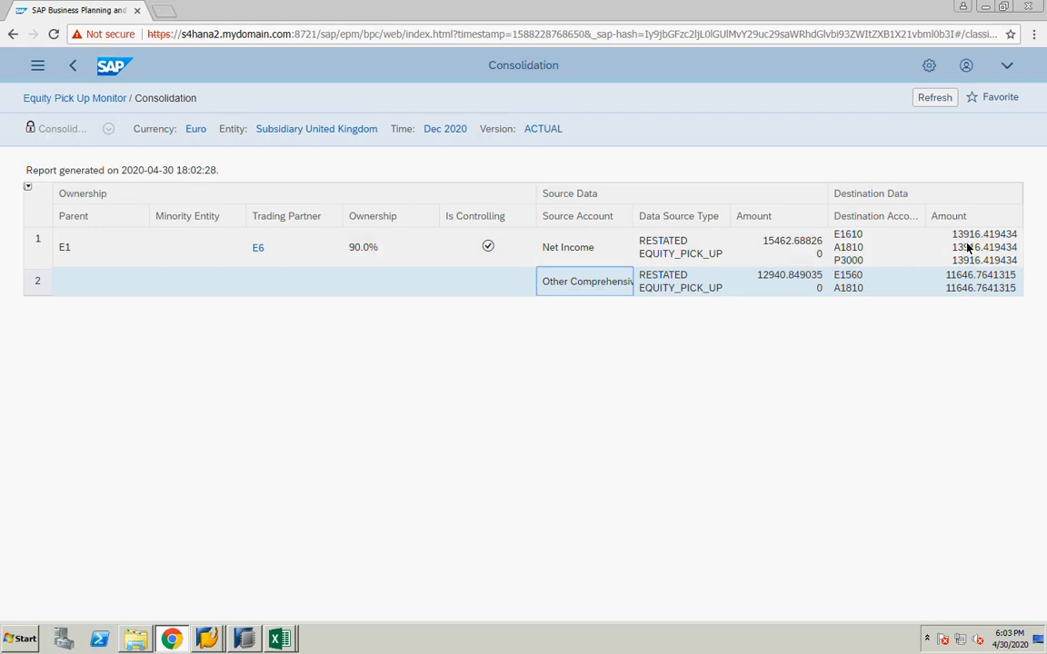
{"action": "left_click", "coordinate": [862, 236]}
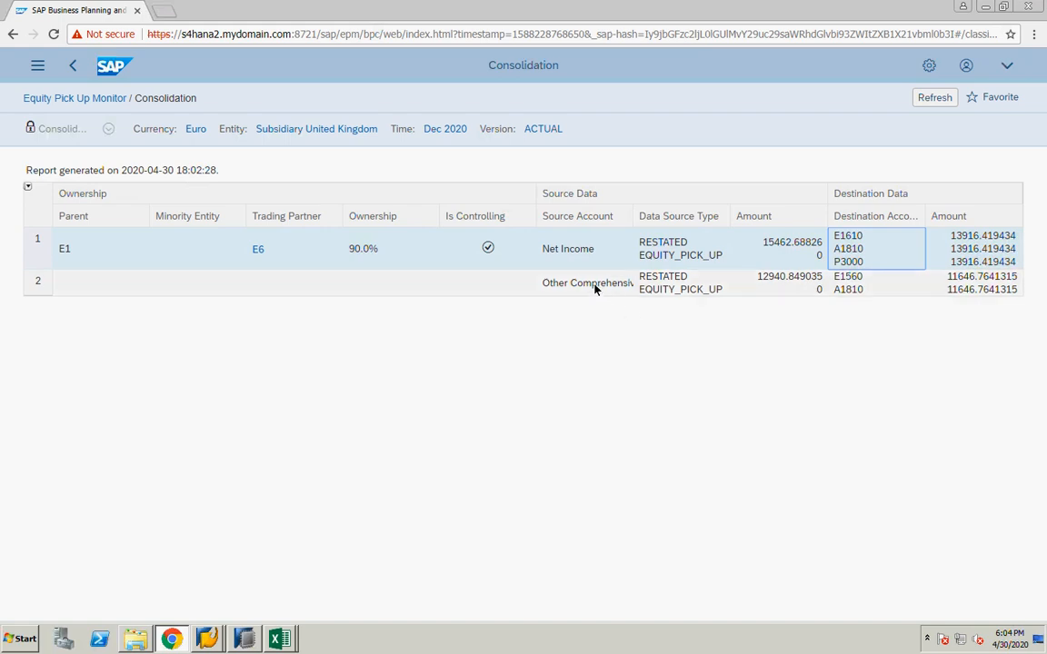
{"action": "left_click", "coordinate": [857, 287]}
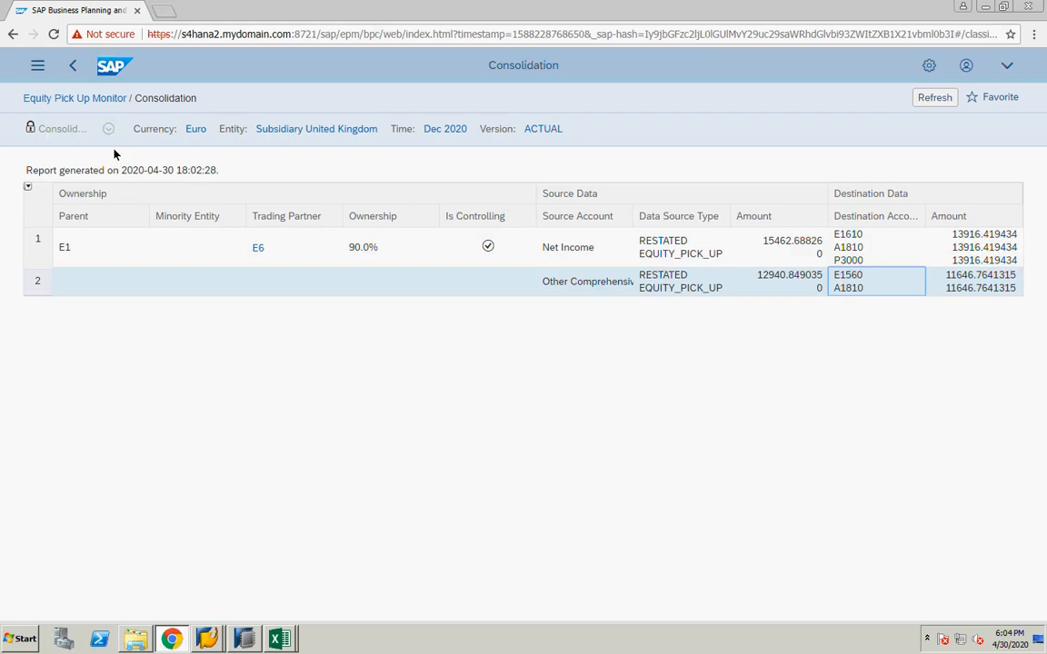
{"action": "left_click", "coordinate": [95, 100]}
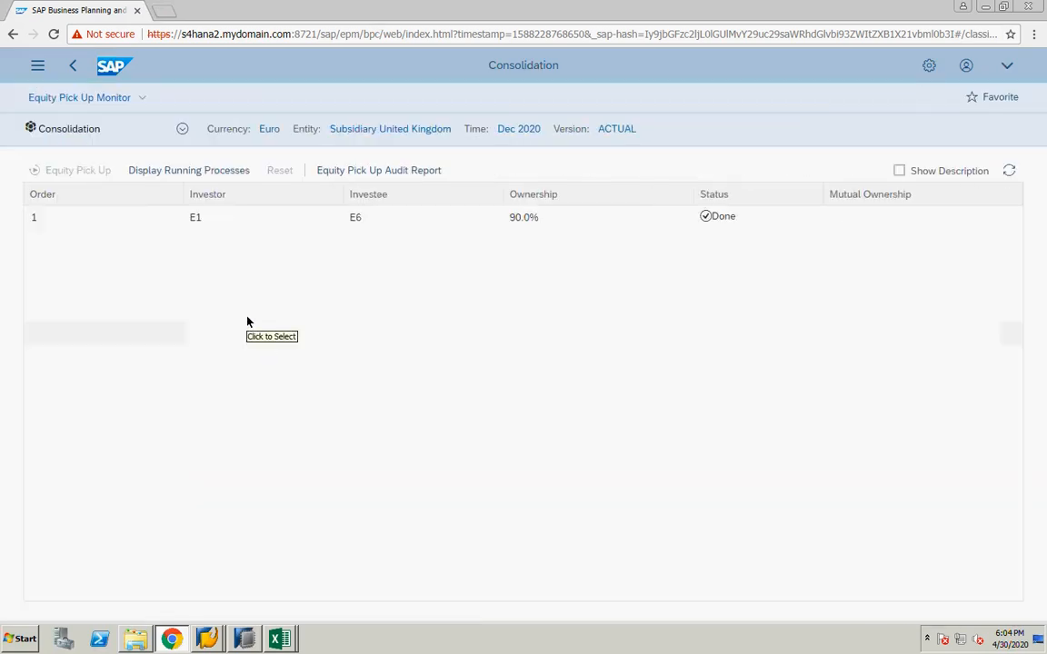
{"action": "left_click", "coordinate": [364, 129]}
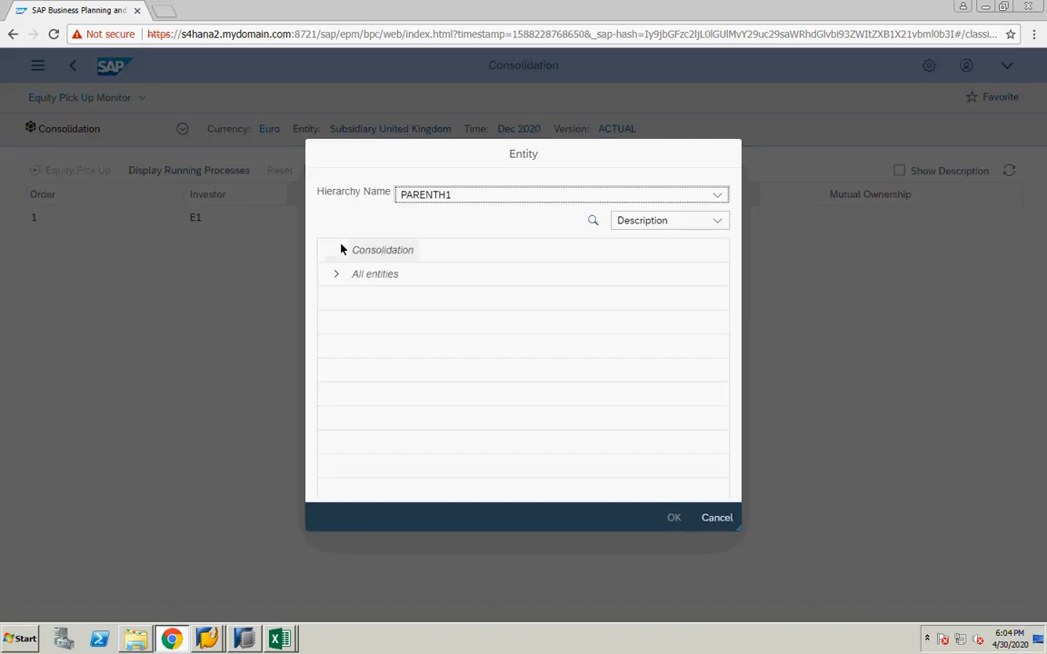
{"action": "left_click", "coordinate": [716, 518]}
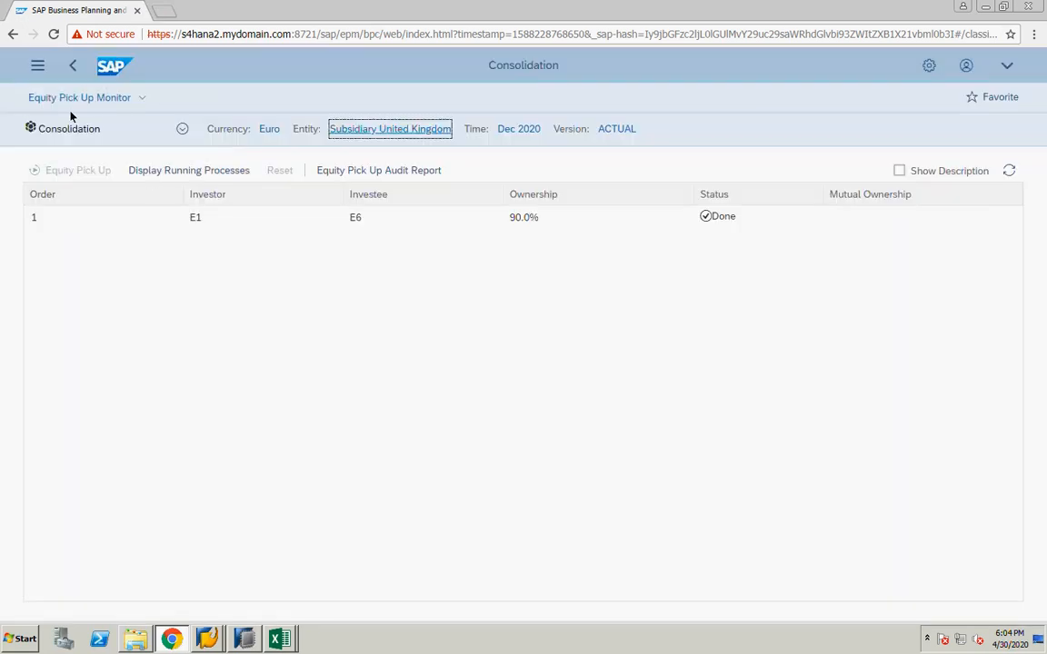
{"action": "left_click", "coordinate": [36, 64]}
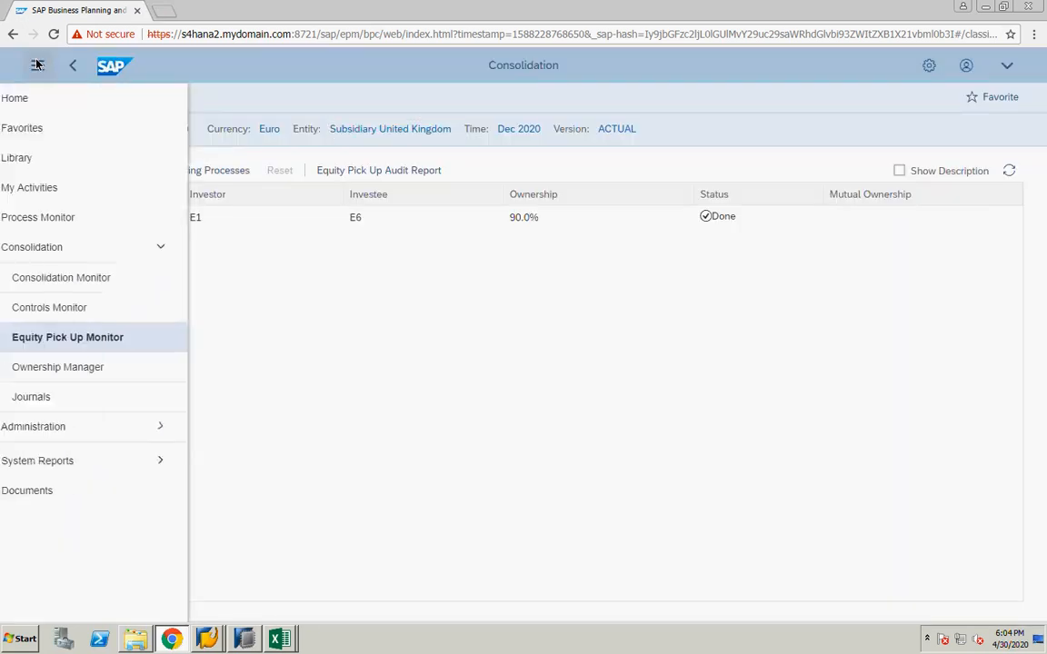
{"action": "left_click", "coordinate": [104, 349]}
Change the monitor's entity to E0 Holding - Germany 1, showing IDs and descriptions in the entity selector
{"action": "left_click", "coordinate": [402, 132]}
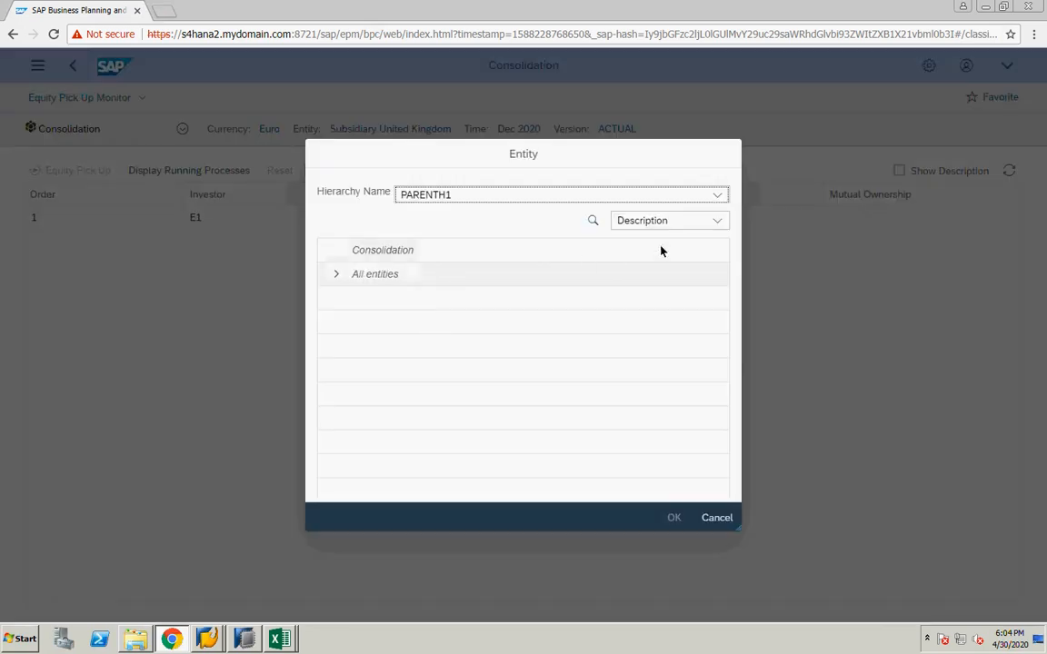
{"action": "left_click", "coordinate": [658, 222]}
{"action": "left_click", "coordinate": [643, 265]}
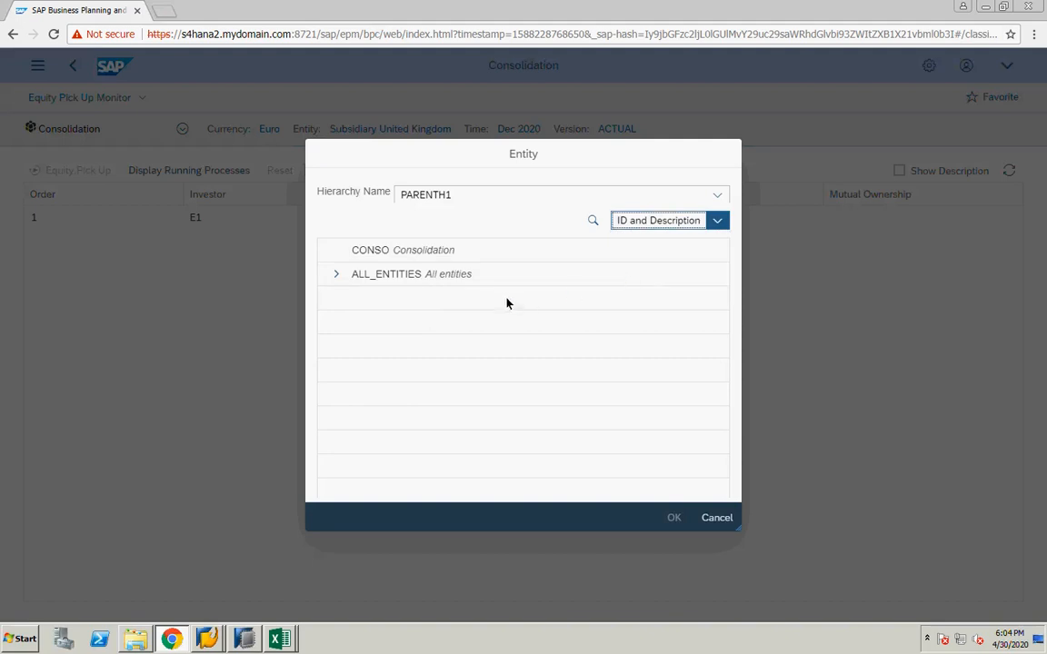
{"action": "left_click", "coordinate": [335, 273]}
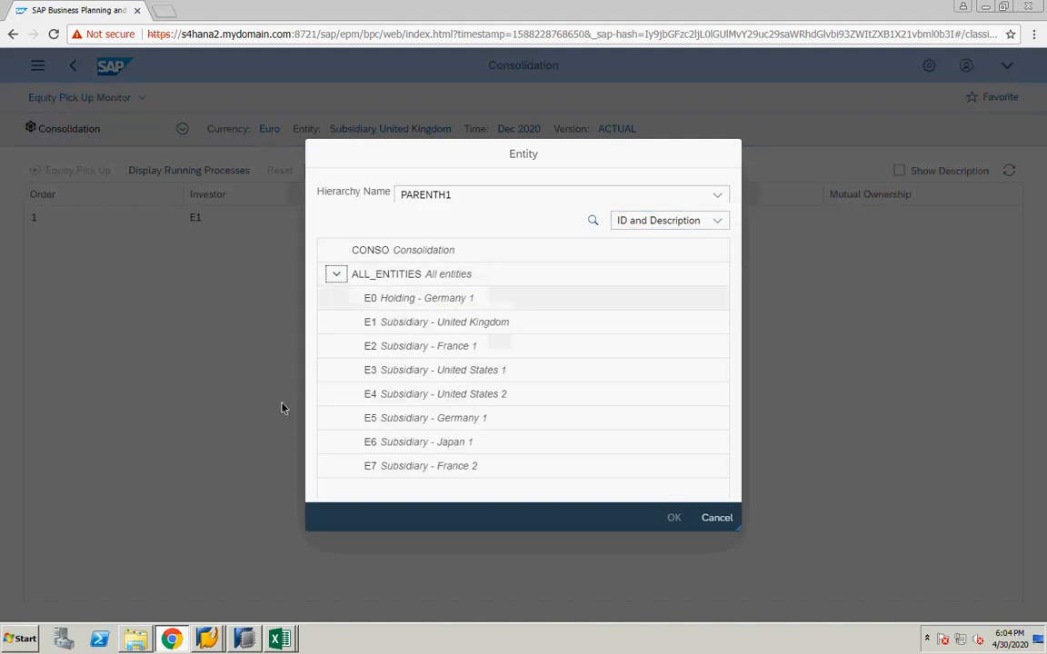
{"action": "left_click", "coordinate": [388, 300]}
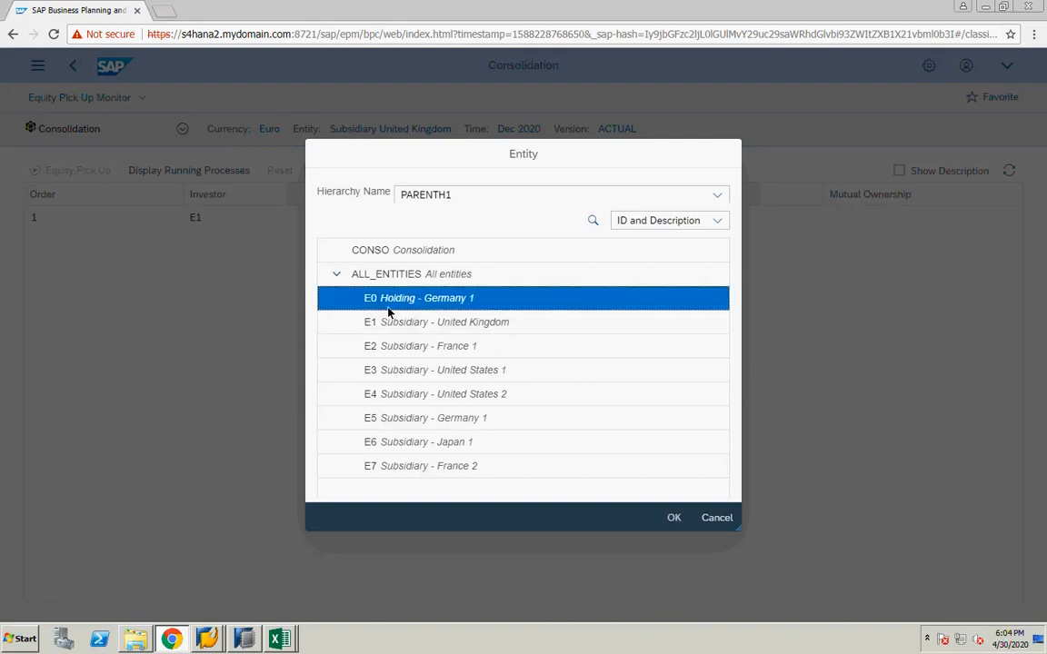
{"action": "left_click", "coordinate": [673, 517]}
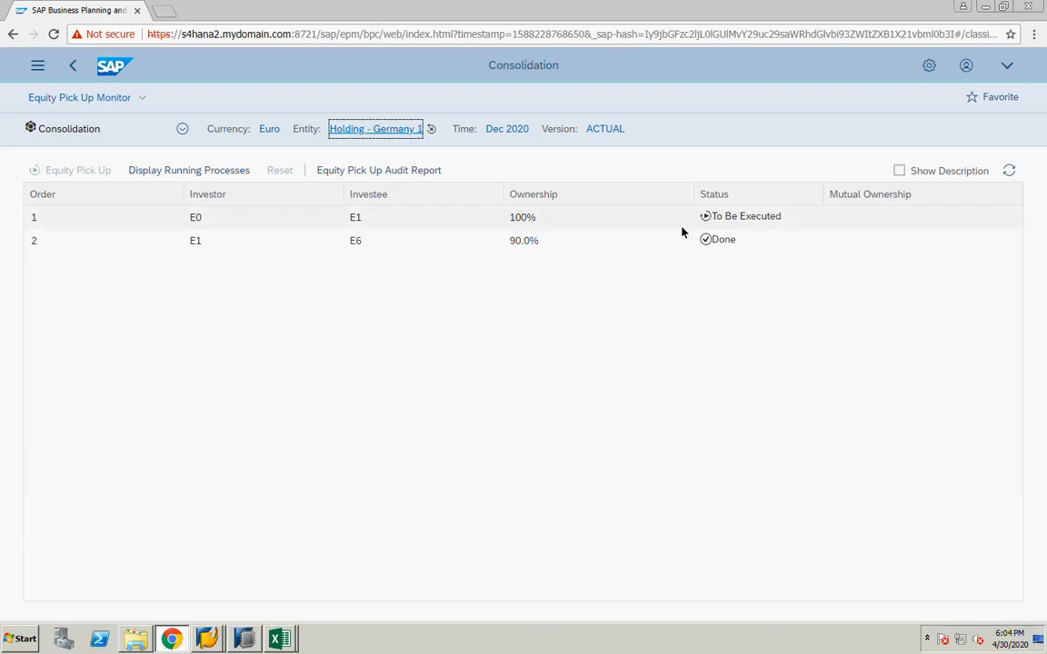
Select the E0–E1 ownership row and open its Equity Pick Up Audit Report
{"action": "left_click", "coordinate": [535, 222]}
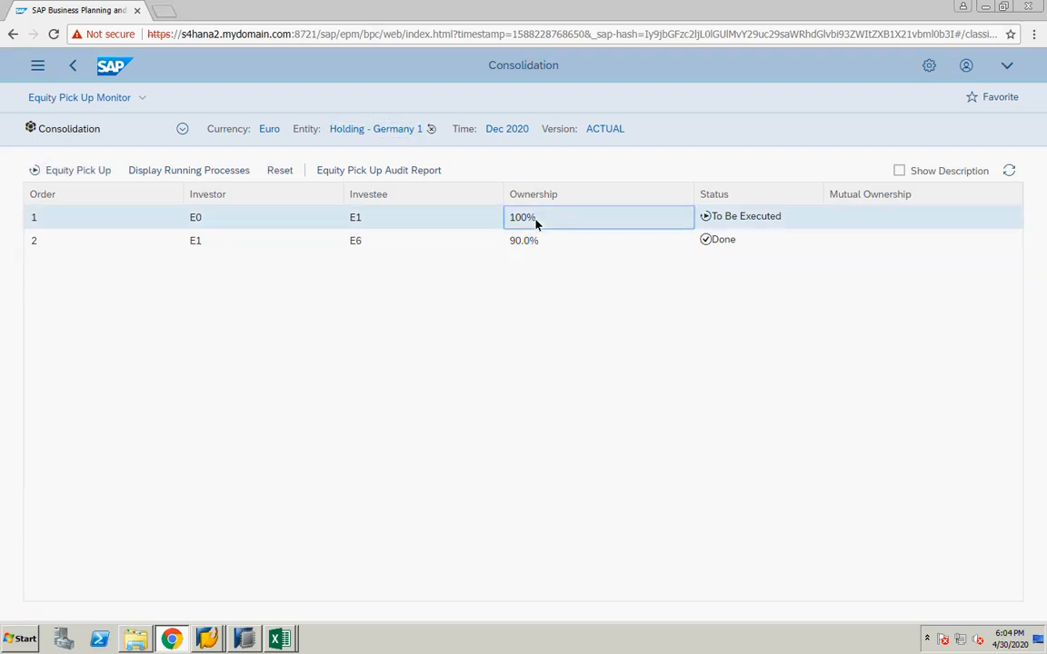
{"action": "left_click", "coordinate": [38, 219]}
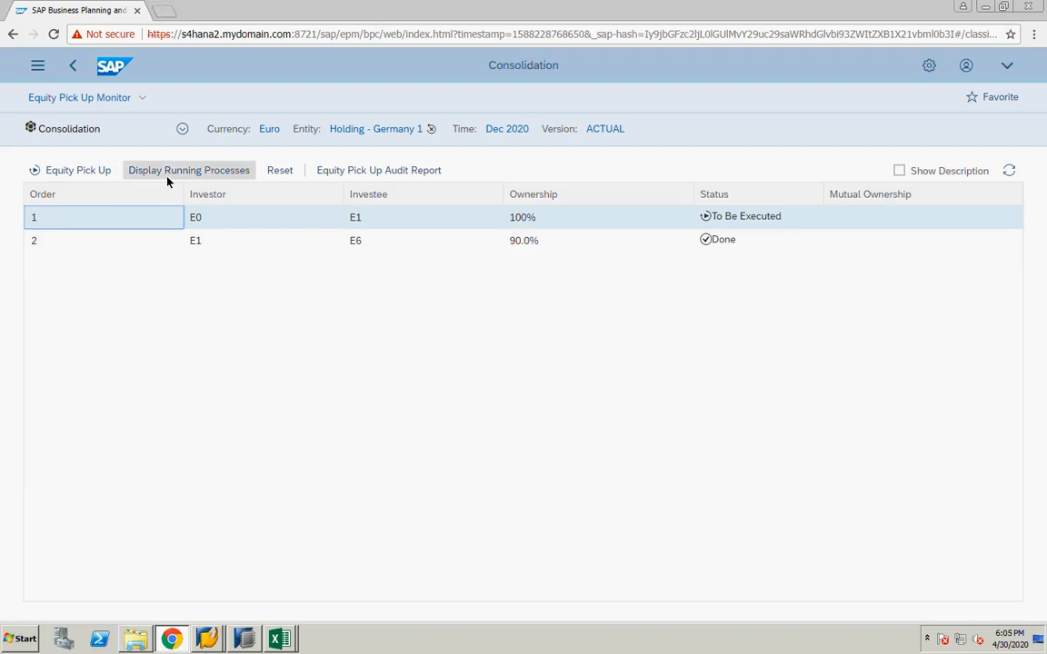
{"action": "left_click", "coordinate": [343, 171]}
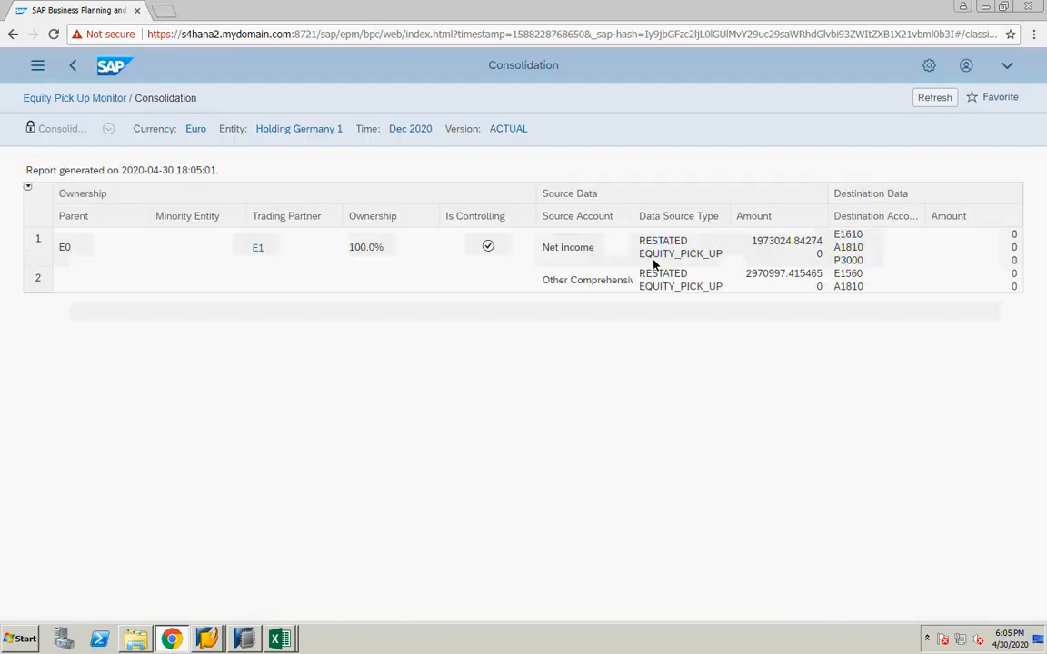
{"action": "left_click", "coordinate": [299, 128]}
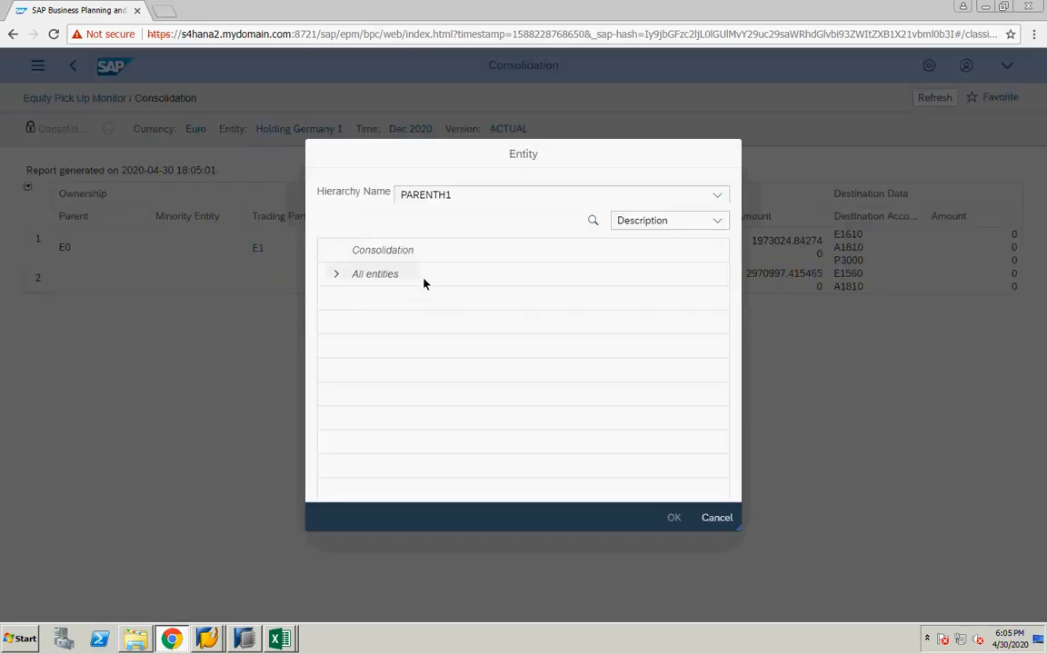
{"action": "left_click", "coordinate": [636, 224]}
{"action": "left_click", "coordinate": [633, 271]}
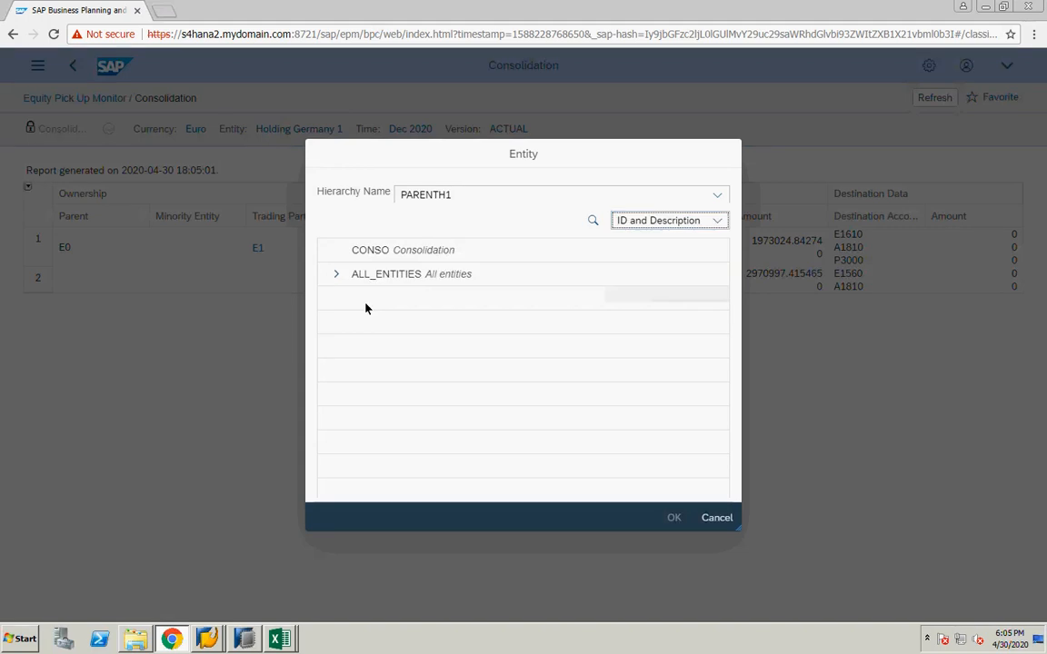
{"action": "left_click", "coordinate": [336, 274]}
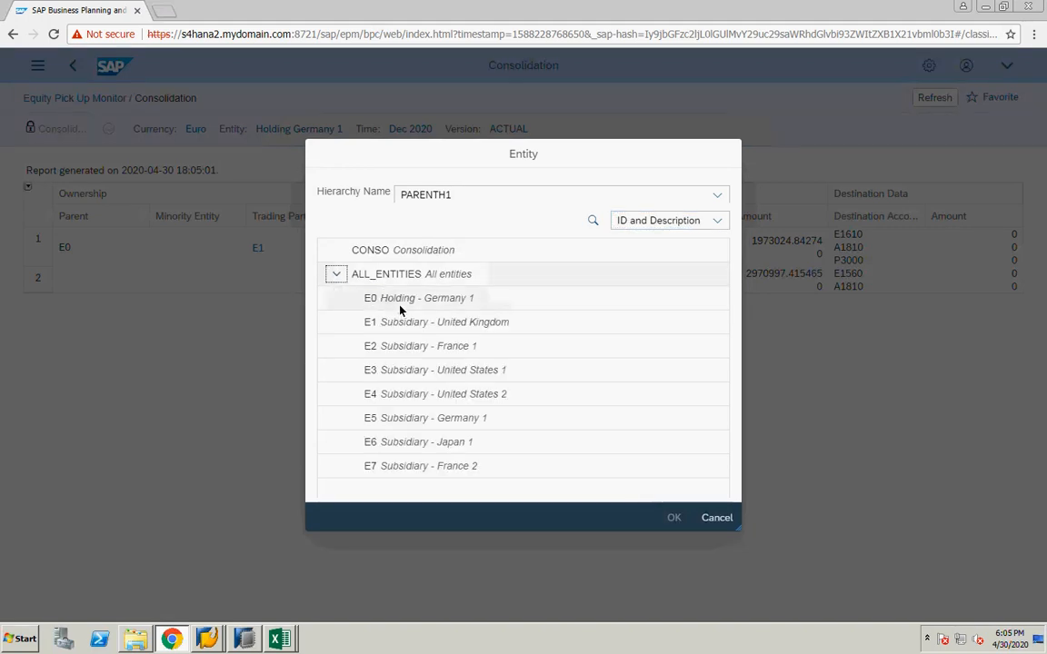
{"action": "left_click", "coordinate": [338, 301]}
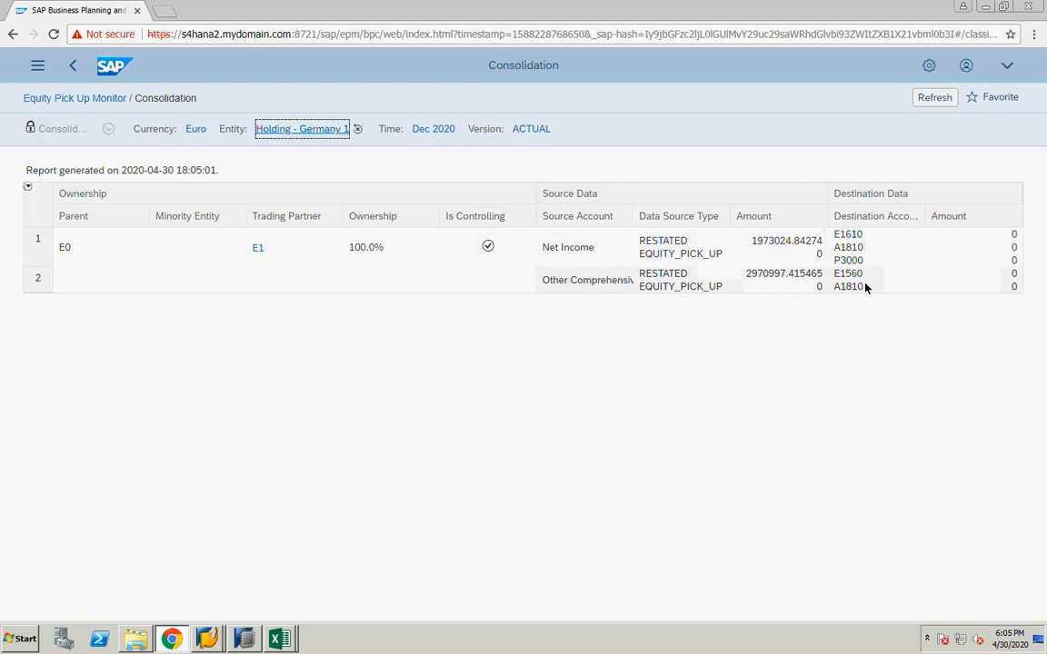
Return to the monitor and run a Full Equity Pick Up for investor E0 on investee E1
{"action": "left_click", "coordinate": [77, 98]}
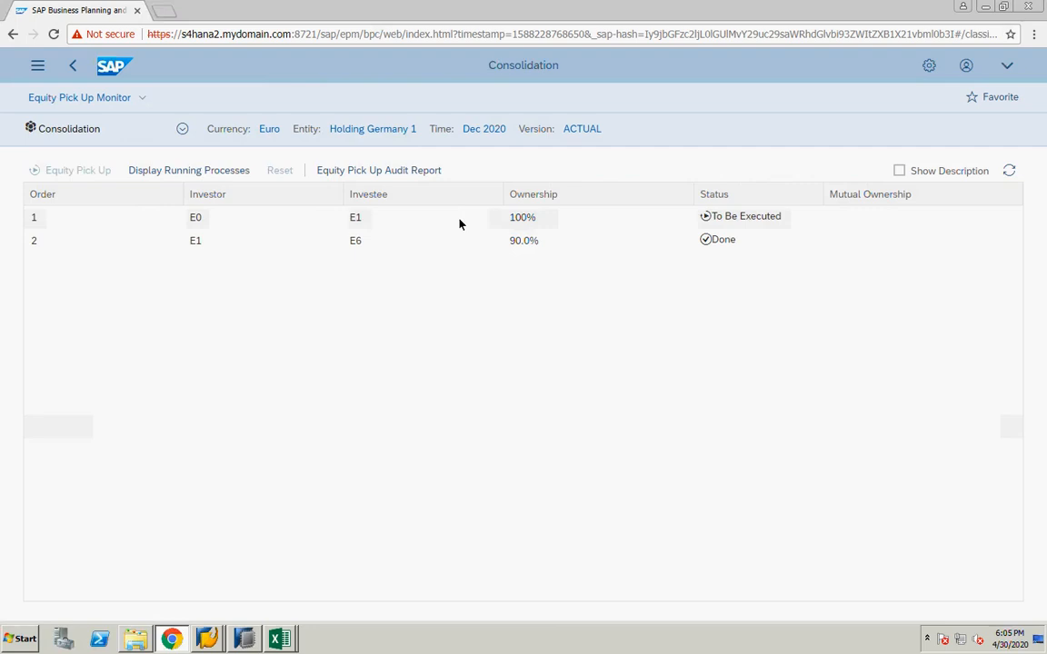
{"action": "left_click", "coordinate": [451, 221]}
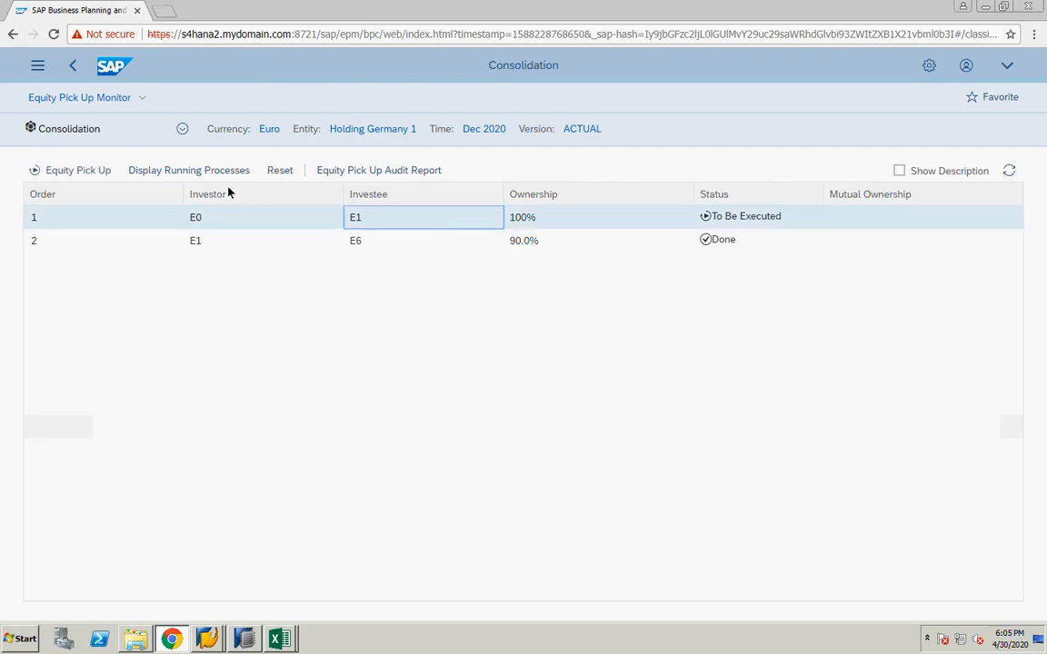
{"action": "left_click", "coordinate": [73, 173]}
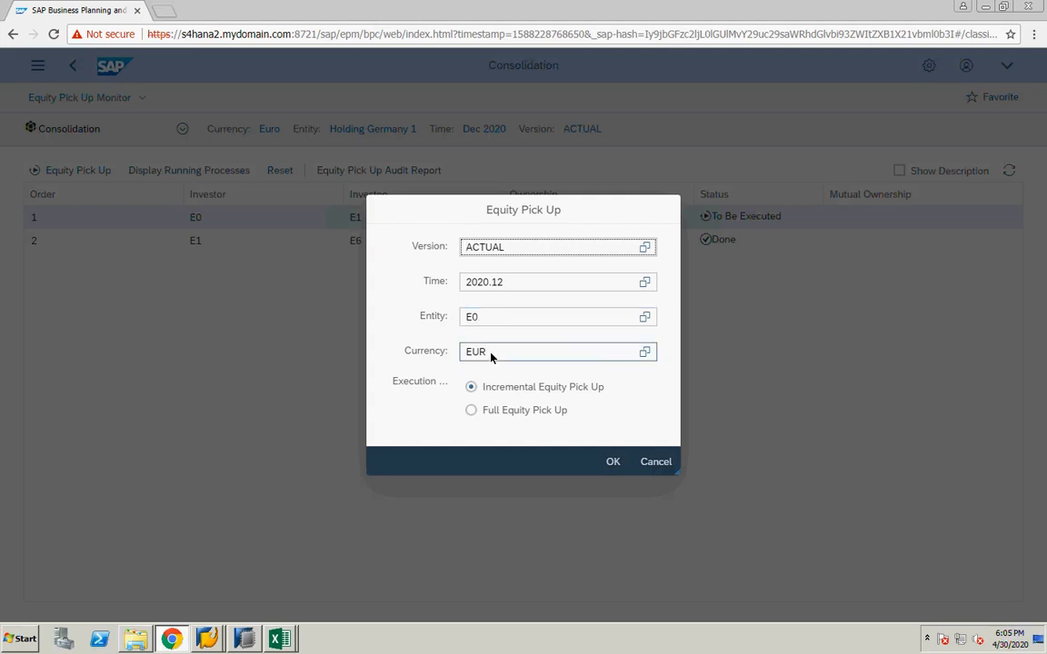
{"action": "left_click", "coordinate": [471, 410]}
{"action": "left_click", "coordinate": [612, 464]}
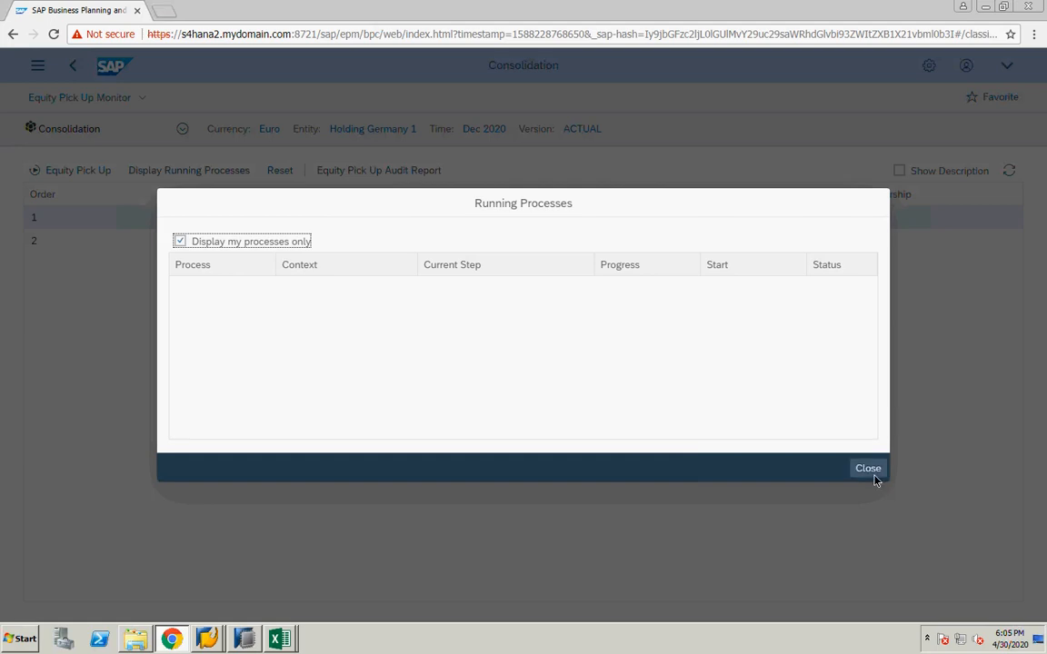
Switch to the sample data sheet and examine the automatically generated equity pickup entries' entity, audit trail and account cells
{"action": "key", "text": "ctrl+Left"}
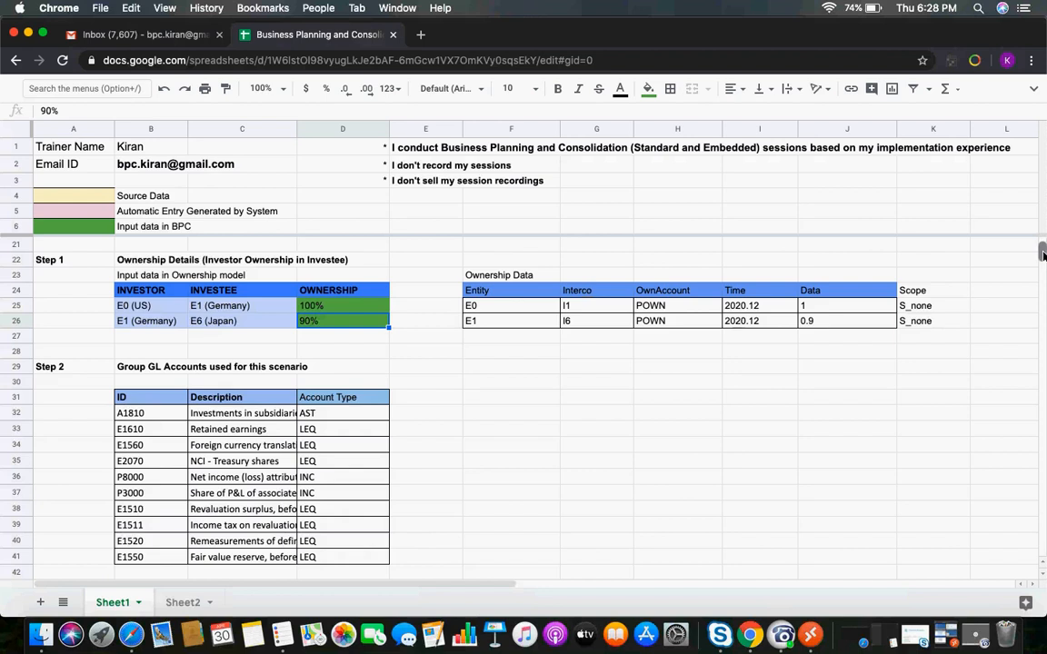
{"action": "scroll", "coordinate": [1044, 255], "scroll_direction": "down", "scroll_amount": 10}
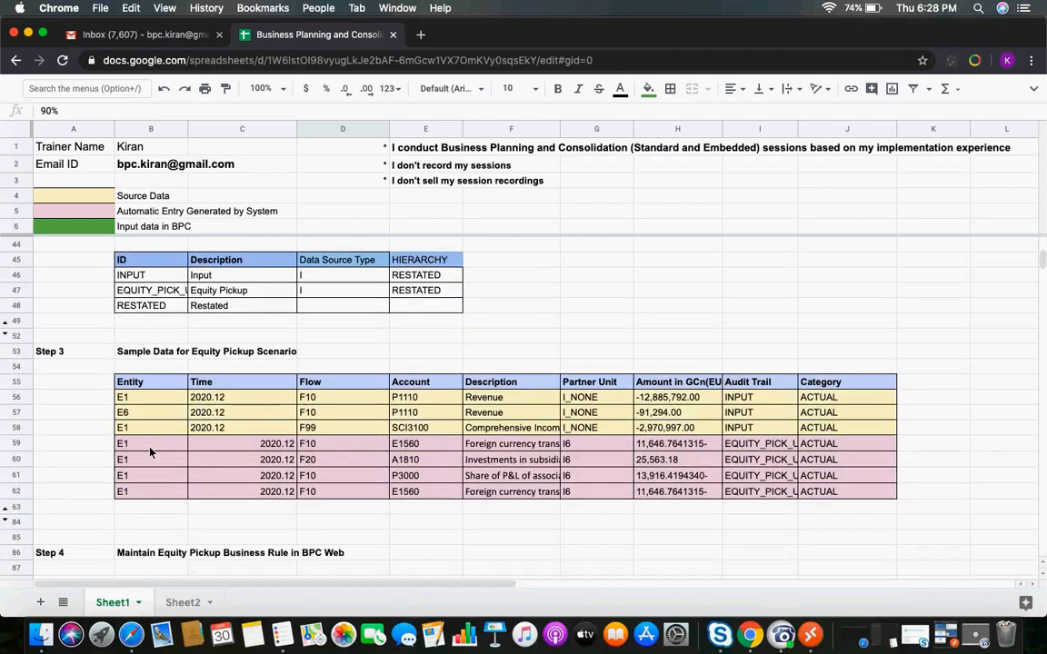
{"action": "left_click", "coordinate": [151, 452]}
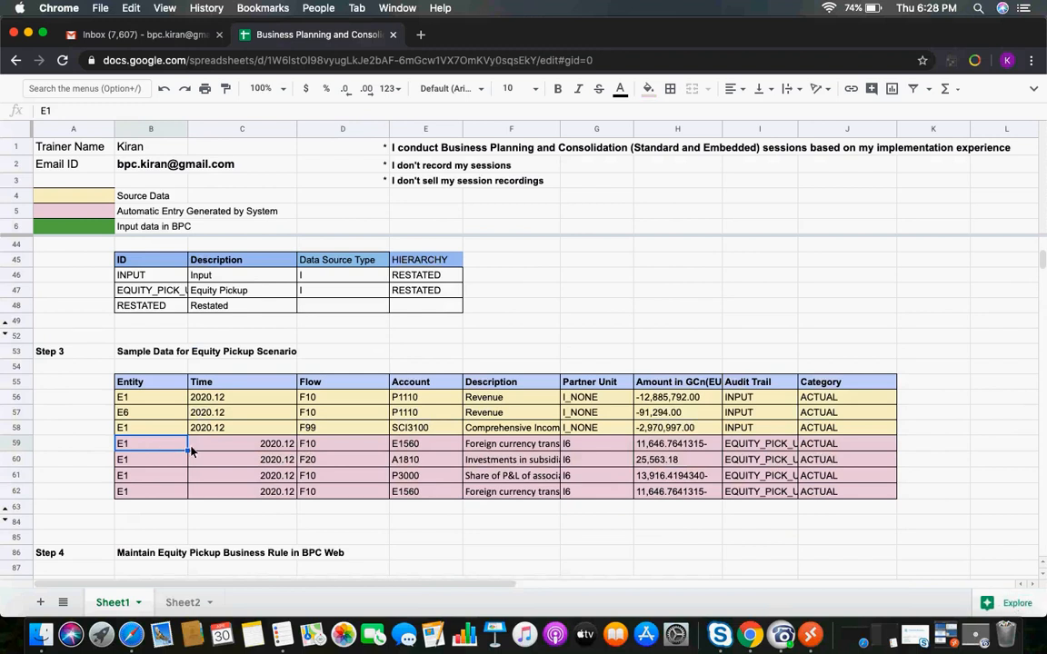
{"action": "left_click", "coordinate": [756, 447]}
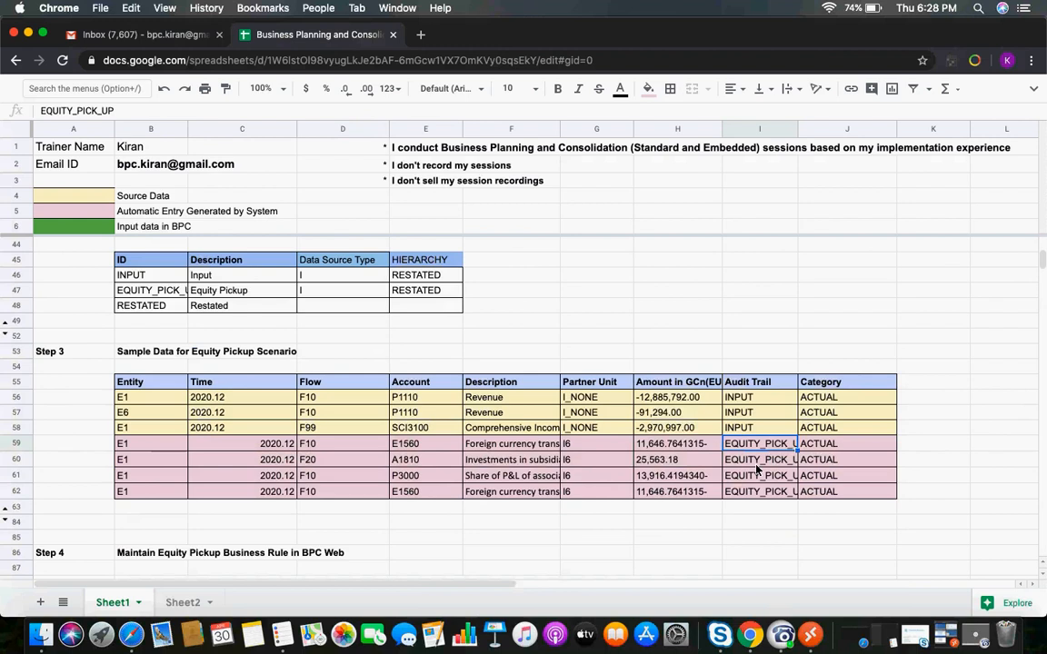
{"action": "left_click", "coordinate": [405, 445]}
{"action": "left_click", "coordinate": [402, 460]}
{"action": "left_click", "coordinate": [414, 477]}
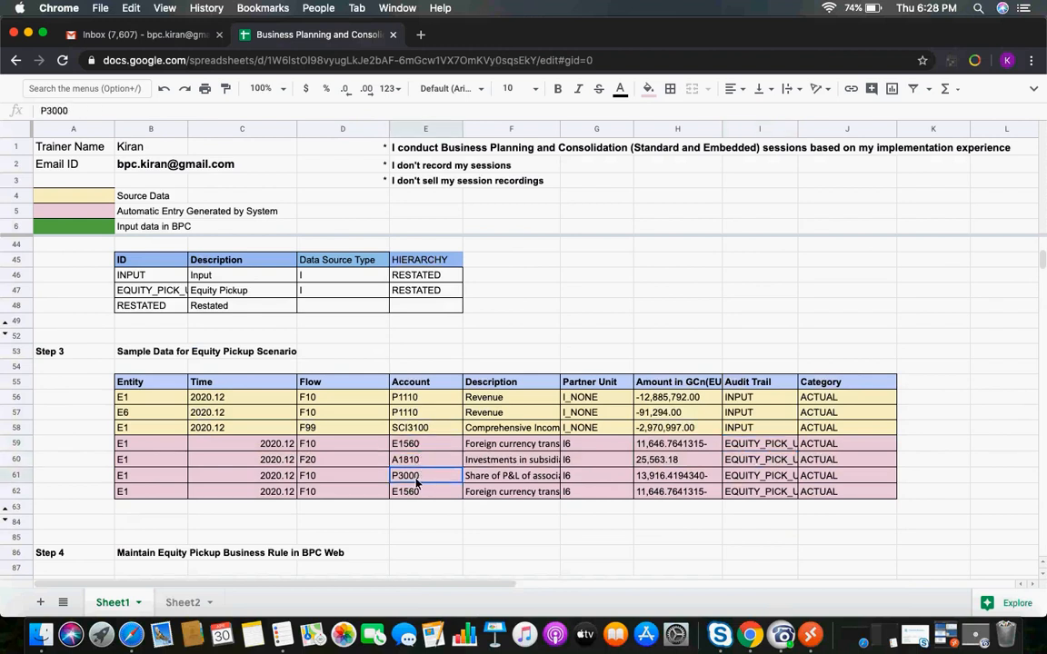
{"action": "left_click", "coordinate": [416, 493]}
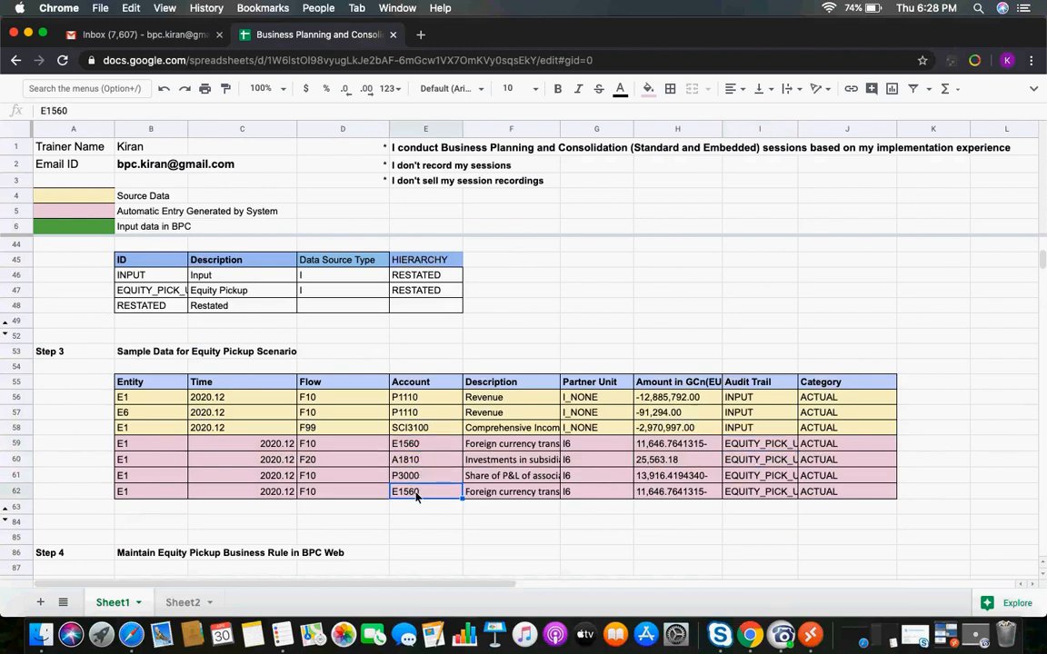
Return to the Equity Pick Up Monitor and open the Equity Pick Up Audit Report for investor E0 on E1
{"action": "left_click", "coordinate": [810, 636]}
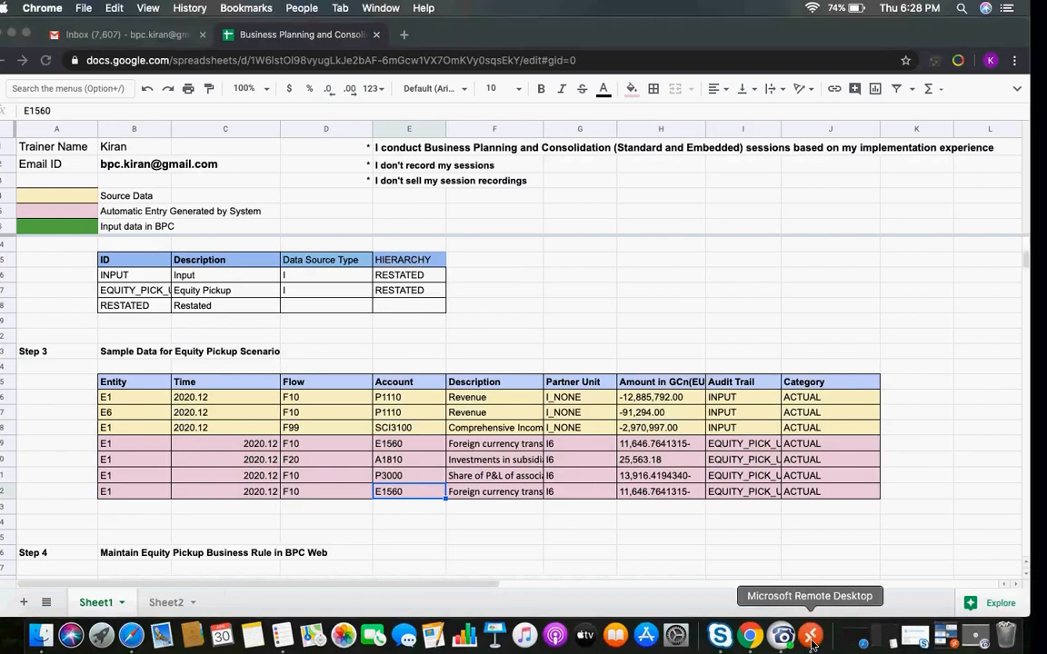
{"action": "left_click", "coordinate": [866, 471]}
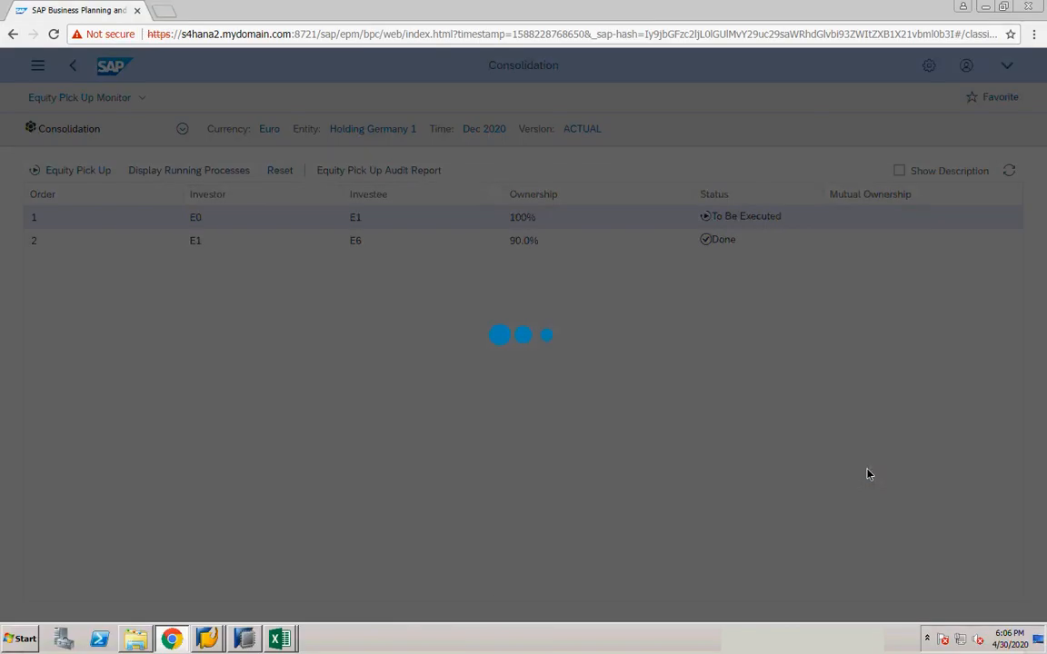
{"action": "left_click", "coordinate": [350, 173]}
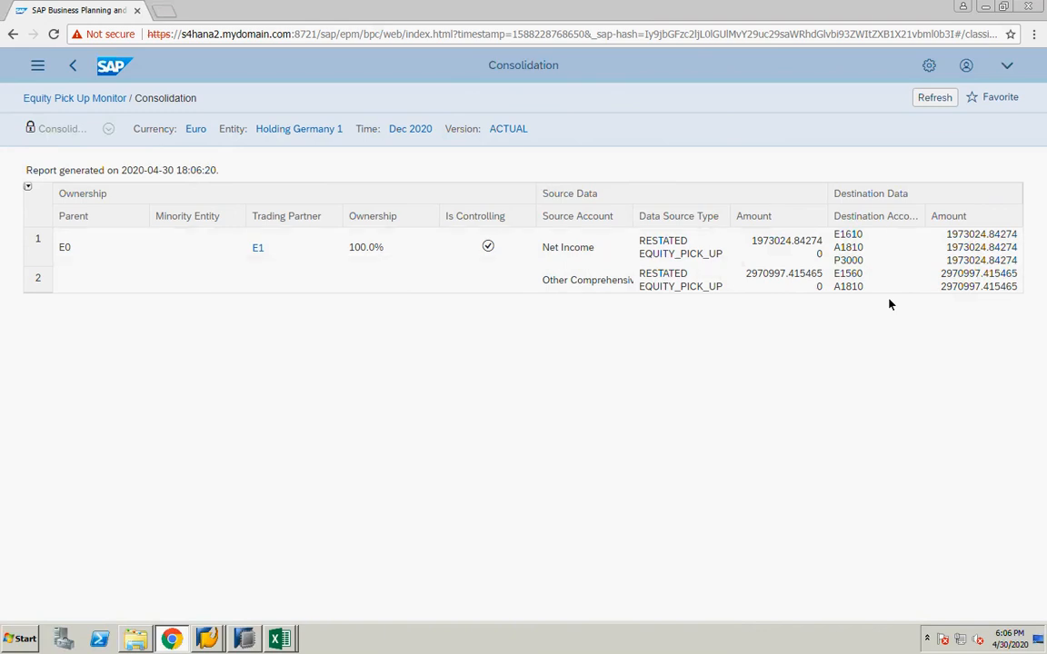
Close the 91 INCOME STATEMENT1 and Book1 Excel workbooks without saving changes
{"action": "left_click", "coordinate": [279, 638]}
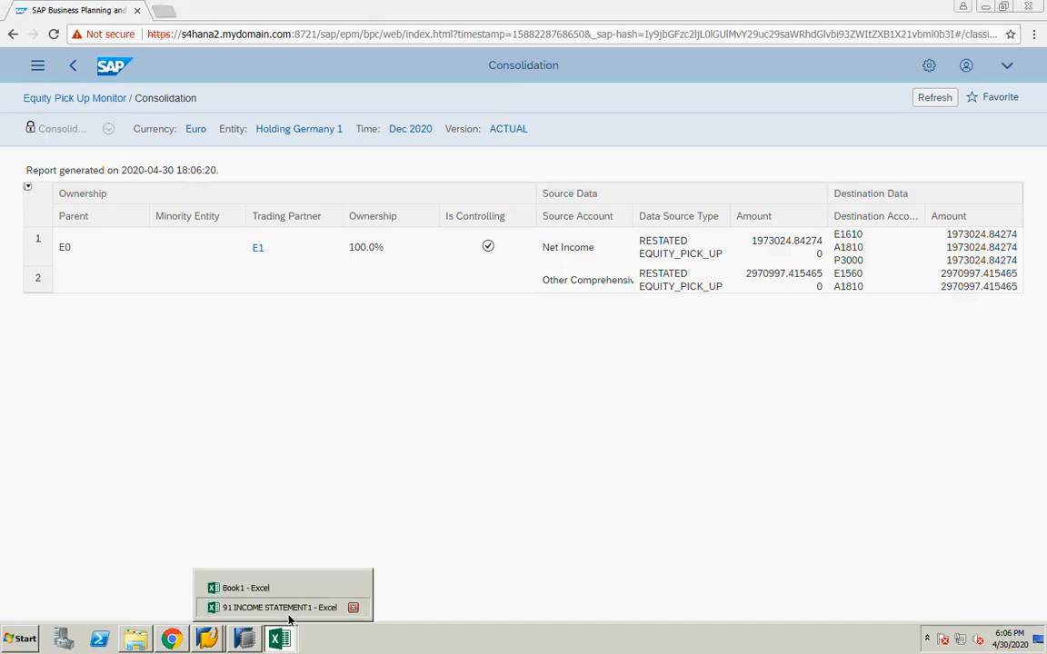
{"action": "left_click", "coordinate": [287, 611]}
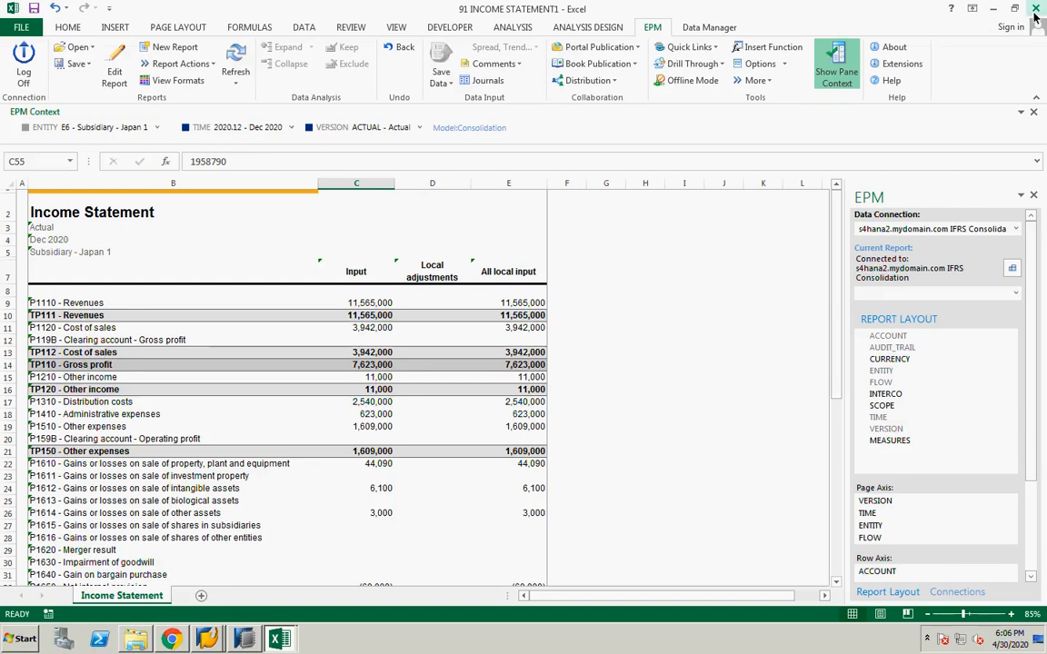
{"action": "left_click", "coordinate": [1035, 10]}
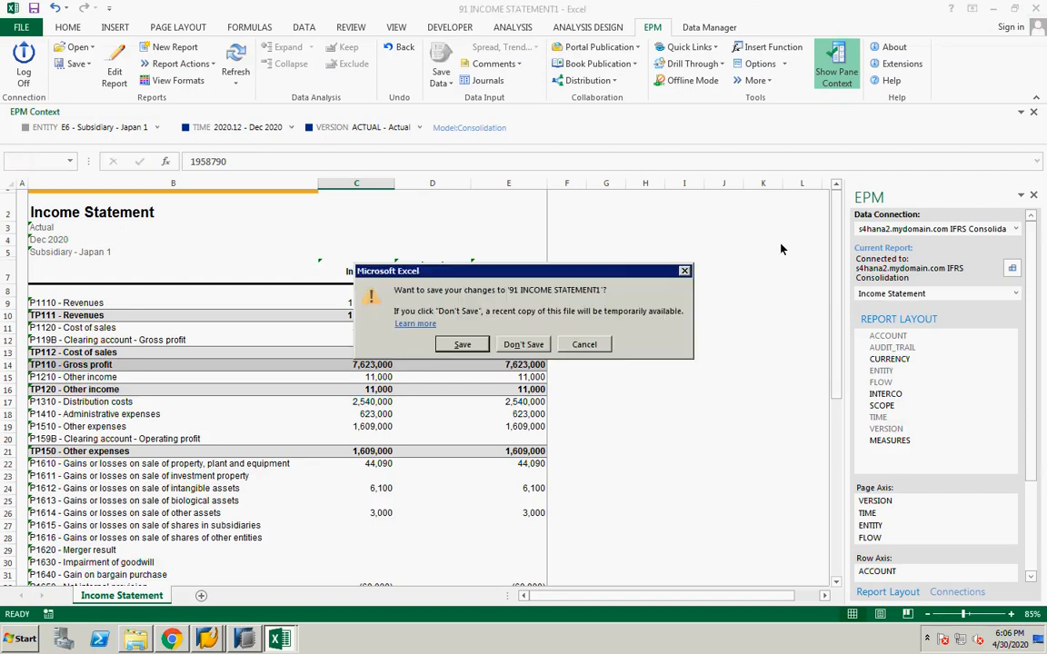
{"action": "left_click", "coordinate": [524, 345]}
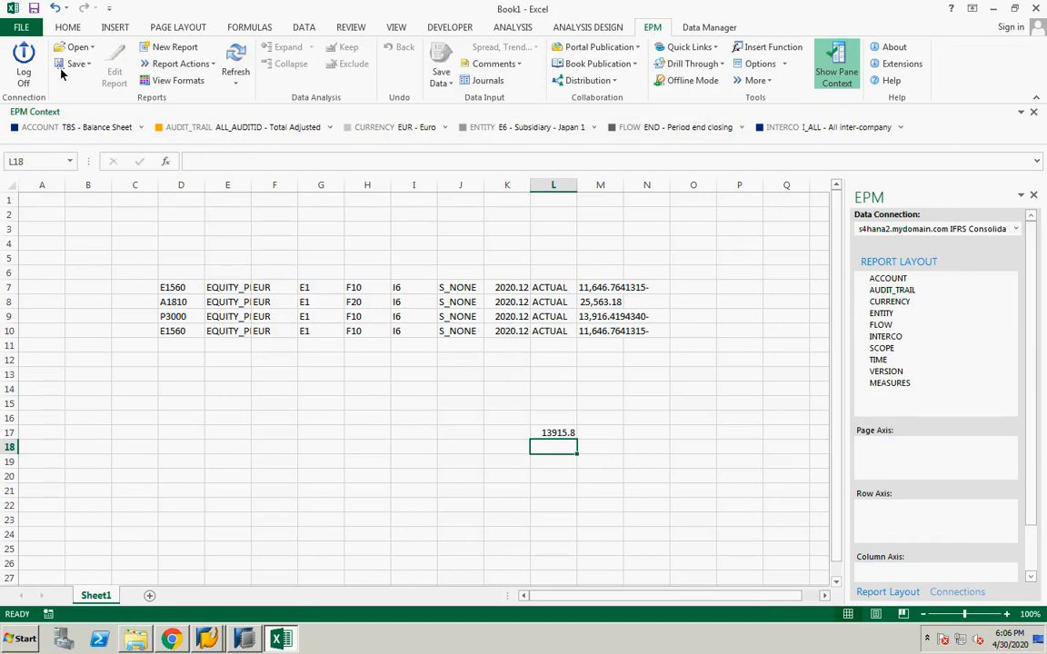
{"action": "left_click", "coordinate": [26, 65]}
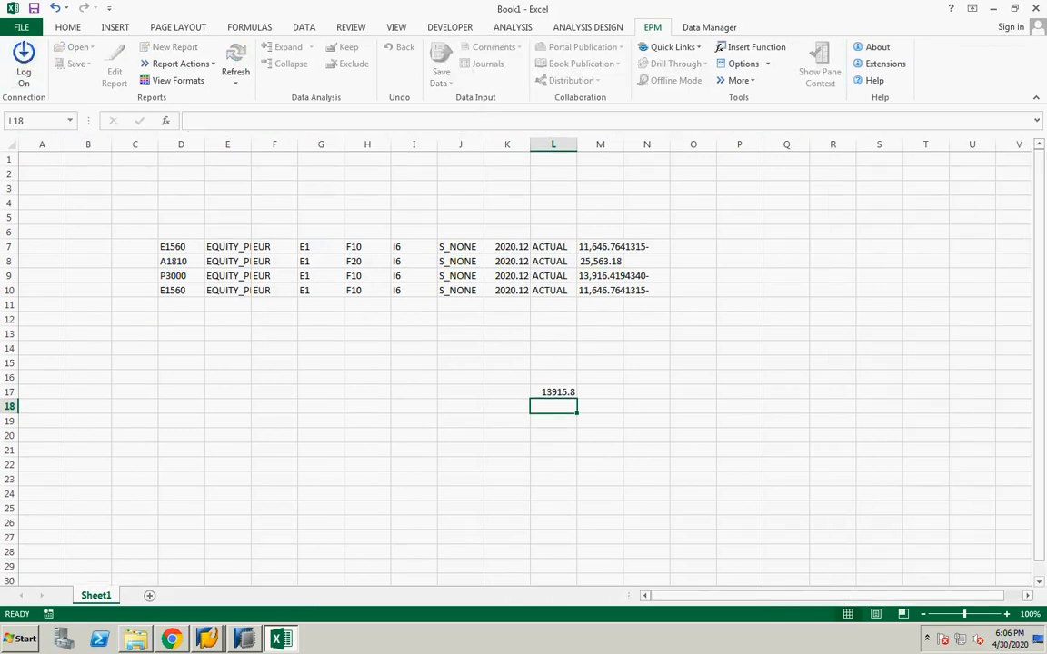
{"action": "left_click", "coordinate": [1039, 10]}
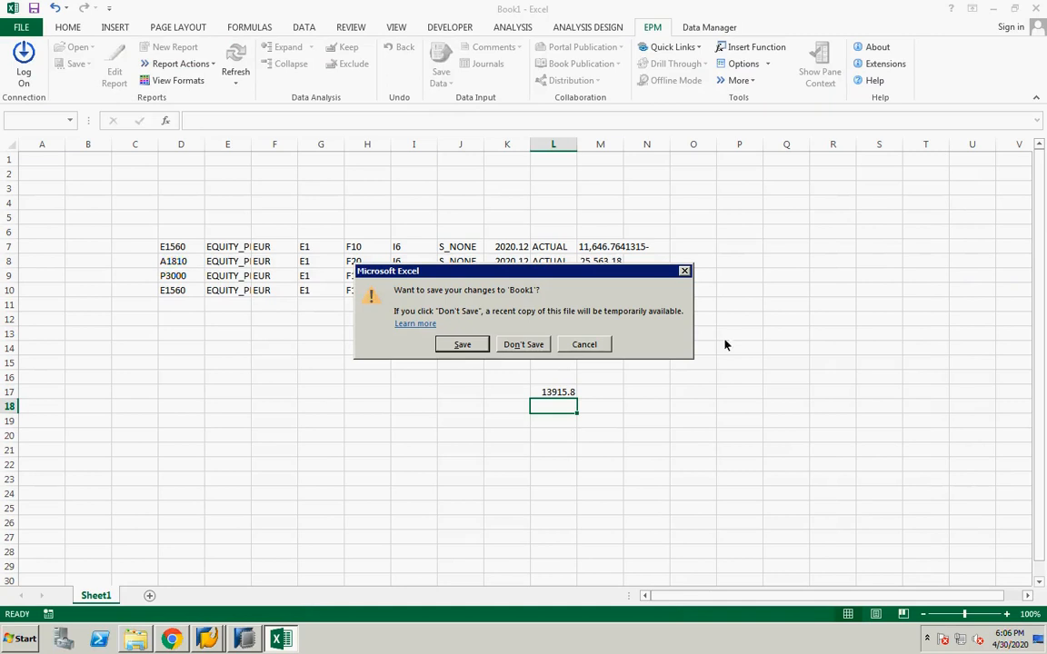
{"action": "left_click", "coordinate": [521, 344]}
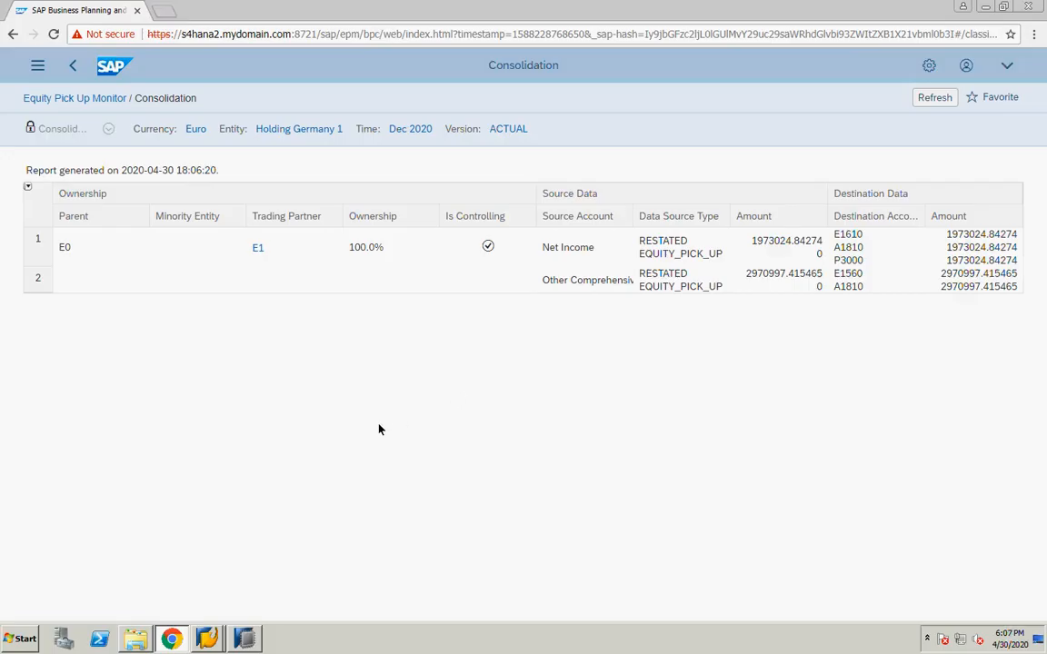
Launch the EPM Plug-in for Microsoft Office Excel and connect to the IFRS Ownership model
{"action": "left_click", "coordinate": [935, 68]}
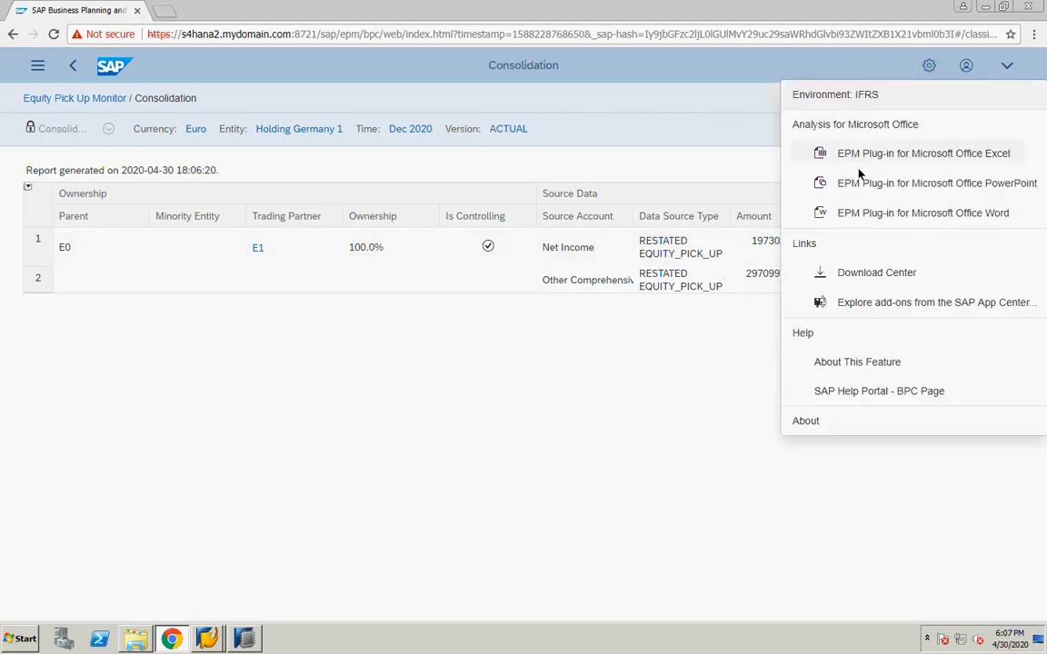
{"action": "left_click", "coordinate": [859, 157]}
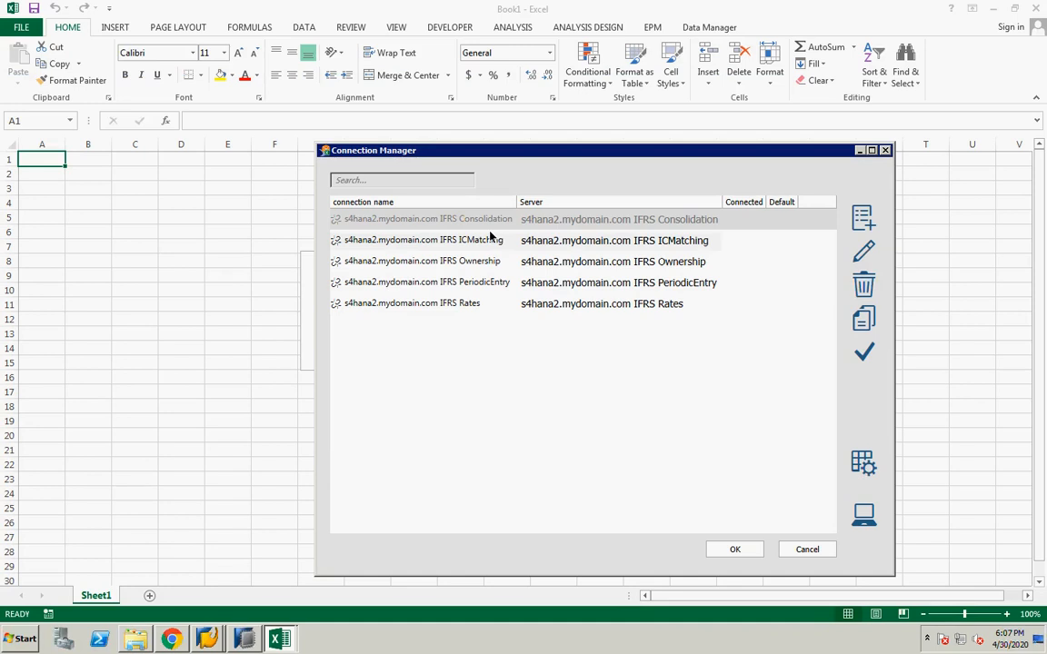
{"action": "left_click", "coordinate": [480, 266]}
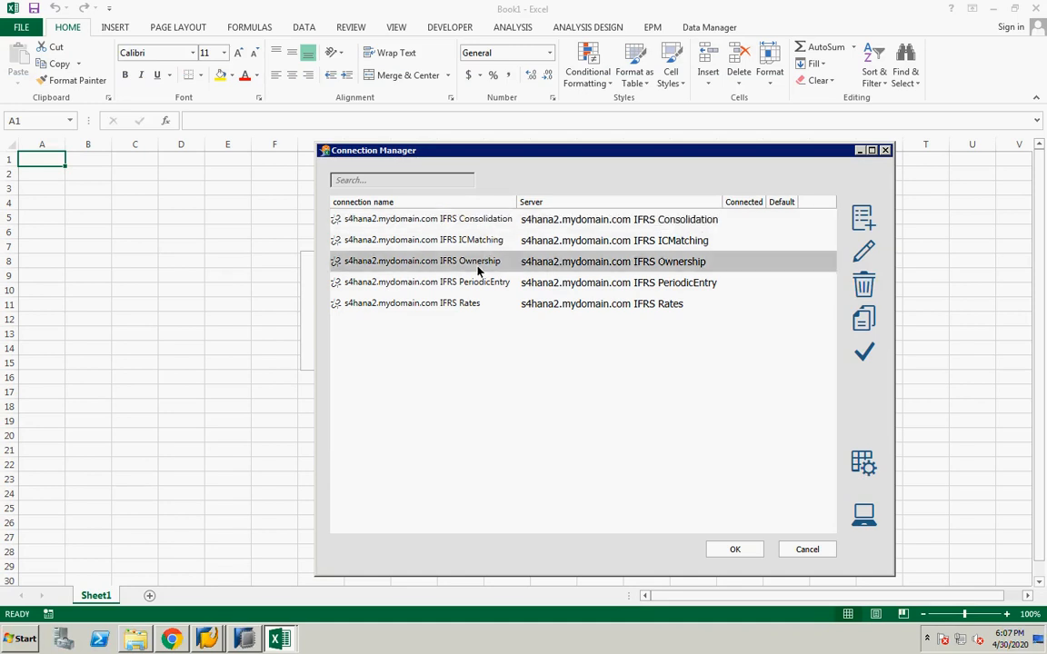
{"action": "left_click", "coordinate": [729, 552]}
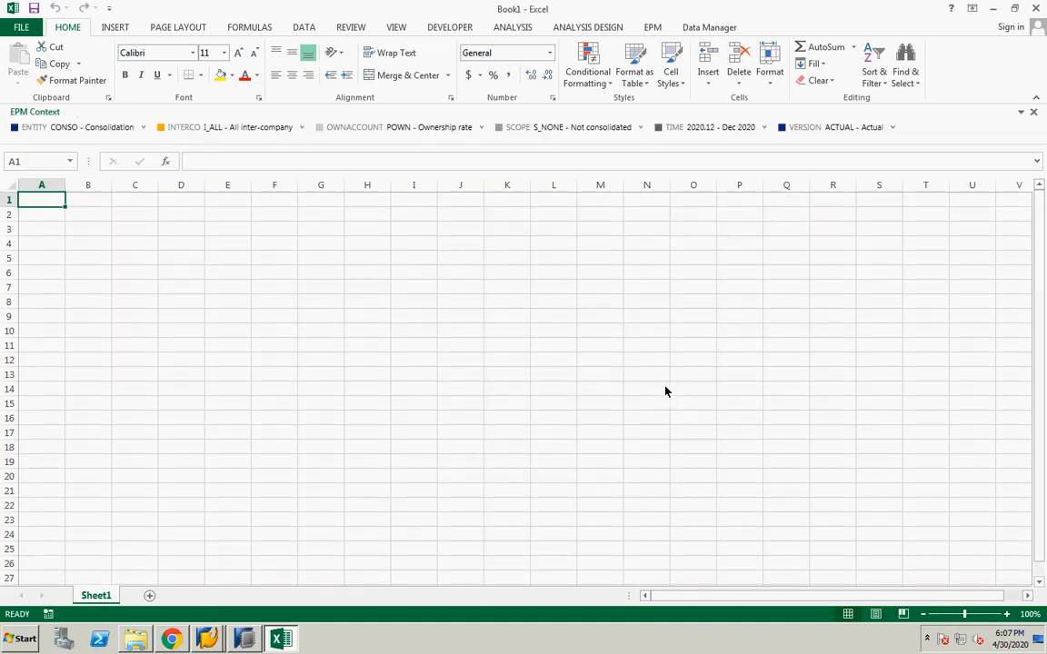
Open EPU Ownership Rates.xlsx from the Kiran server folder and examine its entity, interco and ownership rate cells
{"action": "left_click", "coordinate": [651, 27]}
{"action": "left_click", "coordinate": [79, 47]}
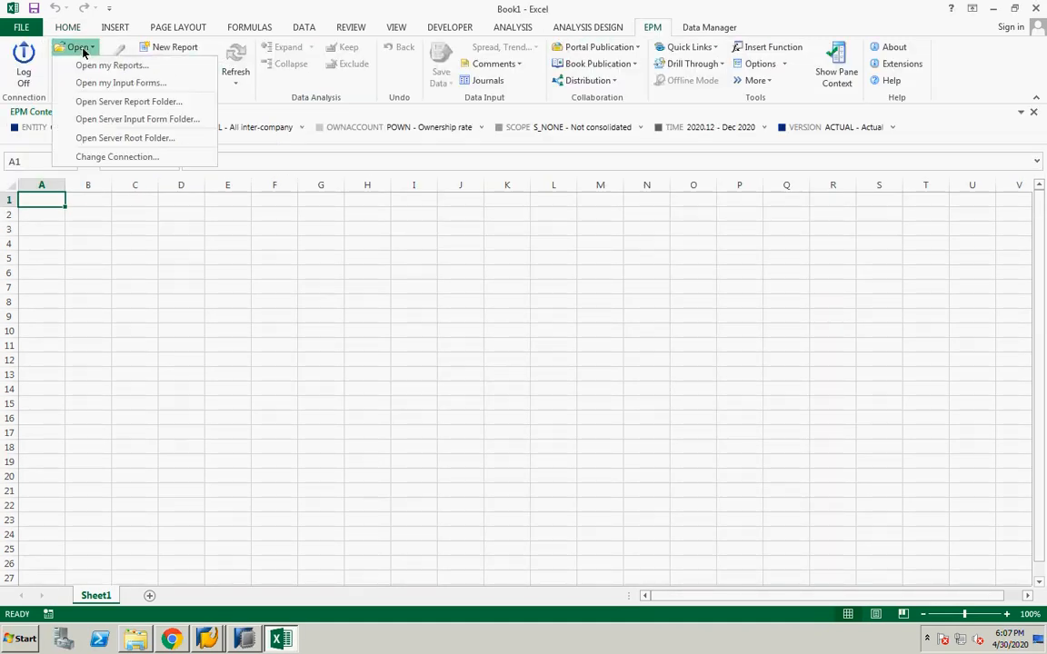
{"action": "left_click", "coordinate": [95, 137]}
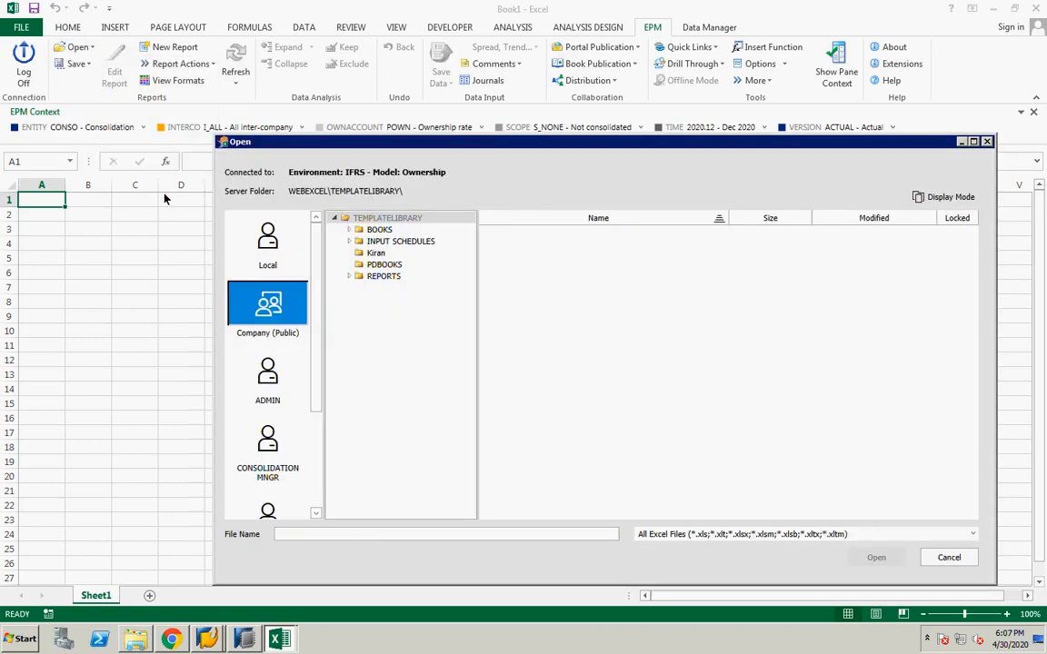
{"action": "left_click", "coordinate": [376, 252]}
{"action": "left_click", "coordinate": [550, 233]}
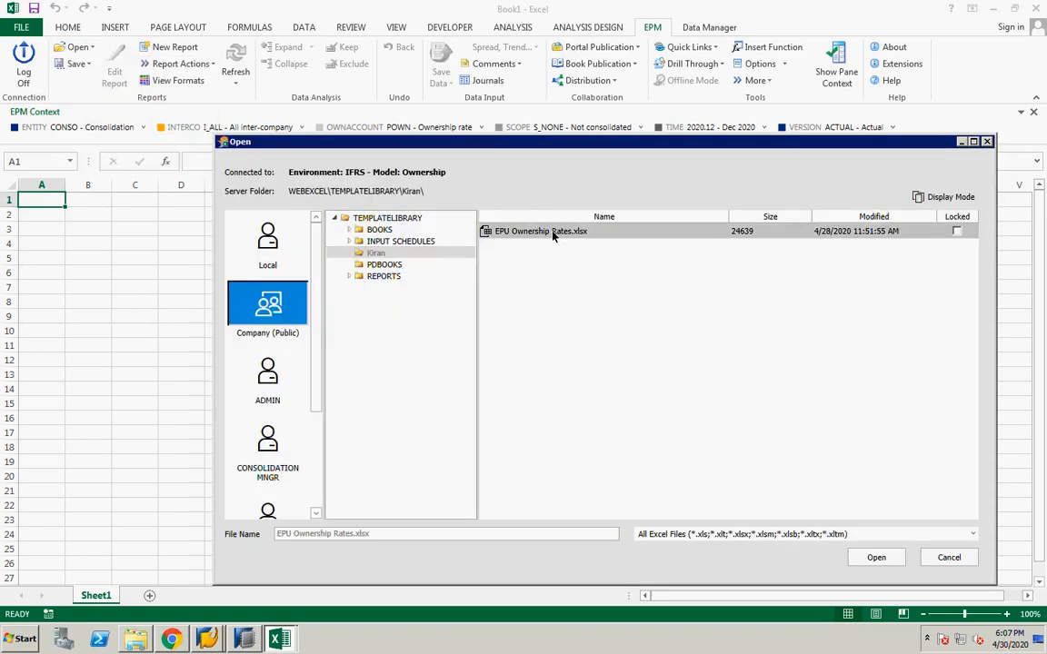
{"action": "left_click", "coordinate": [876, 557]}
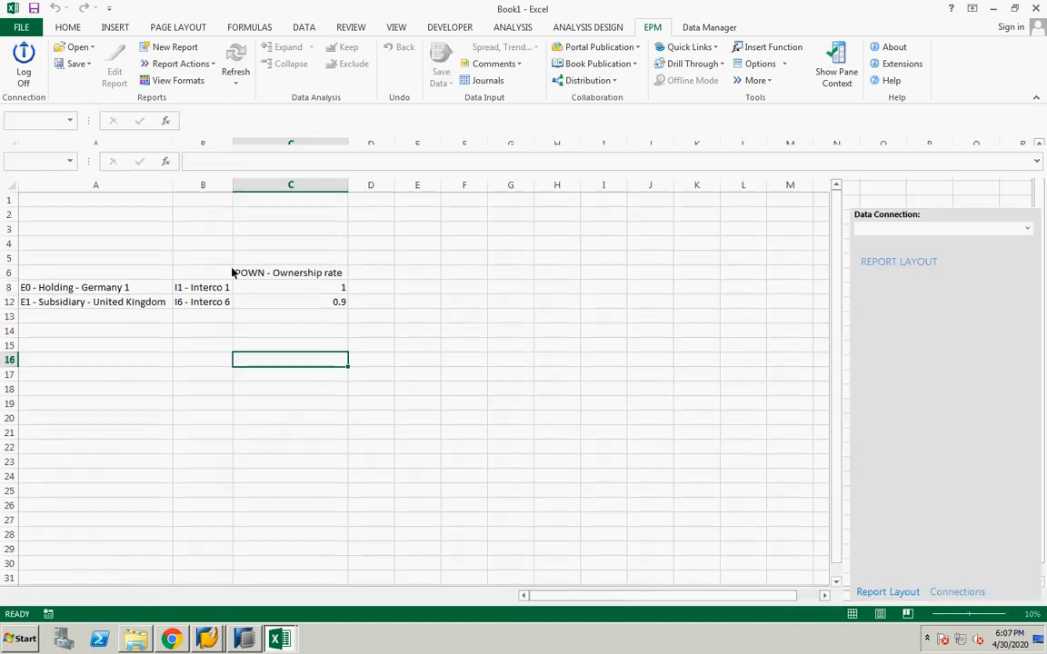
{"action": "left_click", "coordinate": [70, 290]}
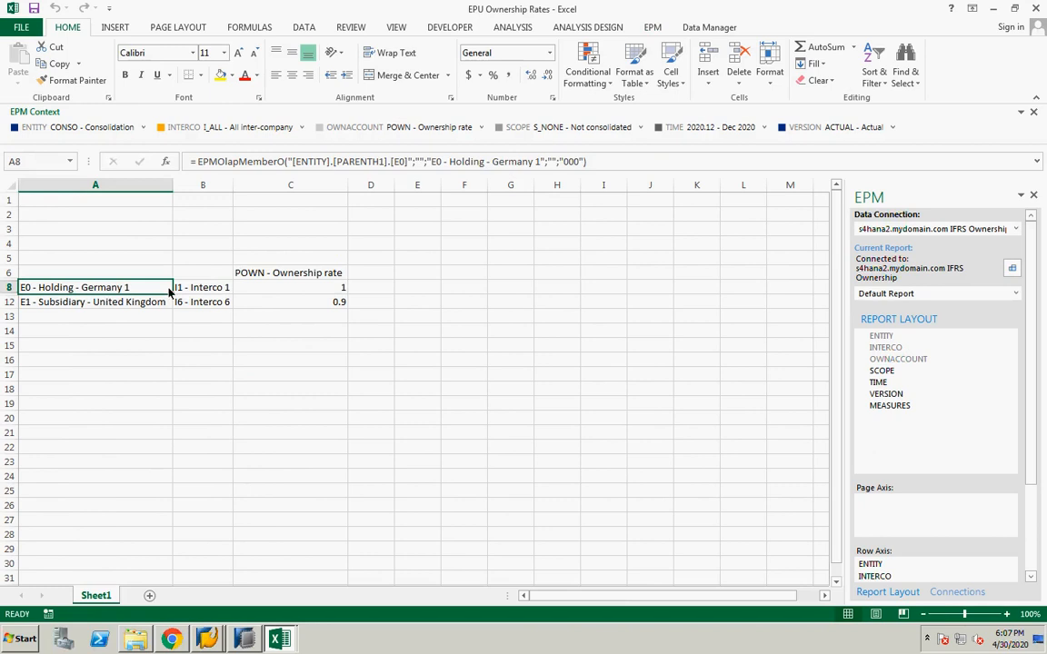
{"action": "left_click", "coordinate": [188, 289]}
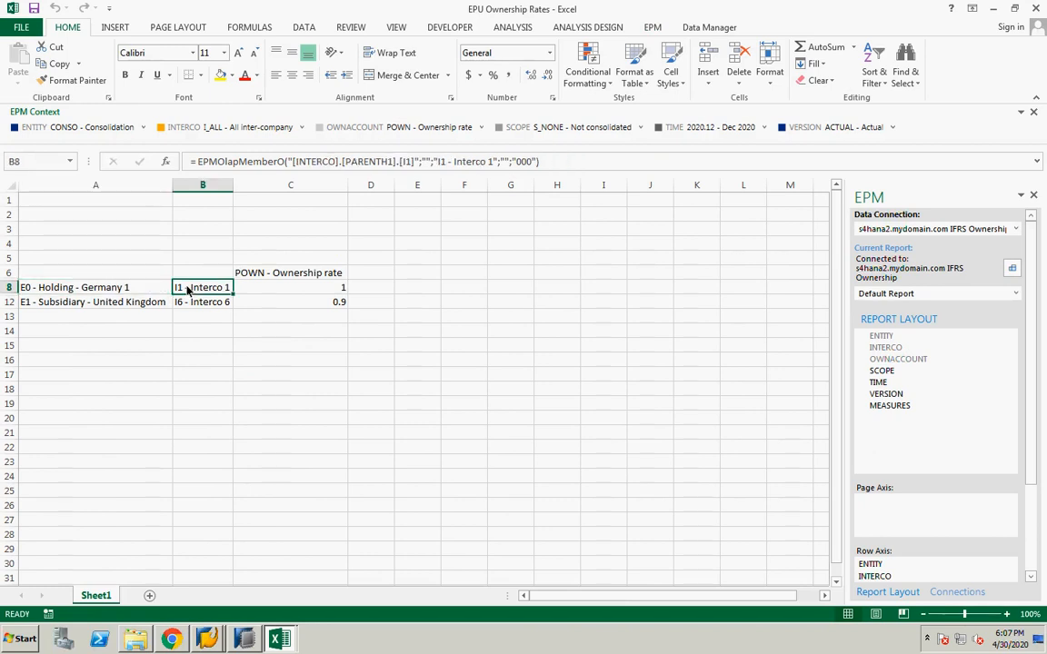
{"action": "left_click", "coordinate": [340, 289]}
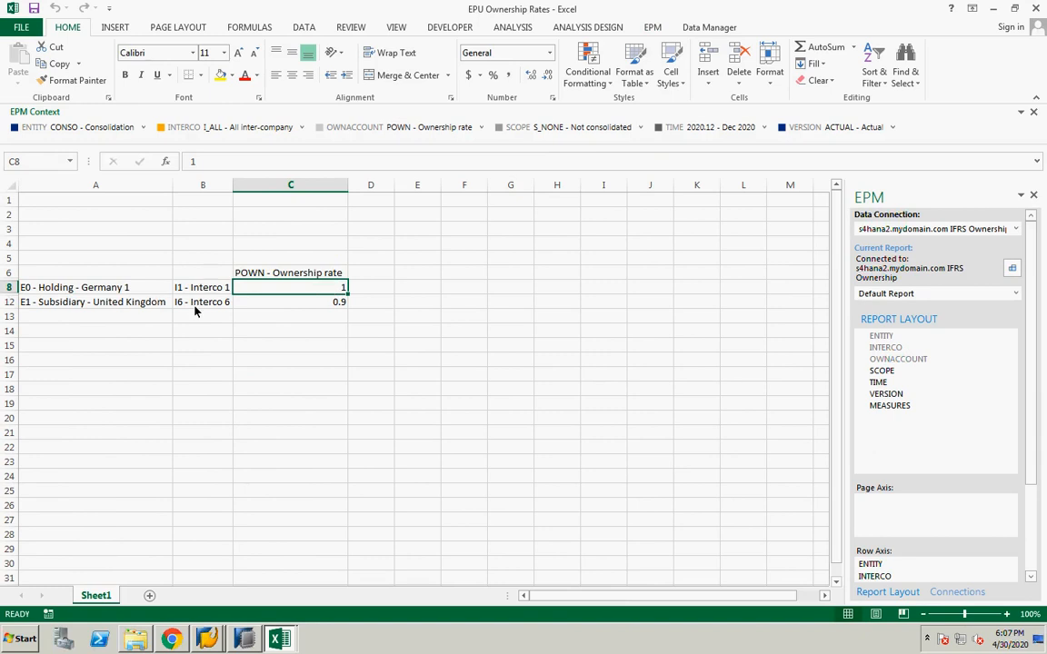
{"action": "left_click", "coordinate": [322, 306]}
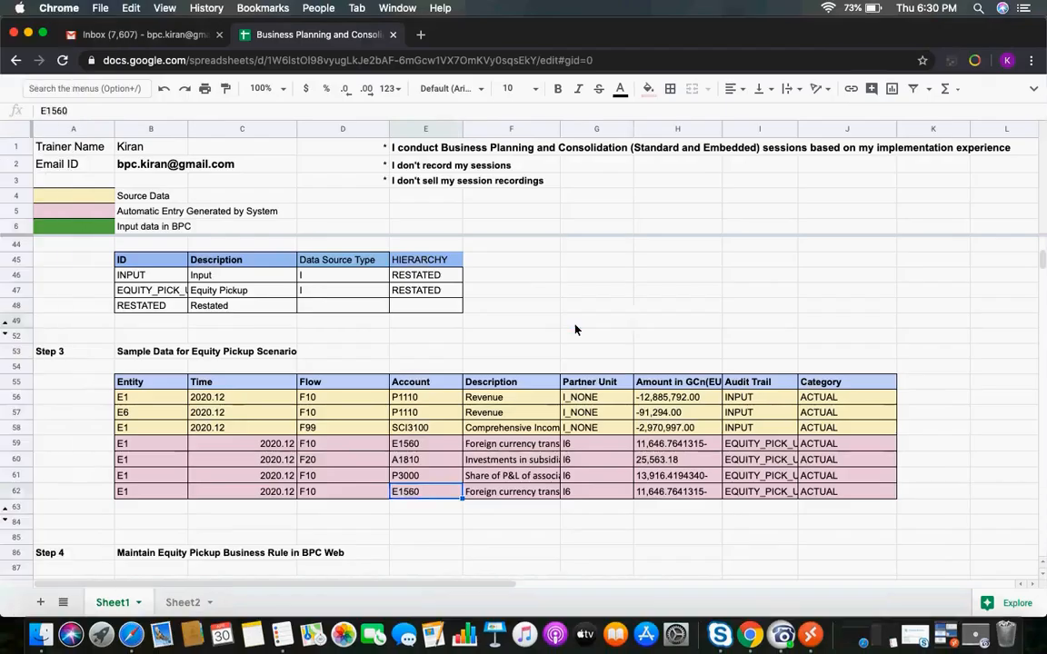
Go back to the Equity Pick Up Monitor and regenerate the Equity Pick Up Audit Report
{"action": "left_click", "coordinate": [576, 324]}
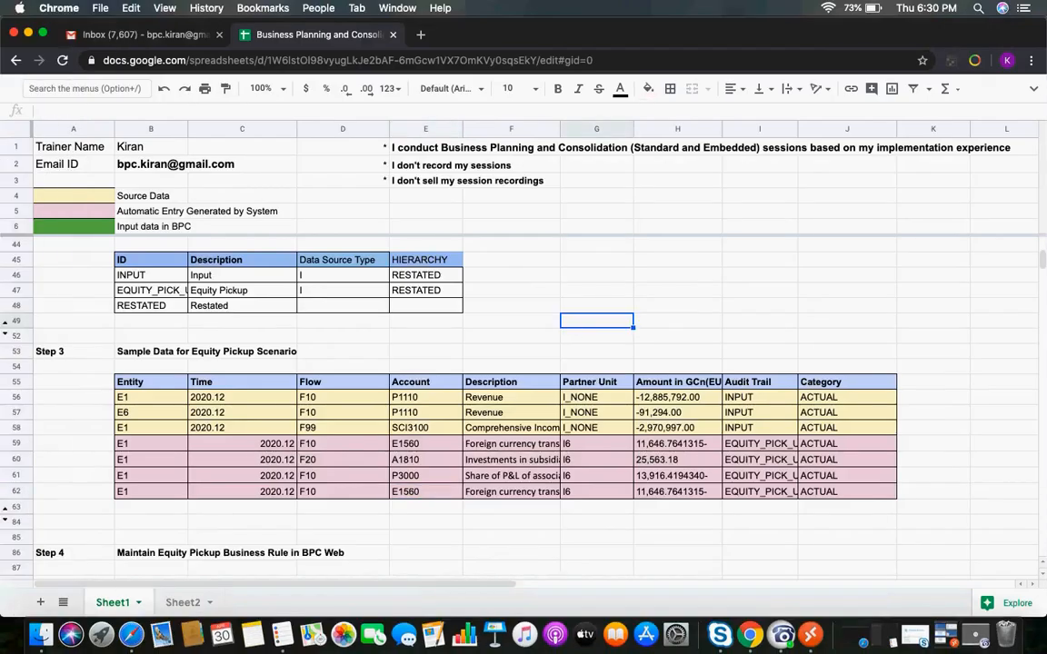
{"action": "mouse_move", "coordinate": [1044, 267]}
{"action": "left_mouse_down"}
{"action": "mouse_move", "coordinate": [1044, 293]}
{"action": "mouse_move", "coordinate": [1042, 247]}
{"action": "left_mouse_up"}
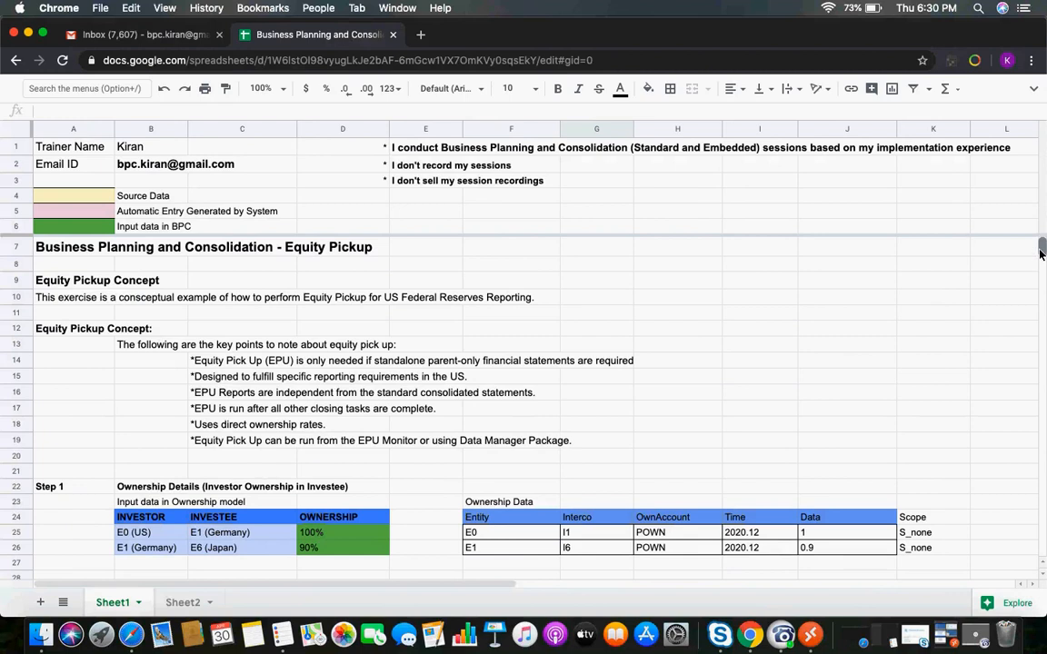
{"action": "left_click", "coordinate": [677, 298]}
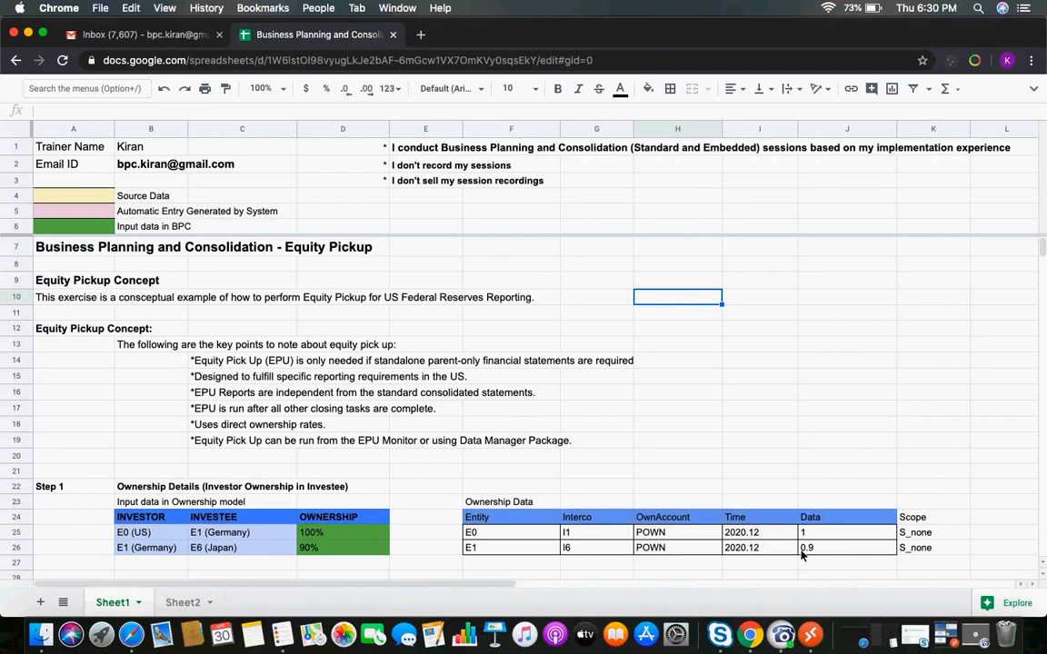
{"action": "left_click", "coordinate": [811, 636]}
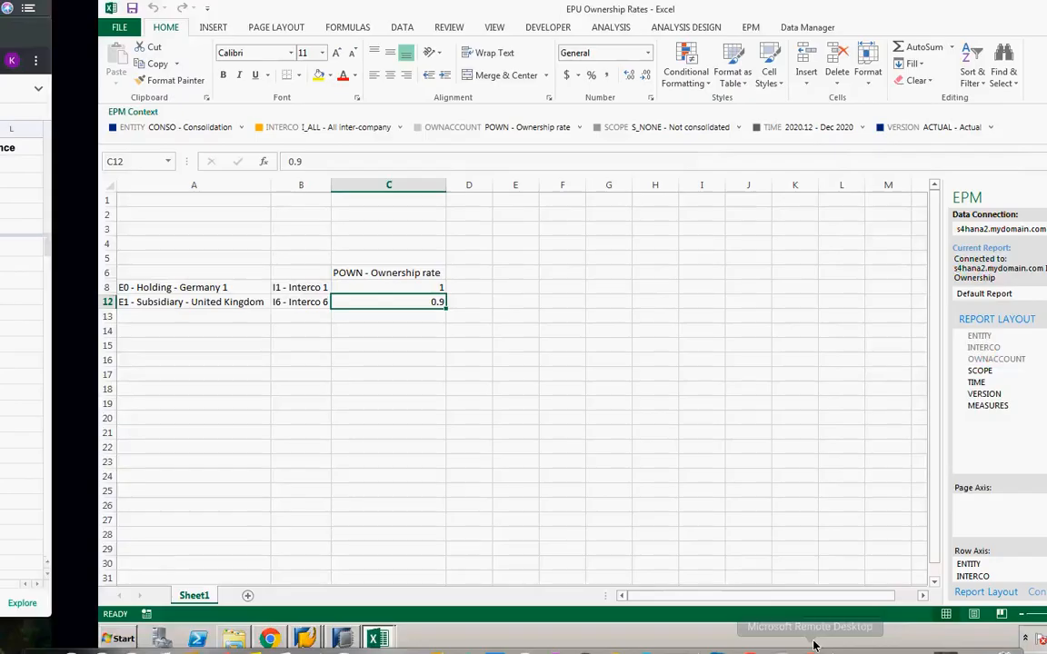
{"action": "left_click", "coordinate": [173, 640]}
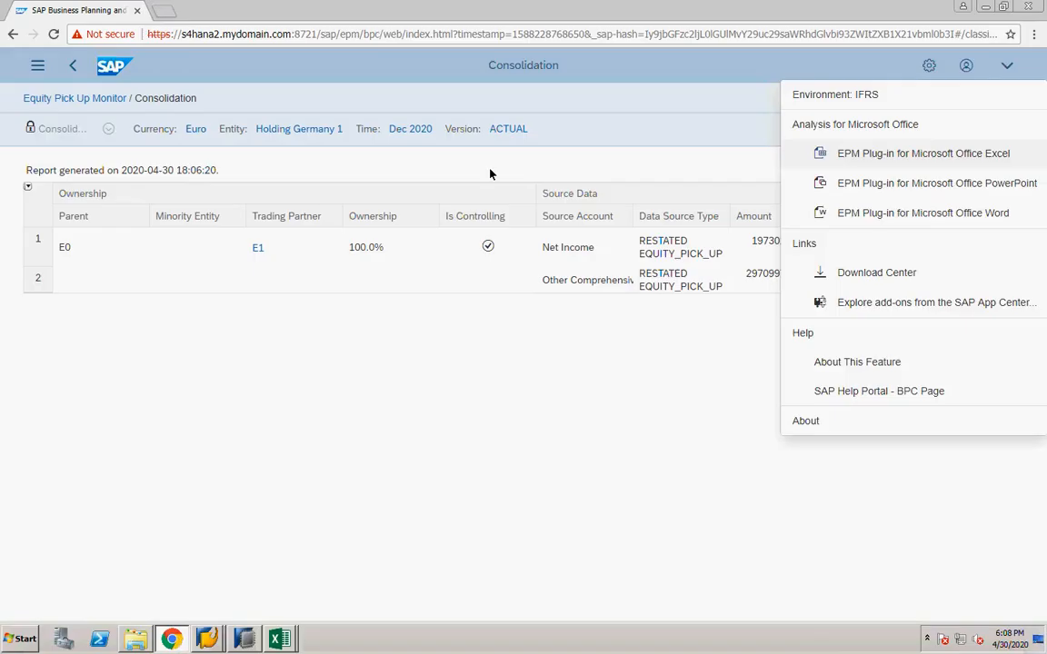
{"action": "left_click", "coordinate": [491, 172]}
{"action": "left_click", "coordinate": [61, 102]}
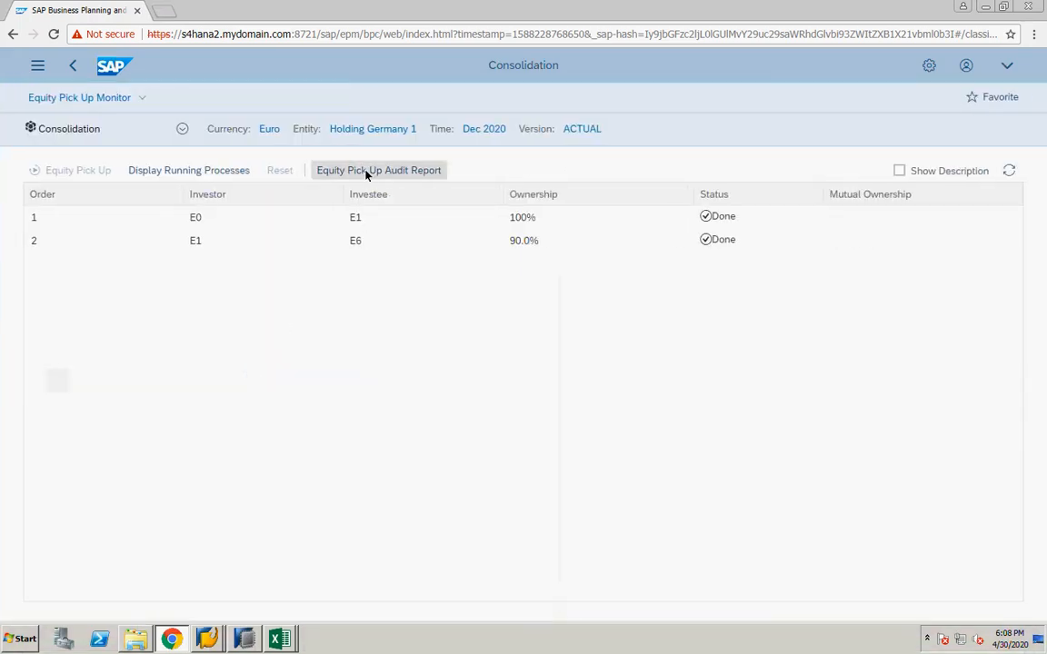
{"action": "left_click", "coordinate": [367, 170]}
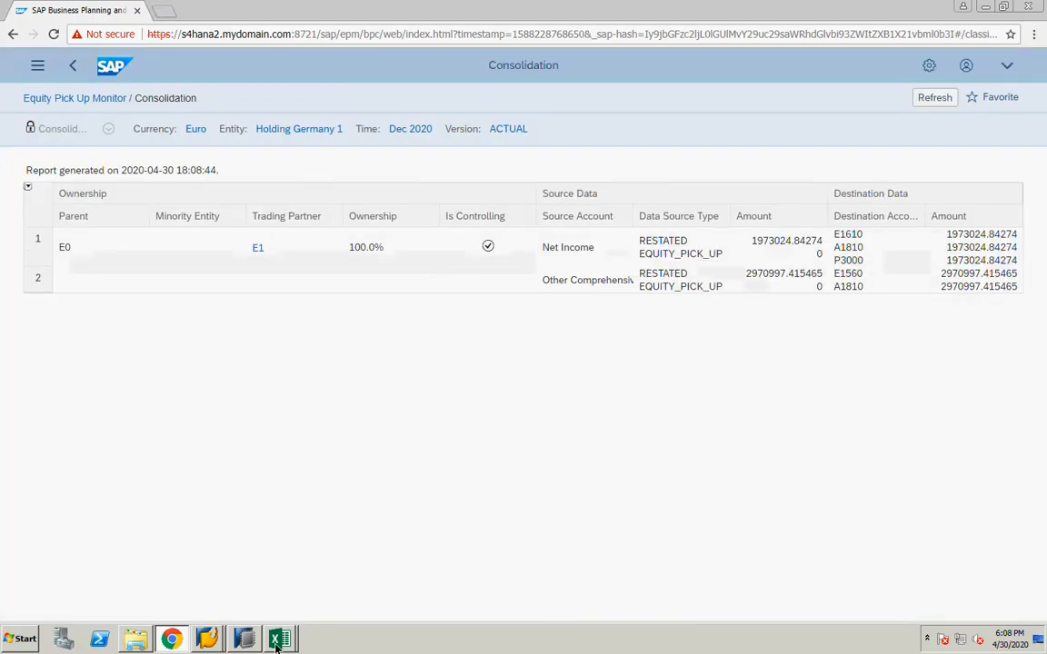
{"action": "mouse_move", "coordinate": [277, 634]}
{"action": "left_click", "coordinate": [286, 612]}
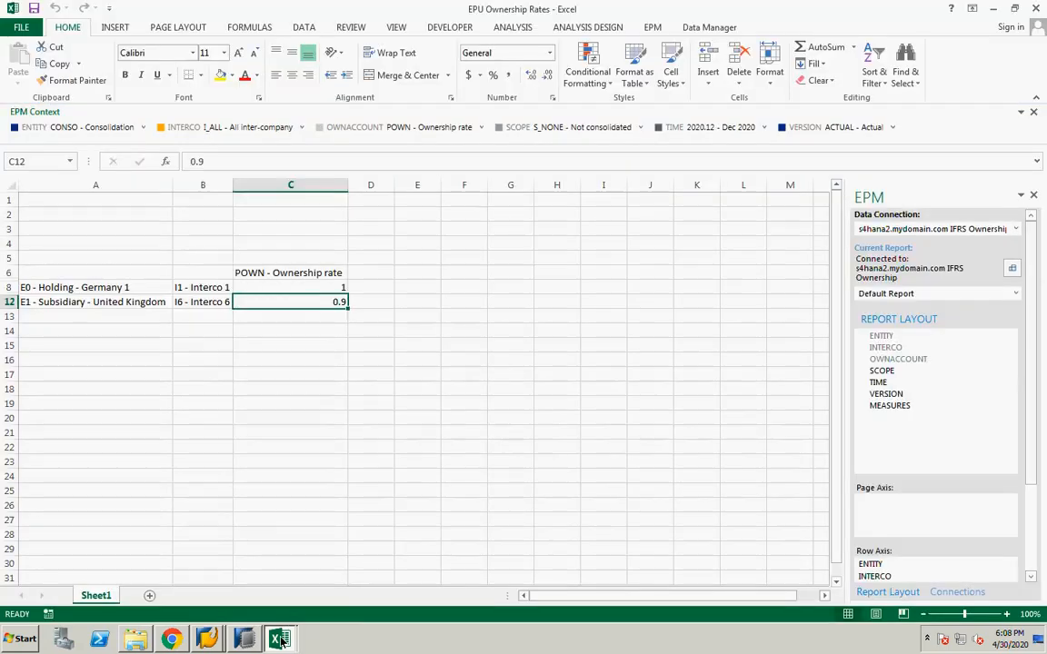
{"action": "left_click", "coordinate": [272, 590]}
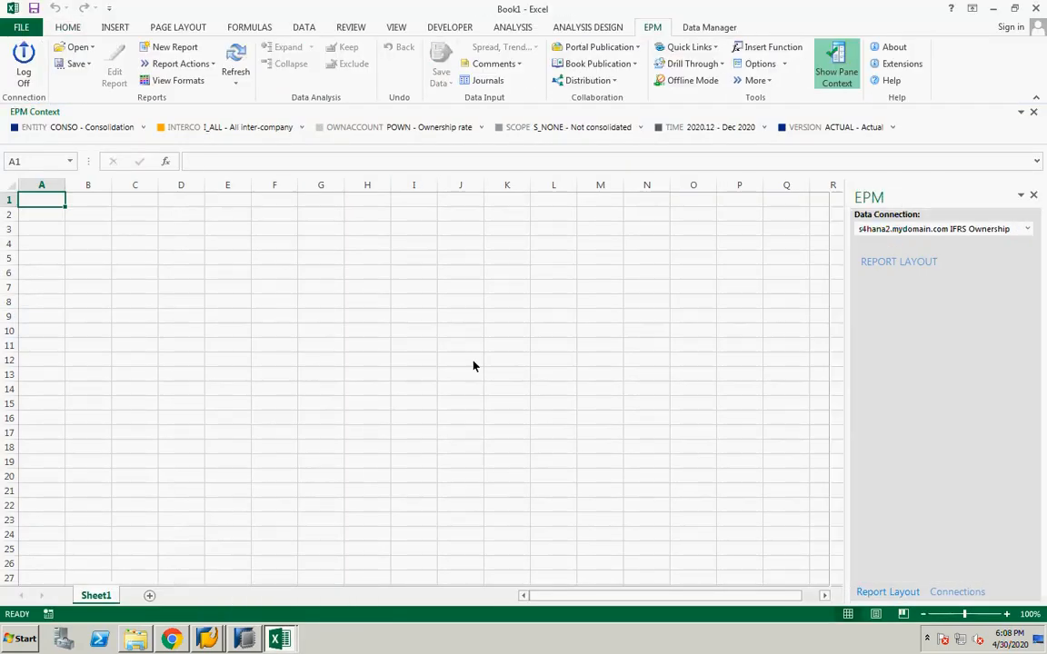
{"action": "left_click", "coordinate": [473, 363]}
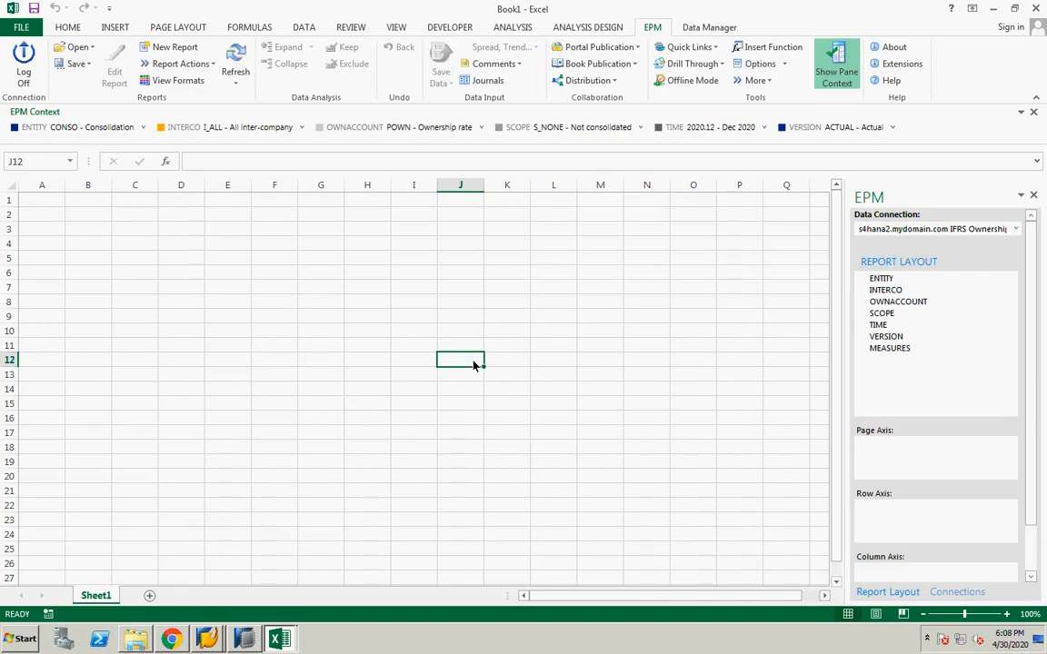
{"action": "left_click", "coordinate": [172, 640]}
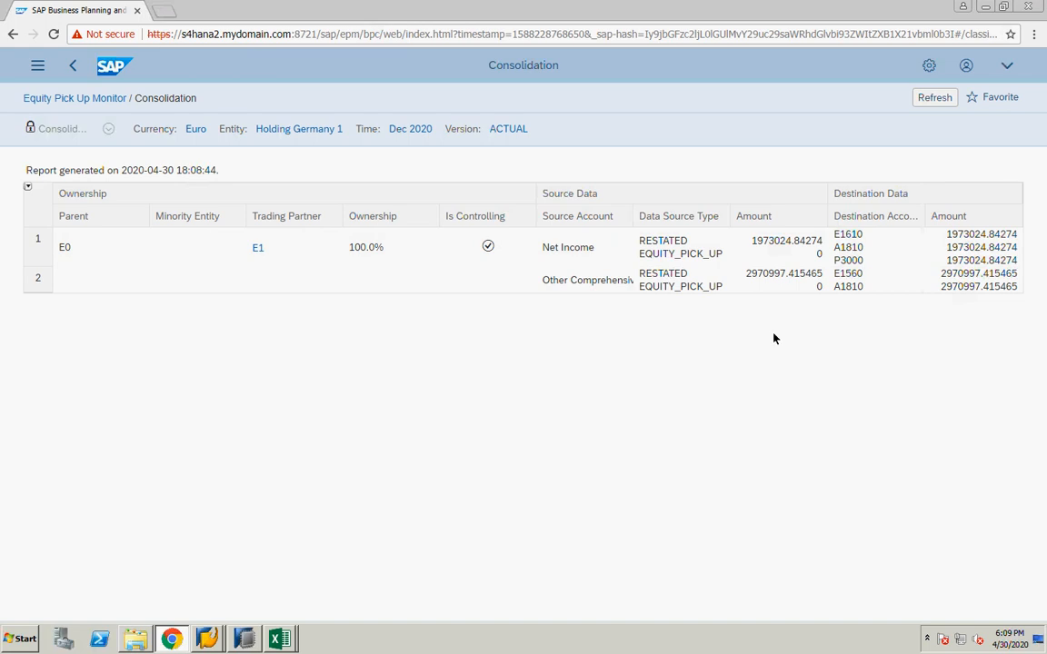
{"action": "key", "text": "ctrl+Left"}
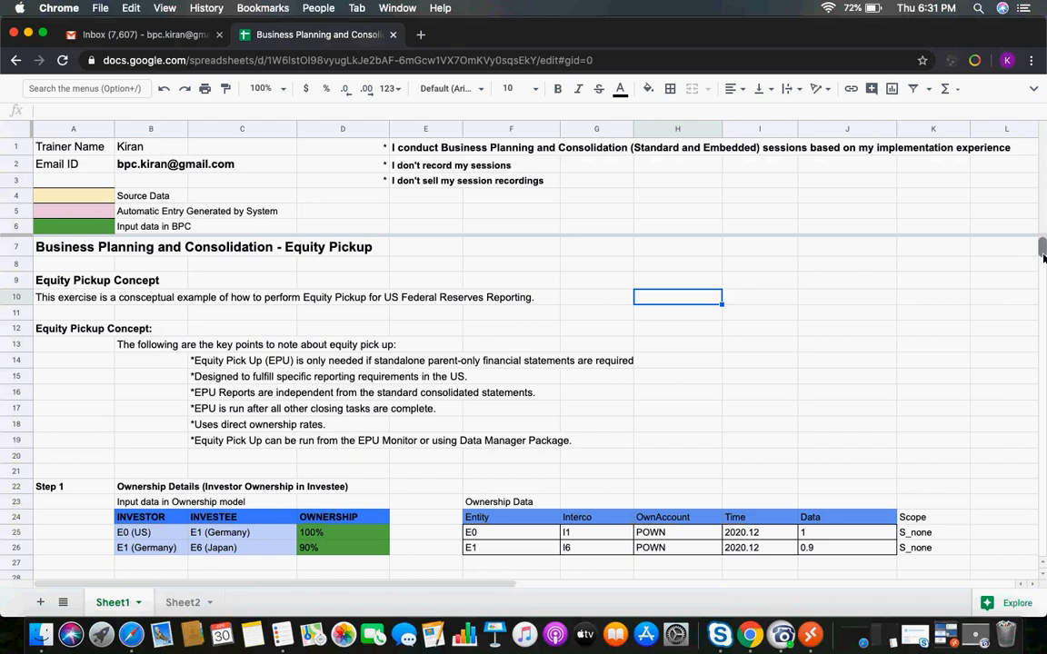
{"action": "scroll", "coordinate": [1043, 258], "scroll_direction": "down", "scroll_amount": 1}
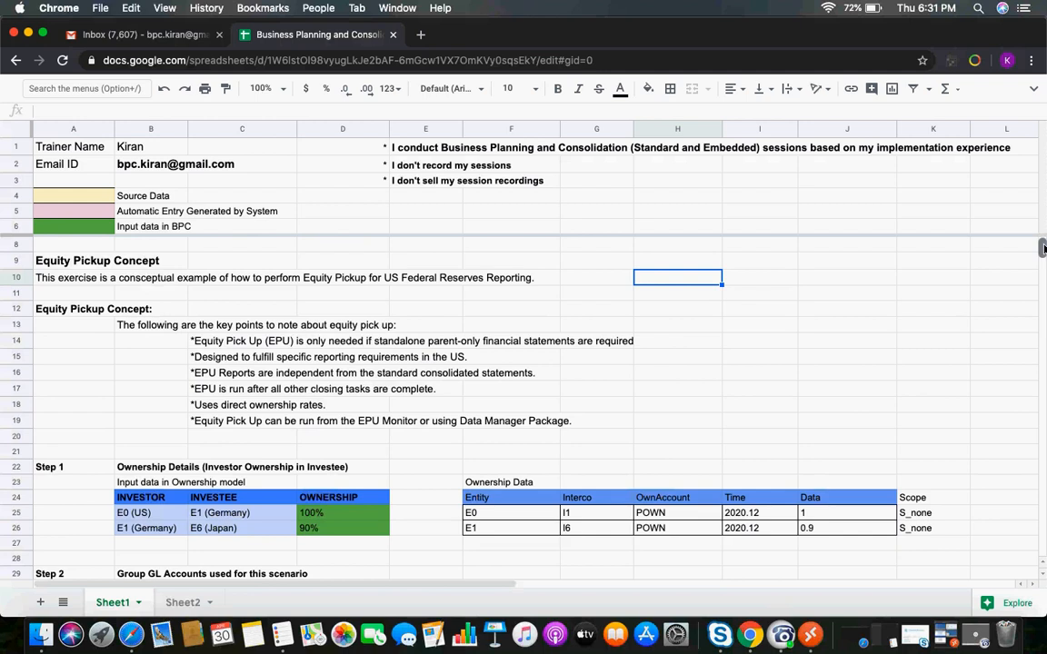
{"action": "scroll", "coordinate": [682, 365], "scroll_direction": "up", "scroll_amount": 1}
{"action": "left_click", "coordinate": [683, 365]}
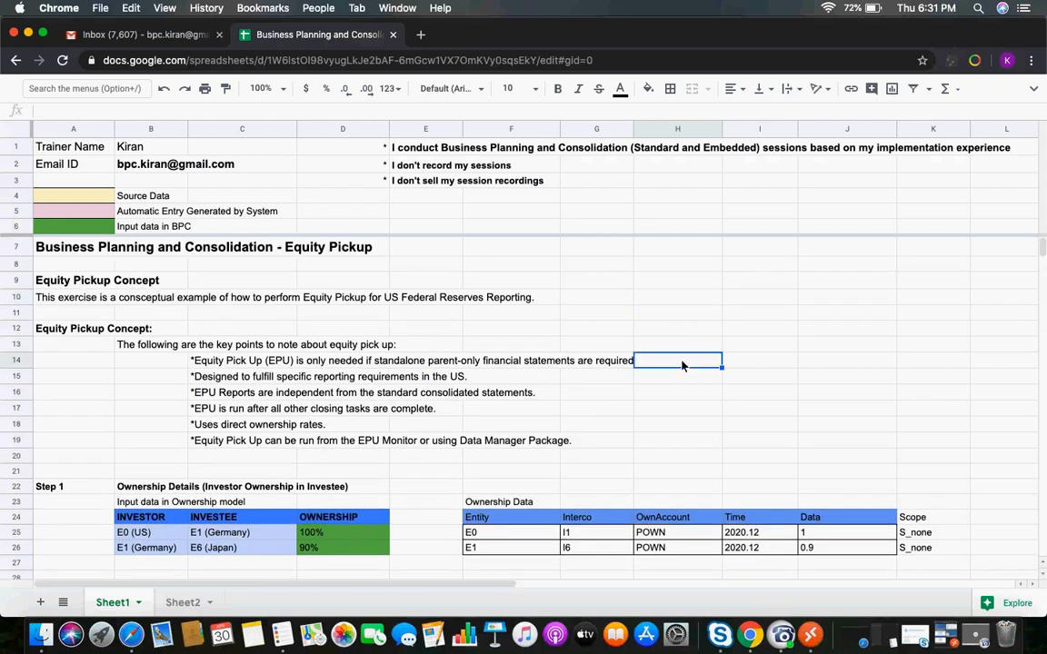